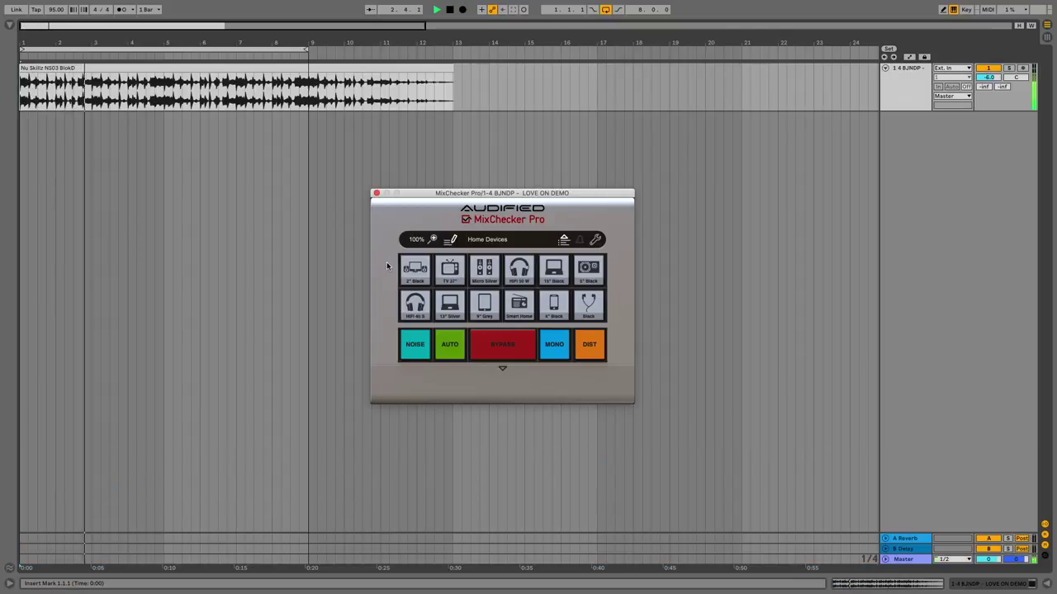
Audition the Desktop 2" Black, TV 37", Micro Silver and HiFi 50 W speaker models
left_click(416, 274)
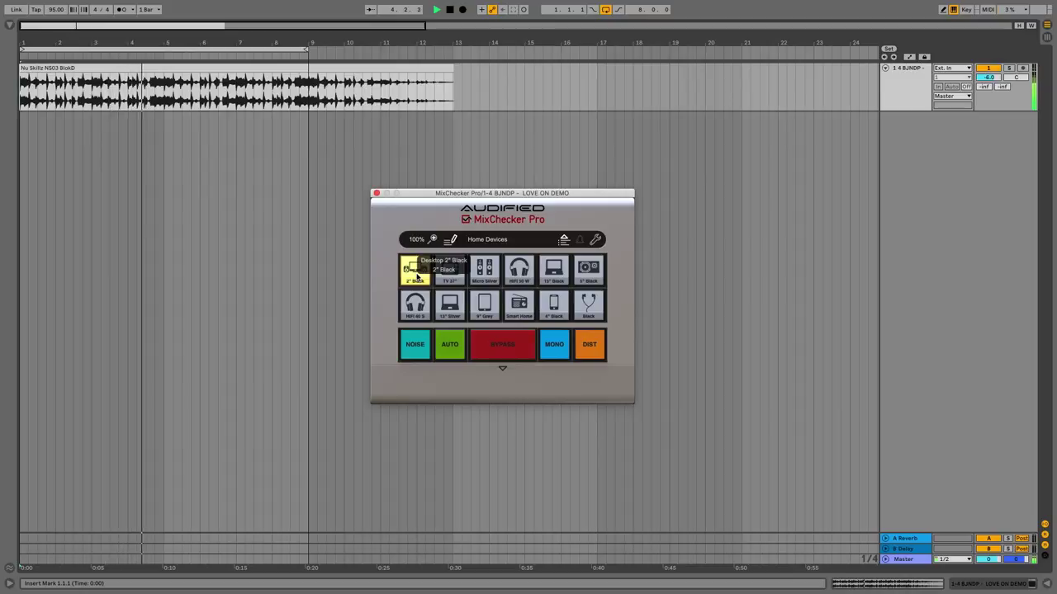
left_click(451, 270)
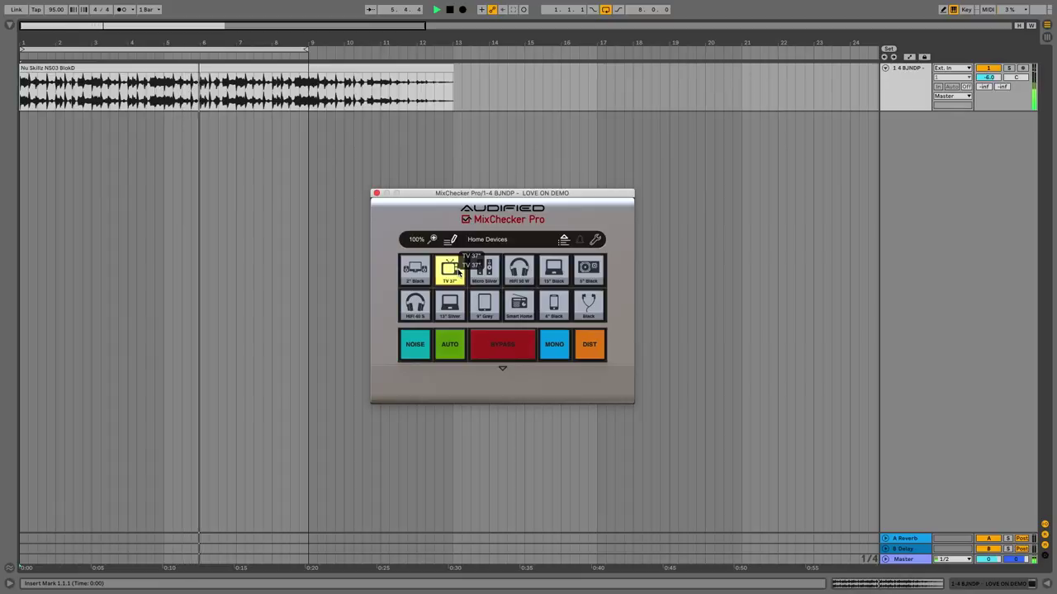
left_click(489, 273)
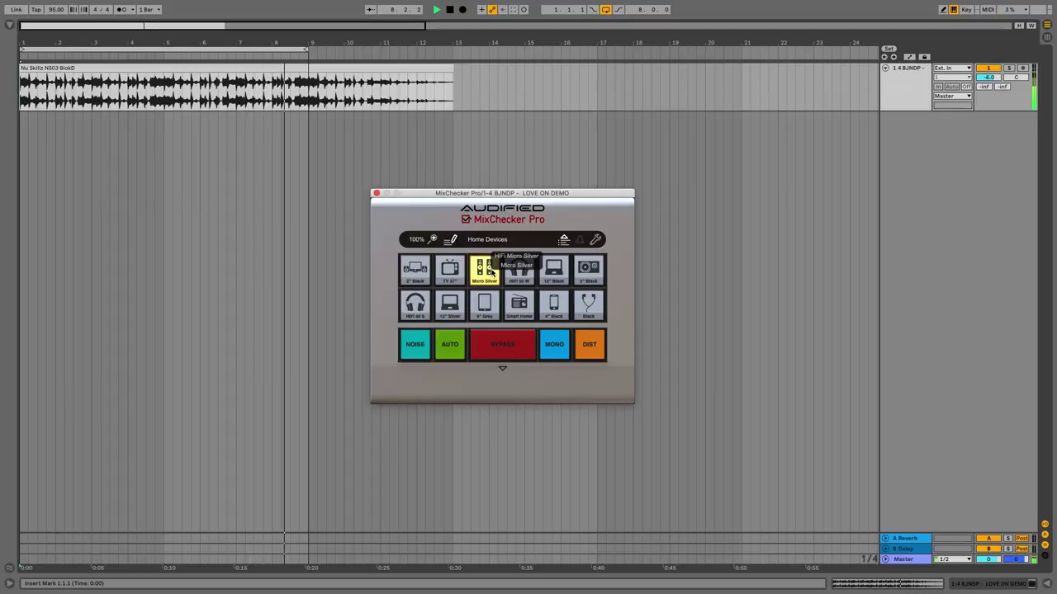
left_click(518, 270)
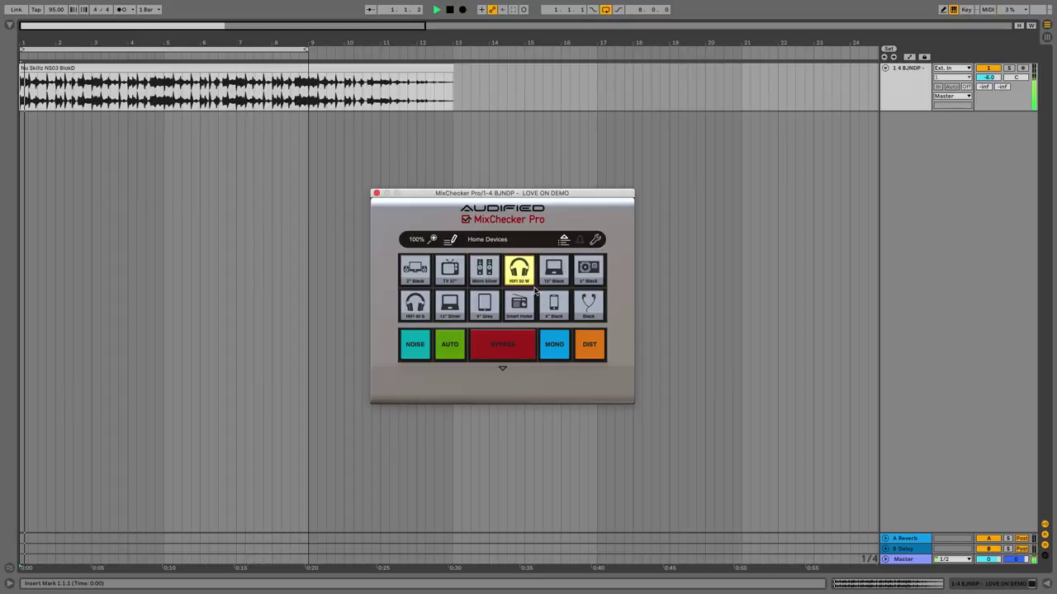
Enable distortion and Int Car 1 noise at -7.6 dB in mono, then bypass the plugin
left_click(589, 344)
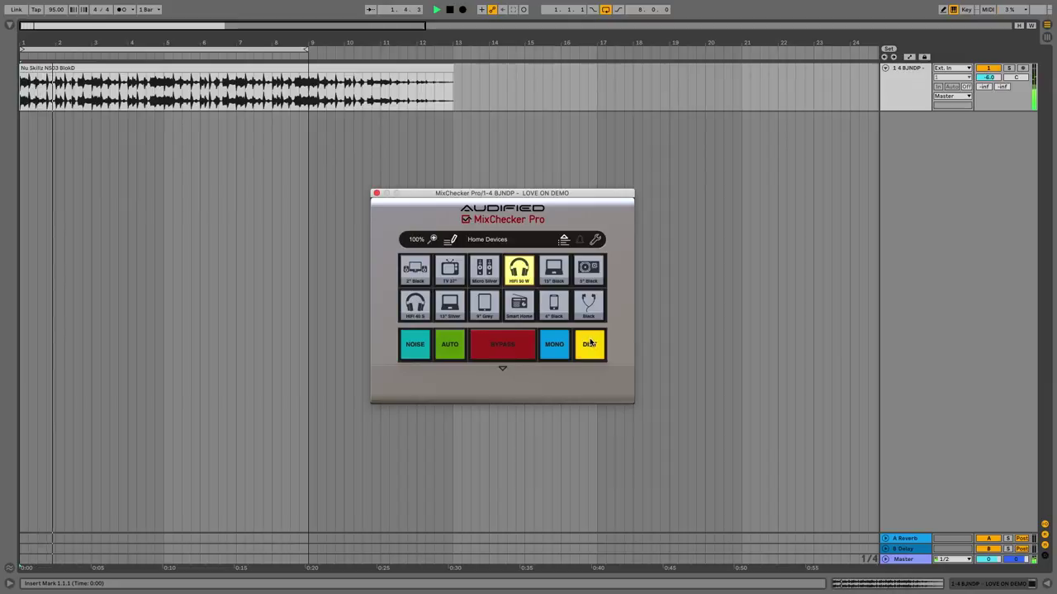
left_click(418, 344)
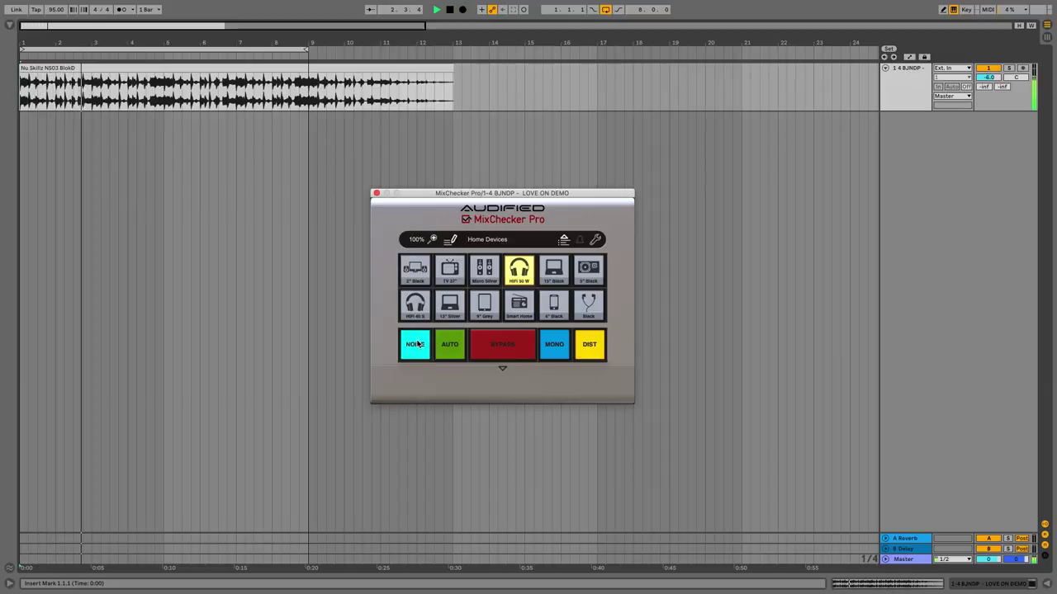
left_click(501, 369)
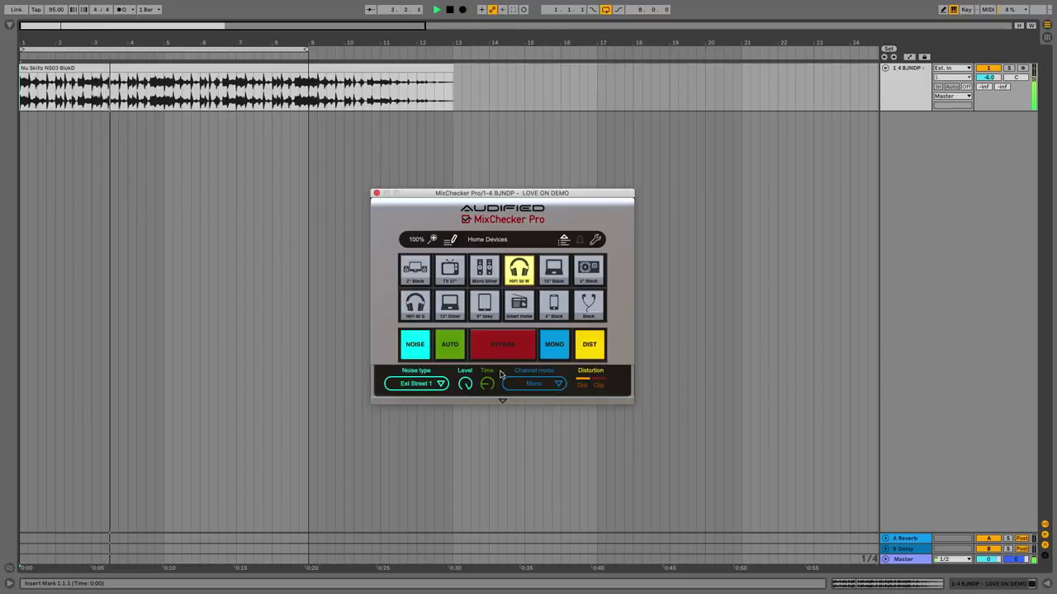
left_click(417, 383)
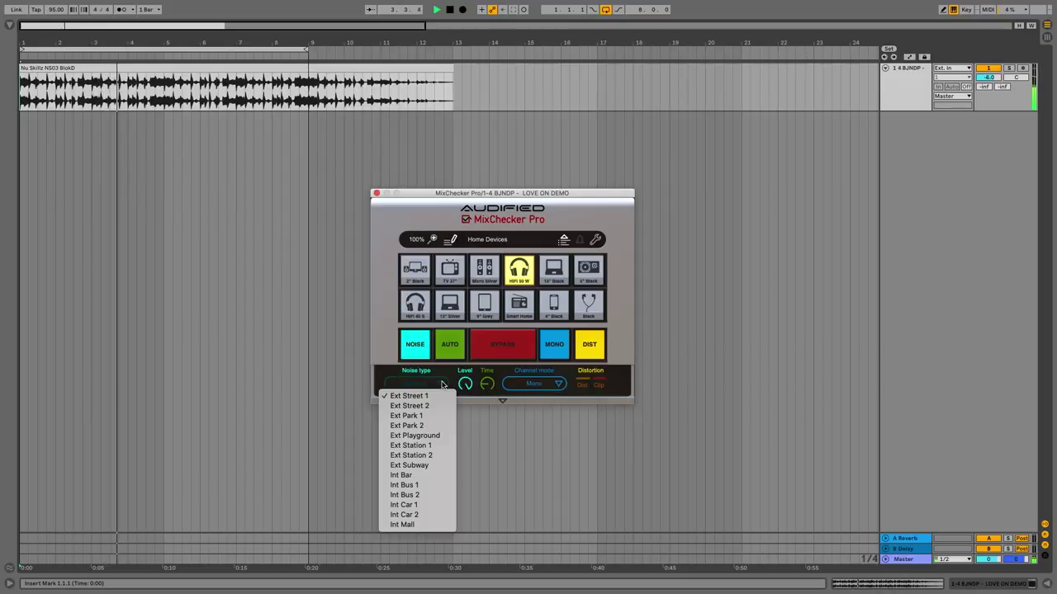
left_click(416, 505)
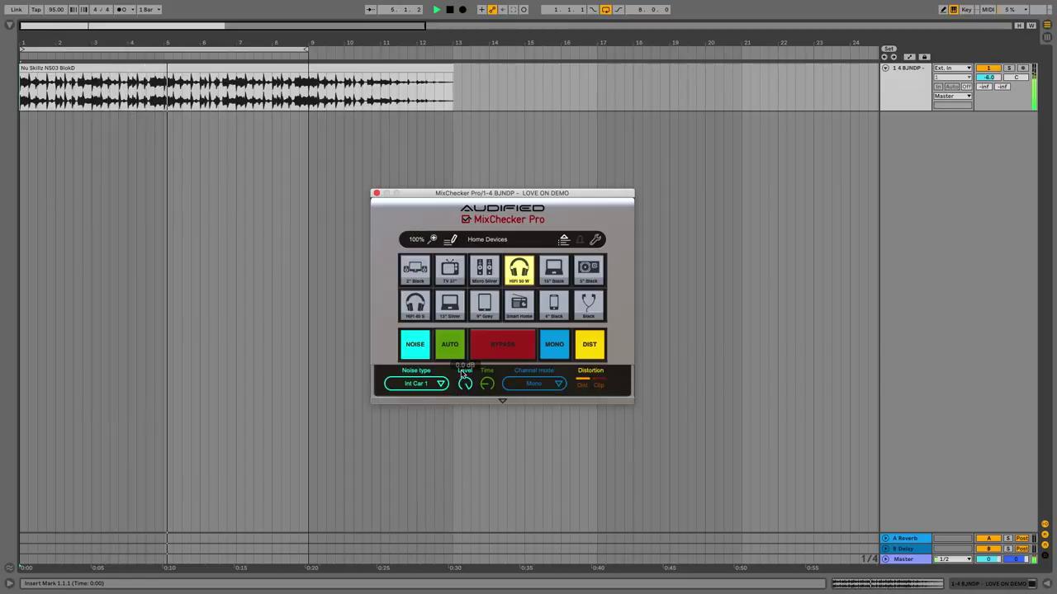
left_click_drag(462, 374, 465, 410)
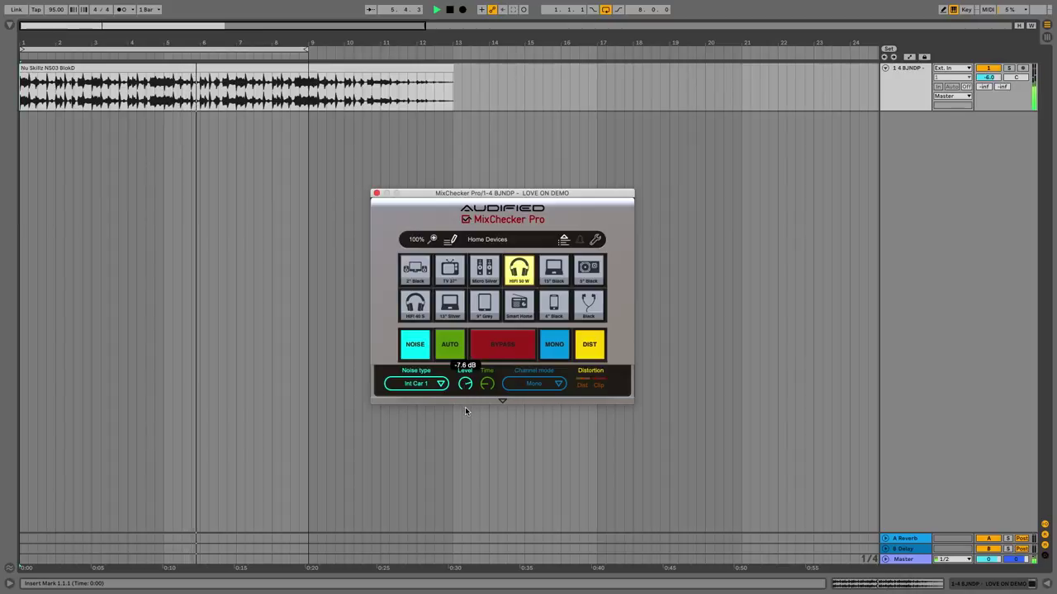
left_click(551, 342)
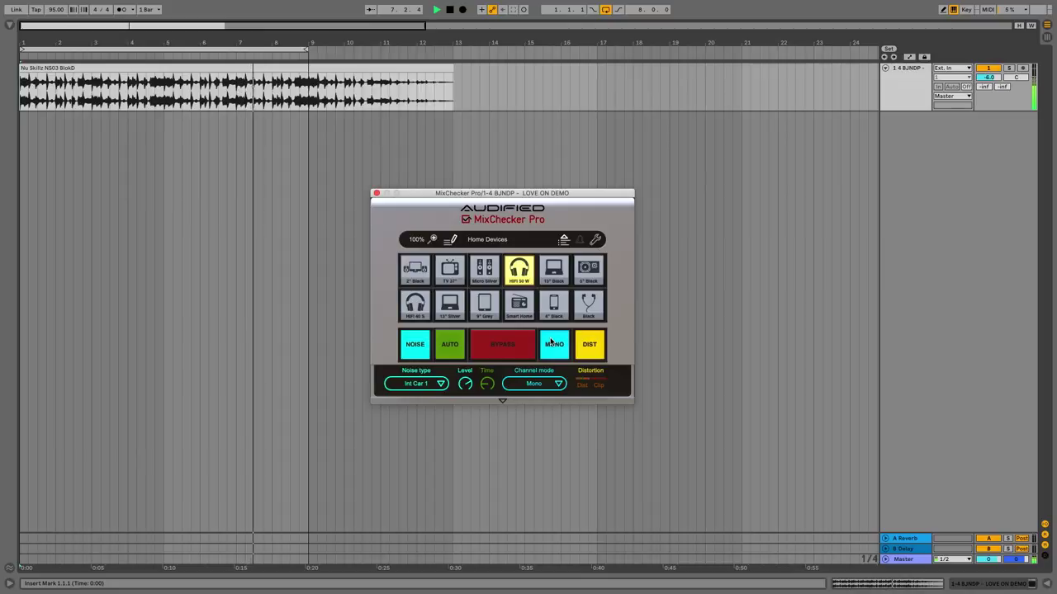
left_click(510, 345)
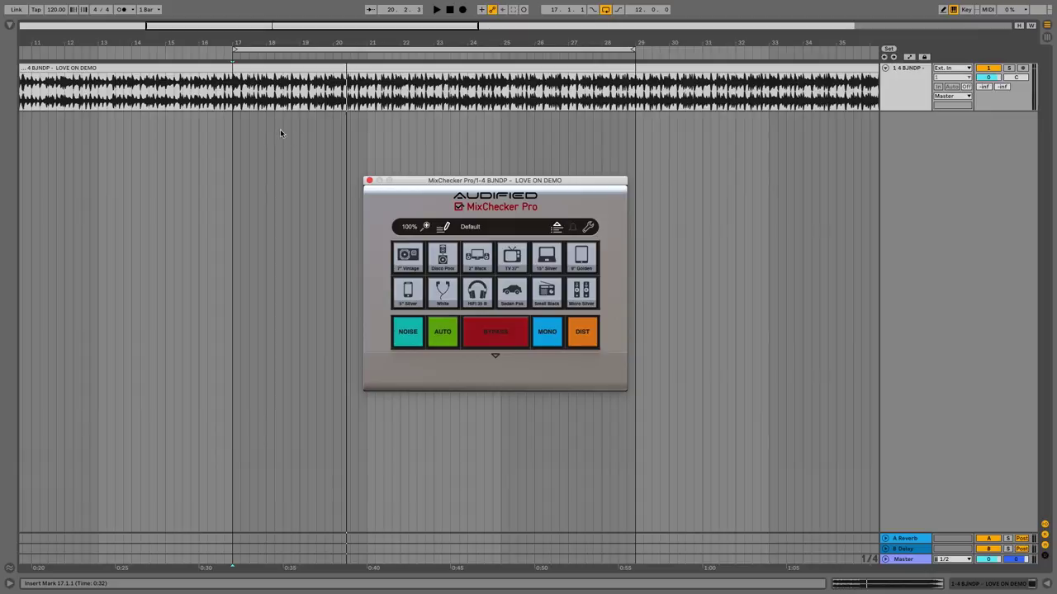
Play from bar 17 while cycling speakers from 7" Vintage through to Micro Silver
left_click(235, 103)
key("space")
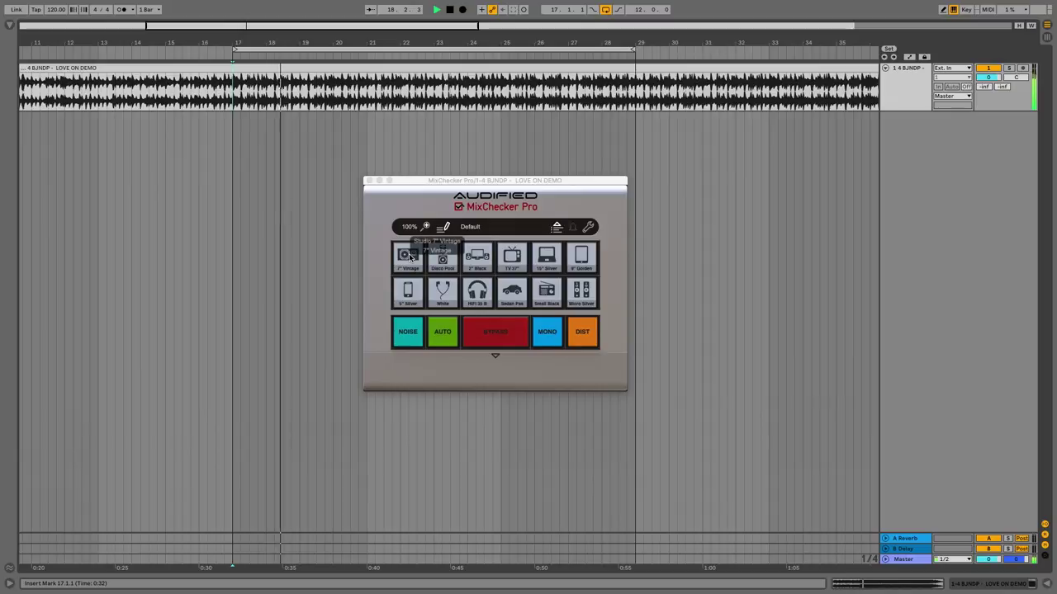
left_click(408, 257)
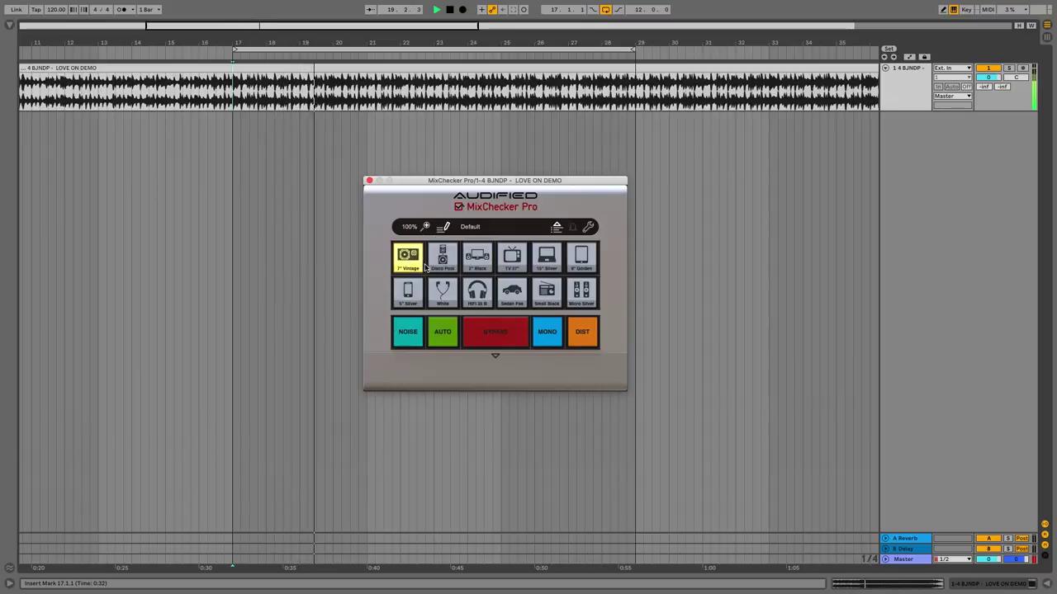
left_click(443, 261)
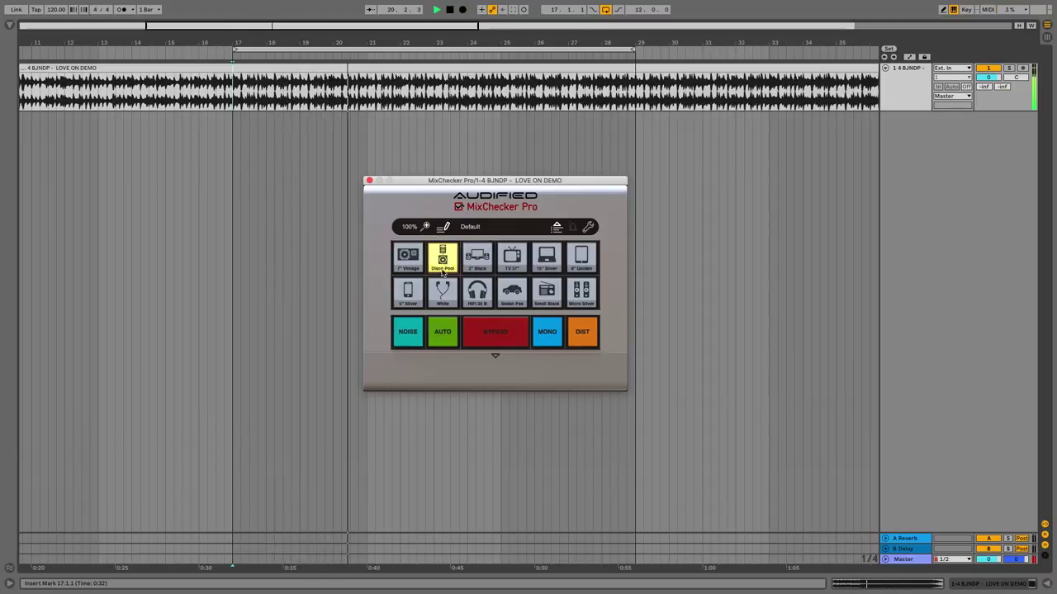
left_click(475, 261)
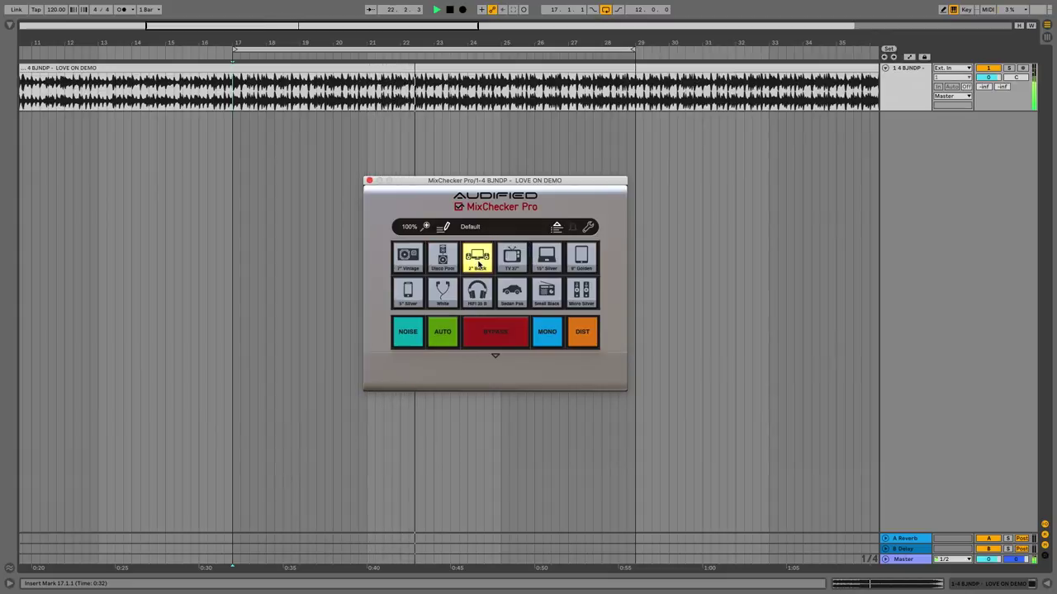
left_click(513, 263)
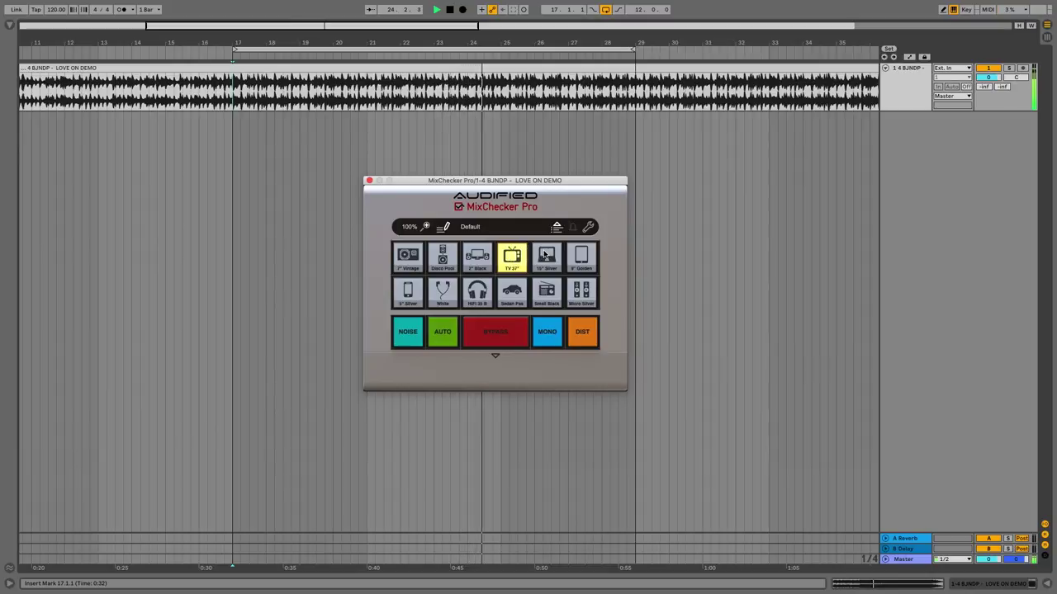
left_click(545, 256)
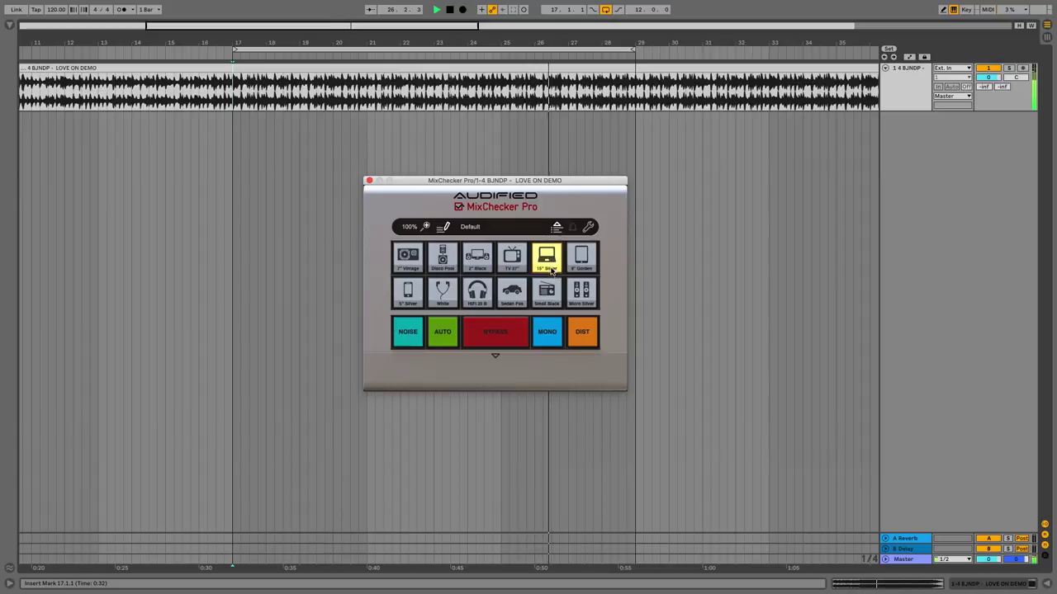
left_click(582, 263)
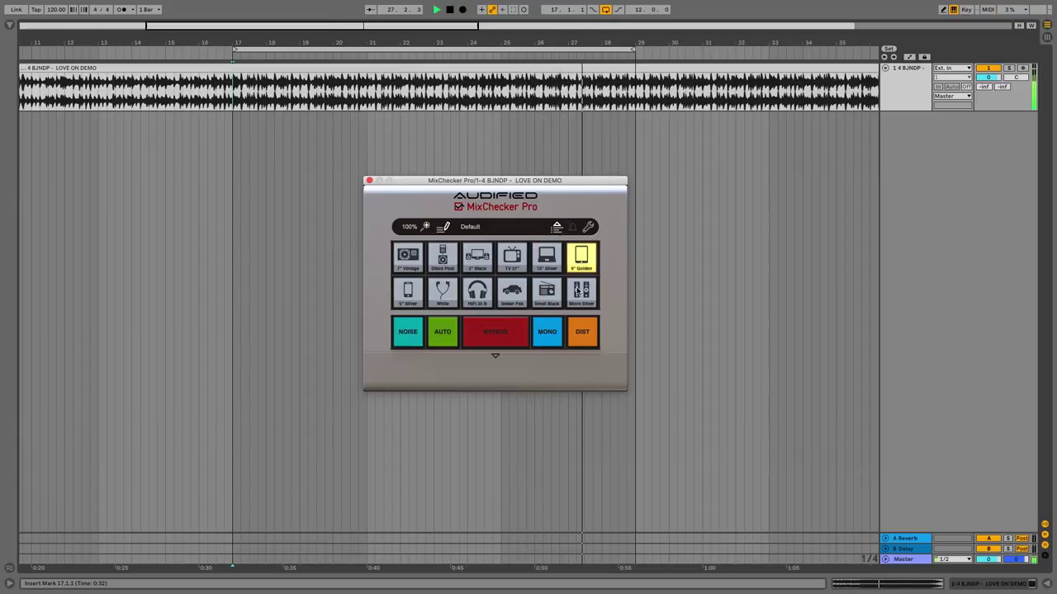
left_click(577, 290)
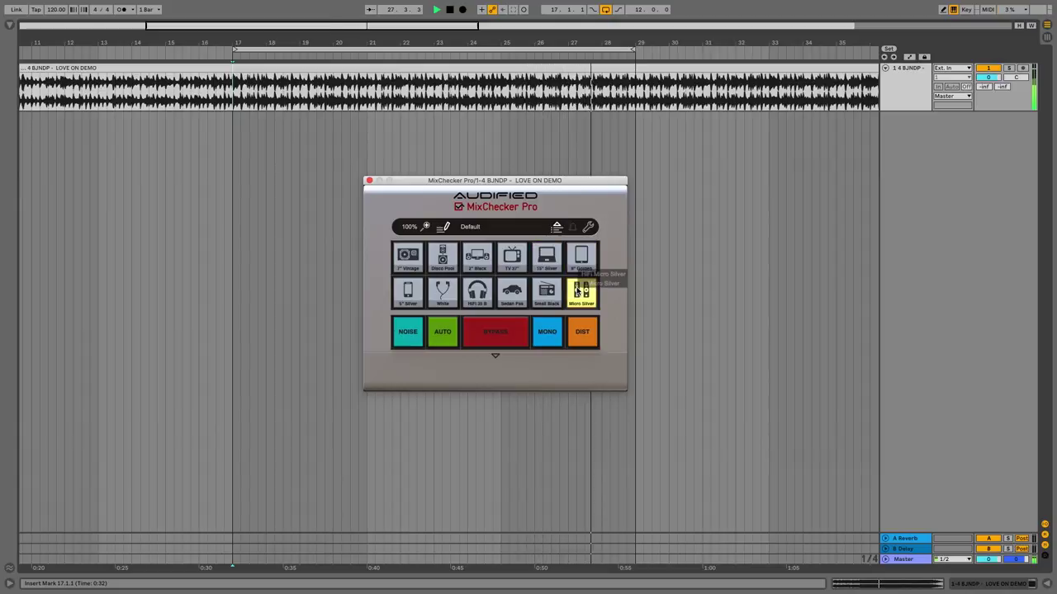
Toggle mono on and off to compare, leaving mono off and distortion on
left_click(548, 333)
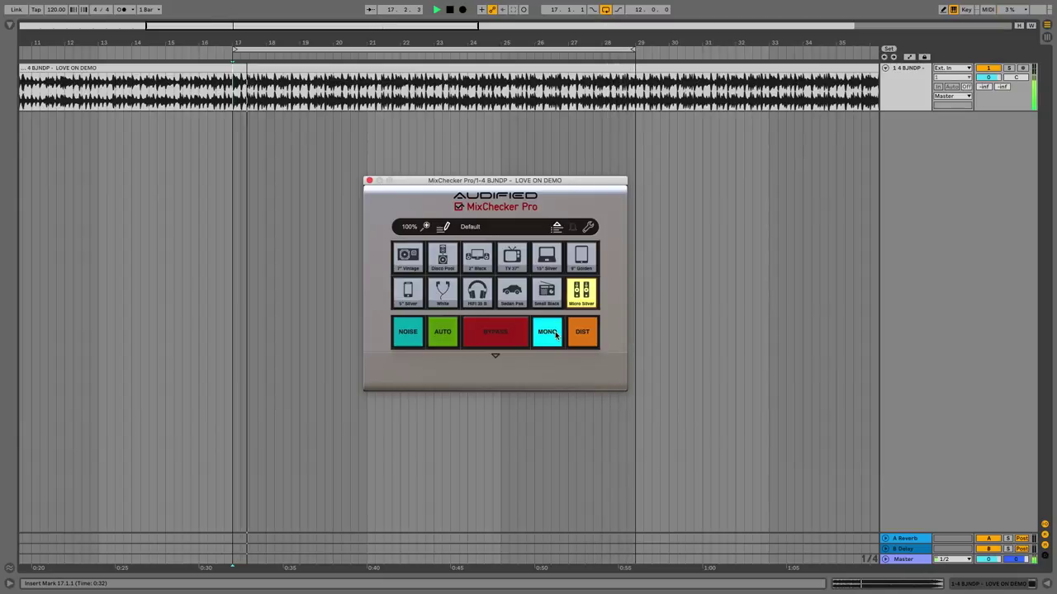
left_click(555, 334)
left_click(556, 335)
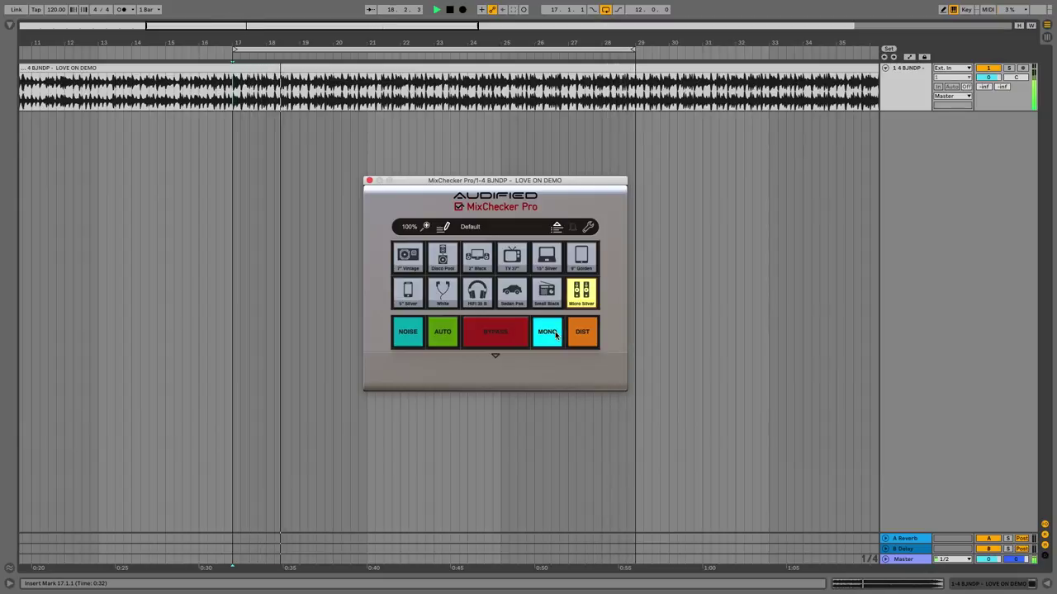
left_click(556, 334)
left_click(581, 332)
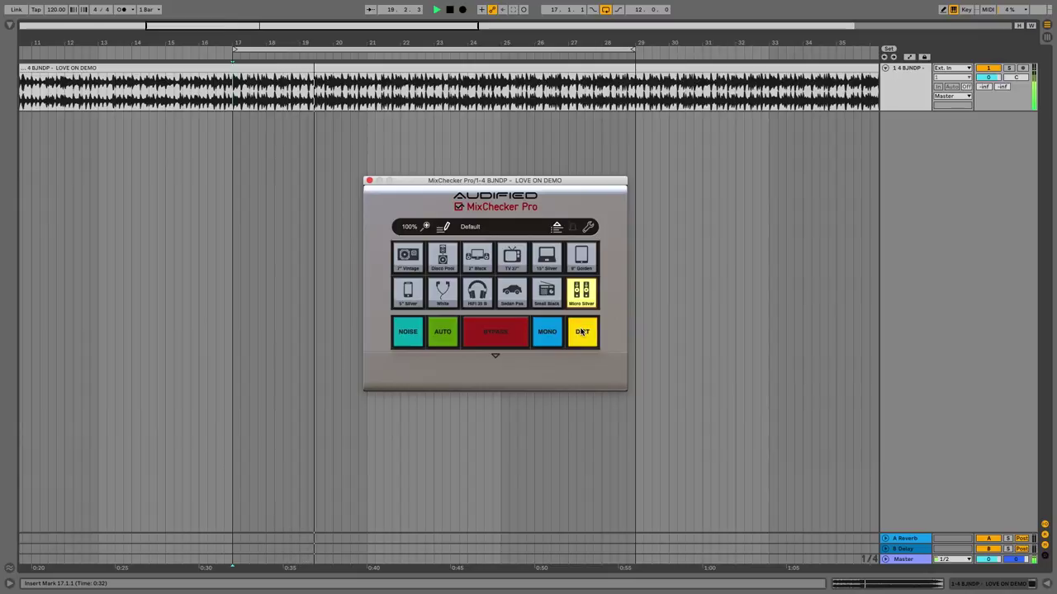
Assign Earplugs Grey to the Micro Silver slot and lower track volume to -6.0 dB
left_click(444, 226)
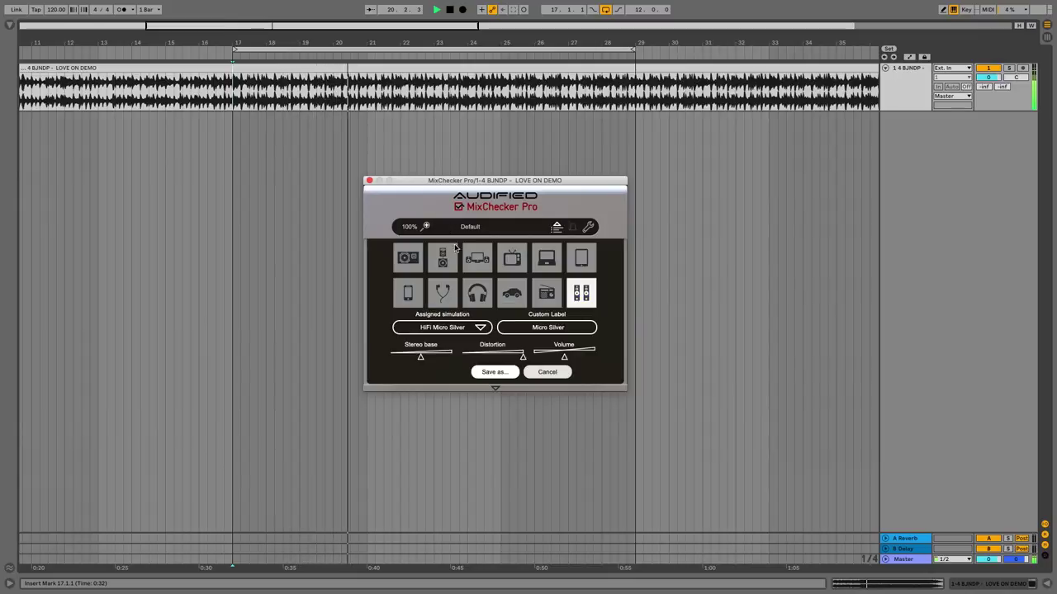
mouse_move(487, 345)
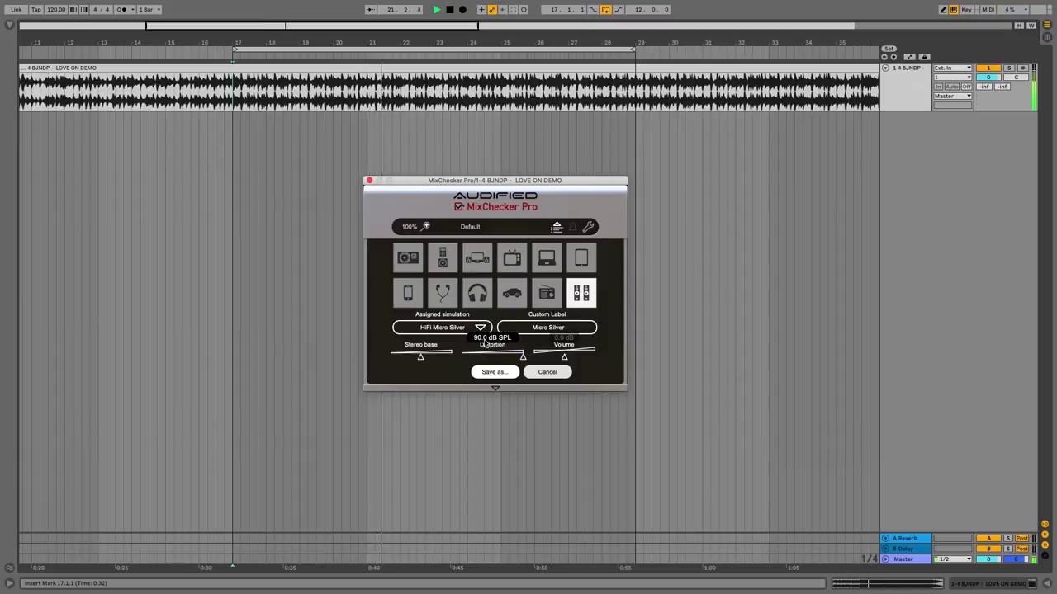
left_click(451, 328)
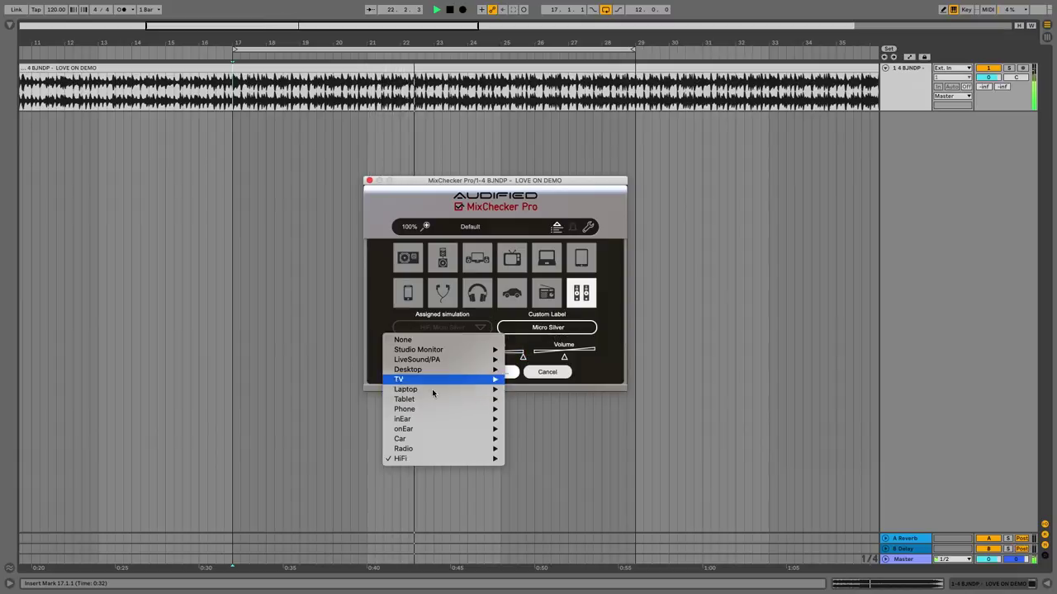
mouse_move(433, 425)
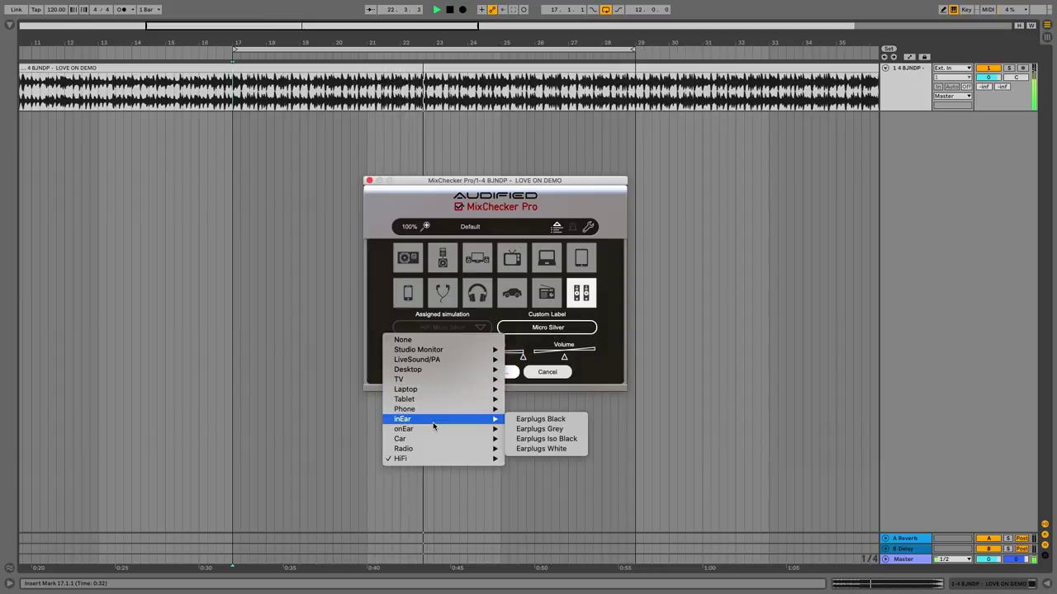
left_click(539, 429)
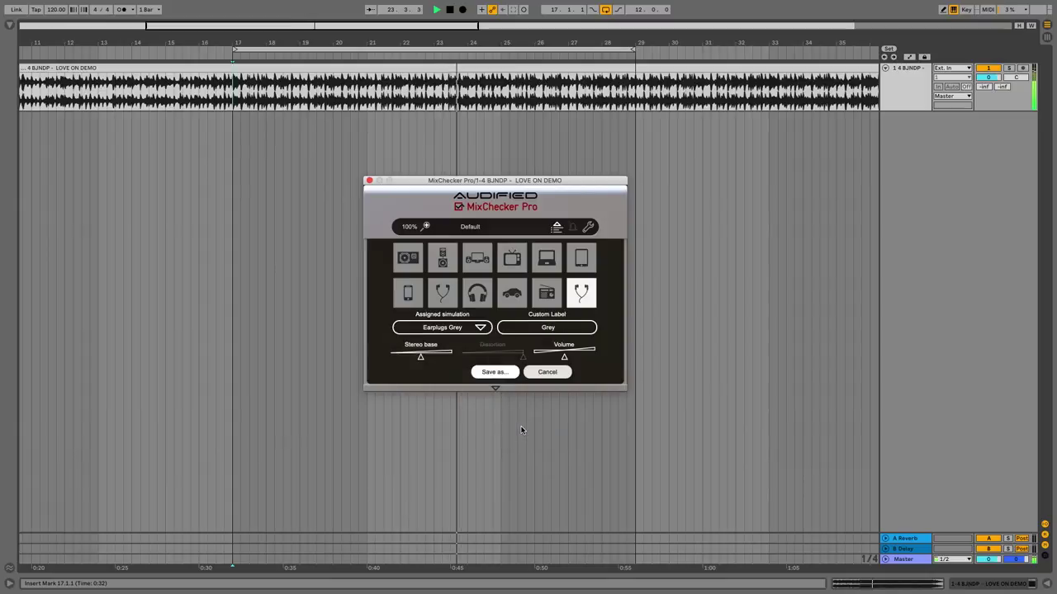
left_click(988, 77)
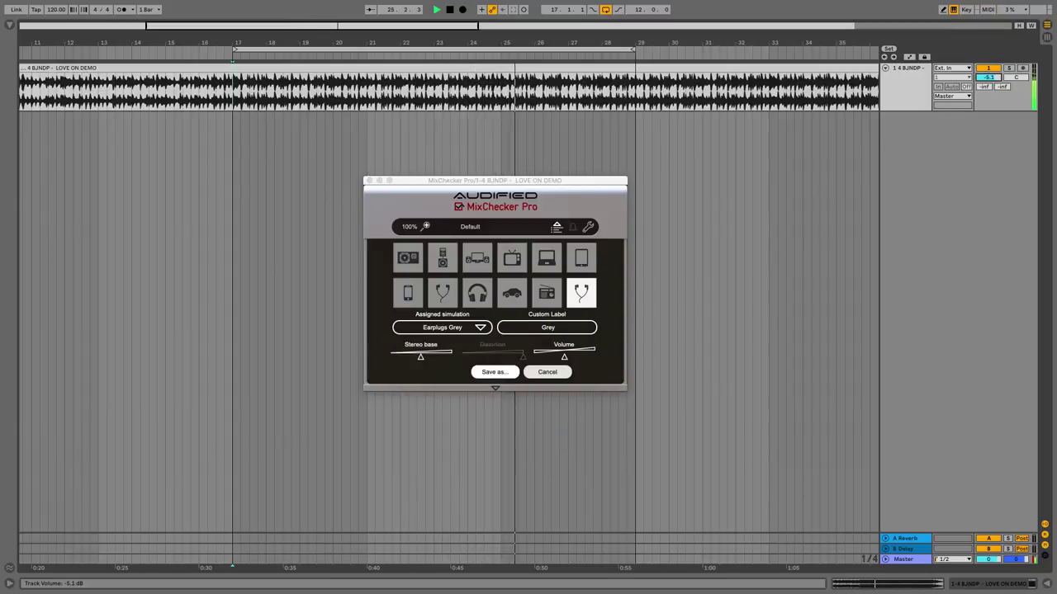
Try Earplugs Iso Black with an adjusted stereo base, then cancel the custom setting
left_click(462, 329)
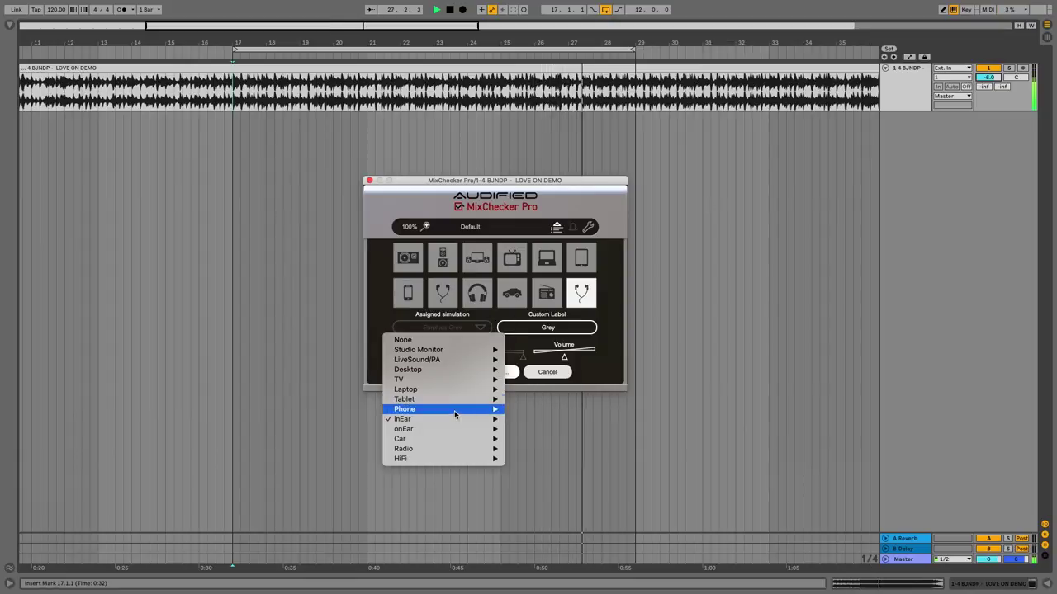
mouse_move(482, 418)
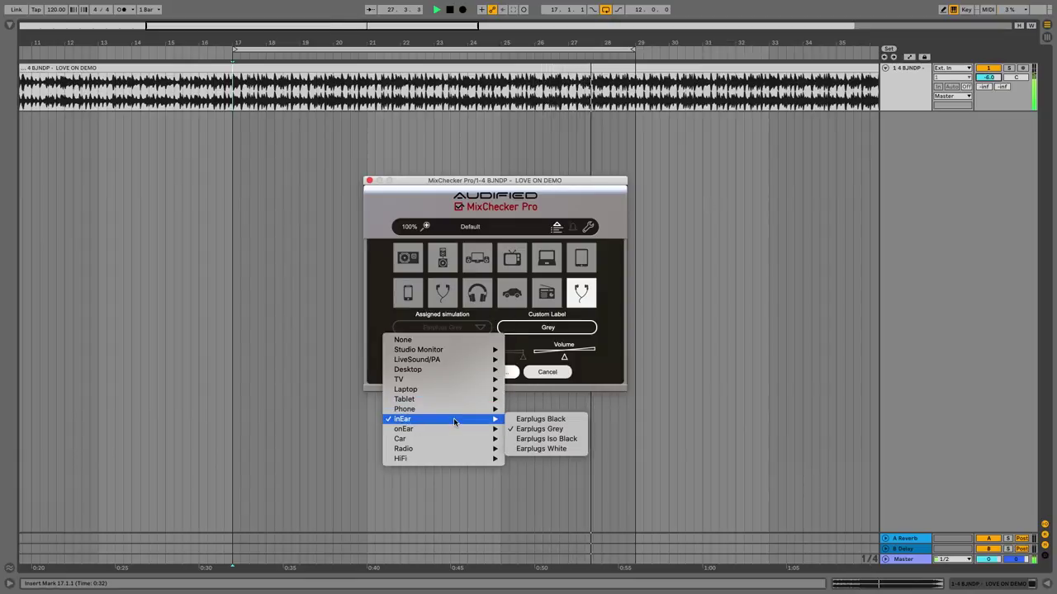
left_click(546, 439)
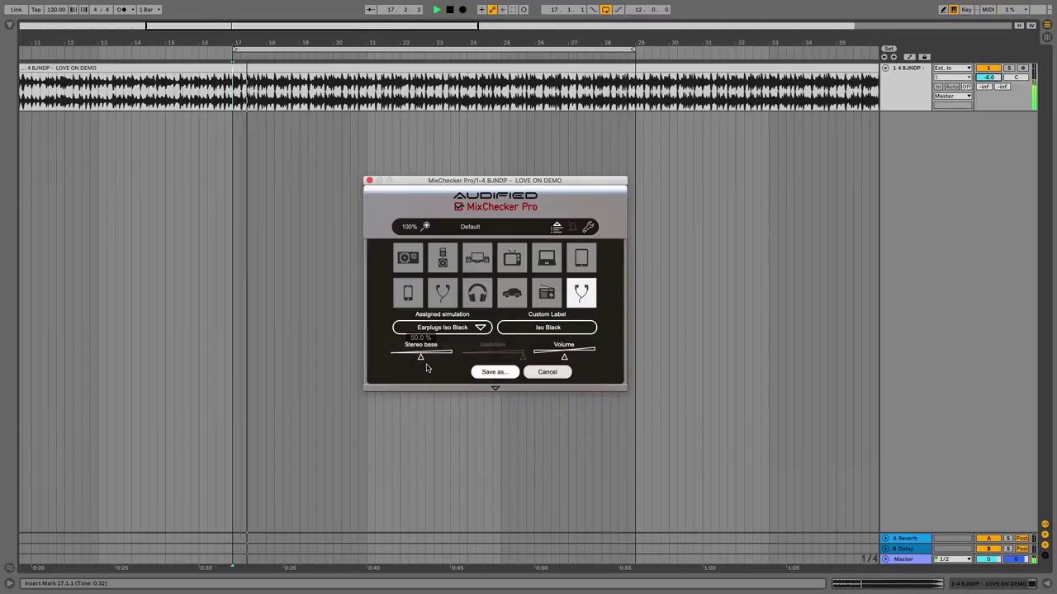
mouse_move(420, 356)
left_mouse_down()
mouse_move(455, 358)
mouse_move(418, 358)
left_mouse_up()
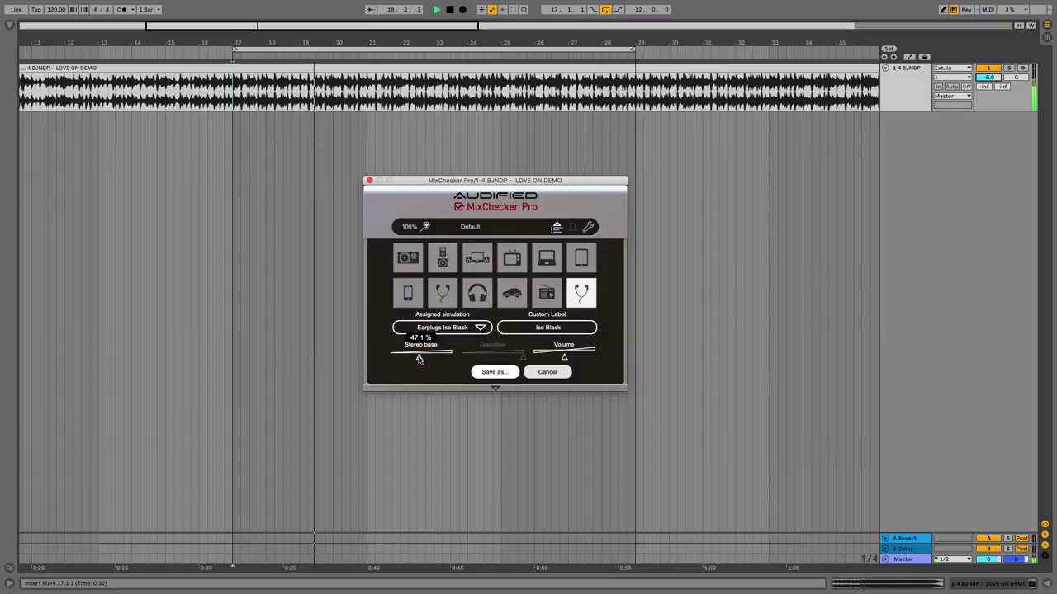
left_click(546, 371)
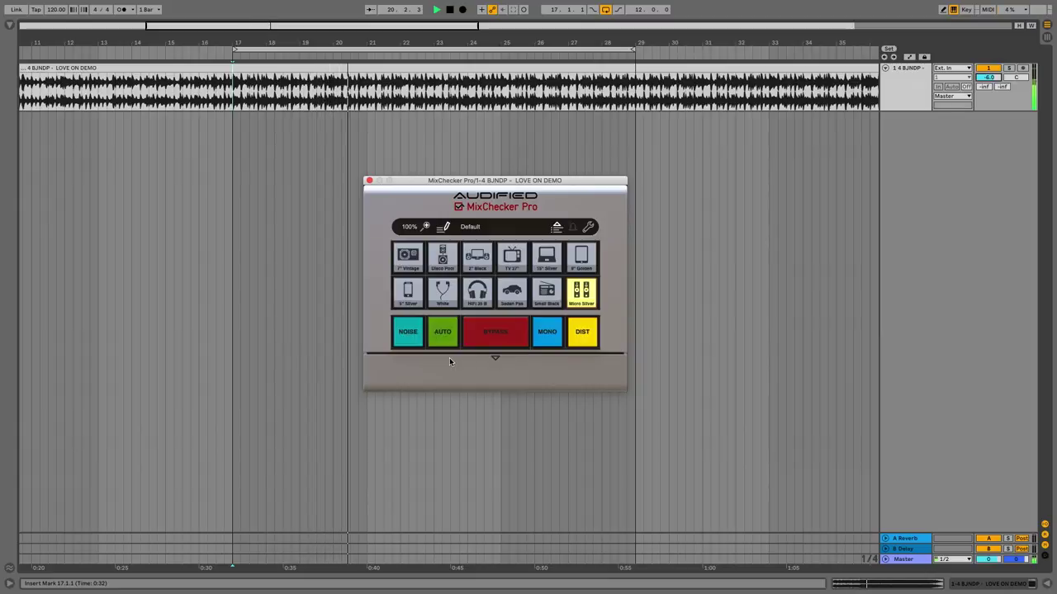
Turn on MixChecker's background noise as Ext Subway and stop playback
left_click(409, 333)
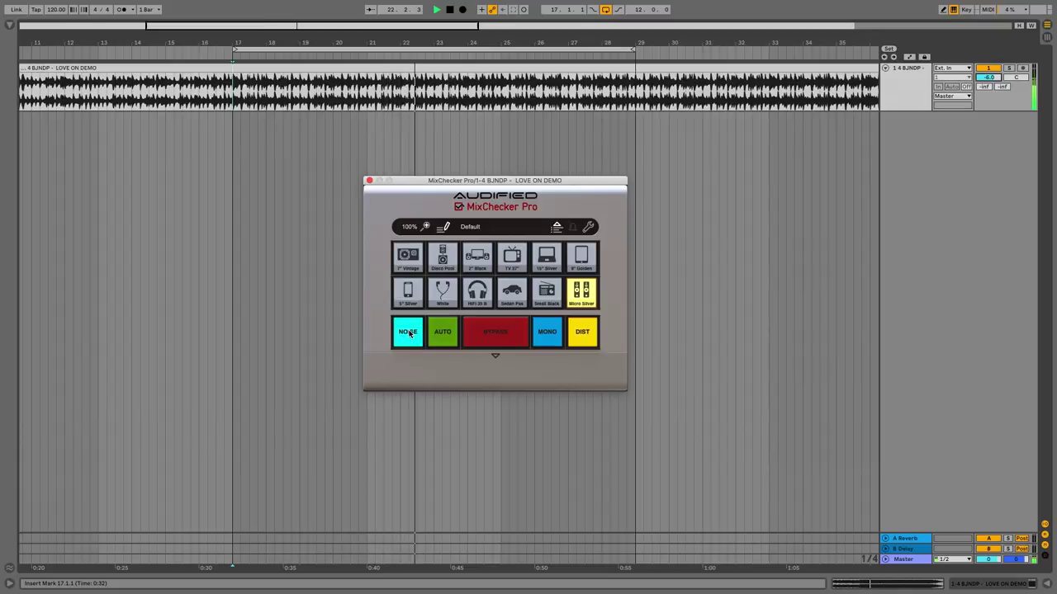
left_click(495, 355)
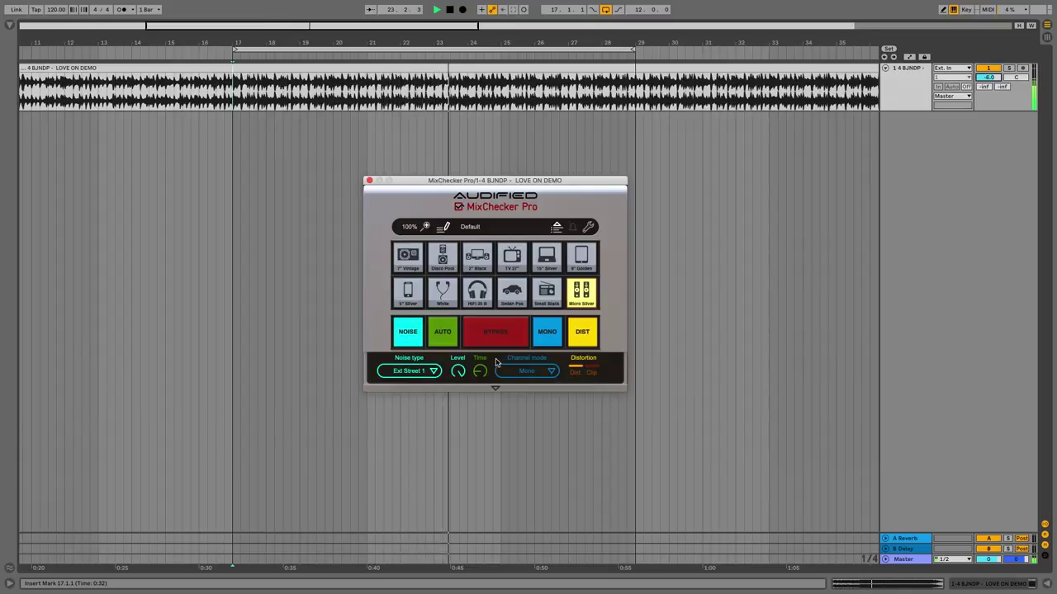
left_click(418, 373)
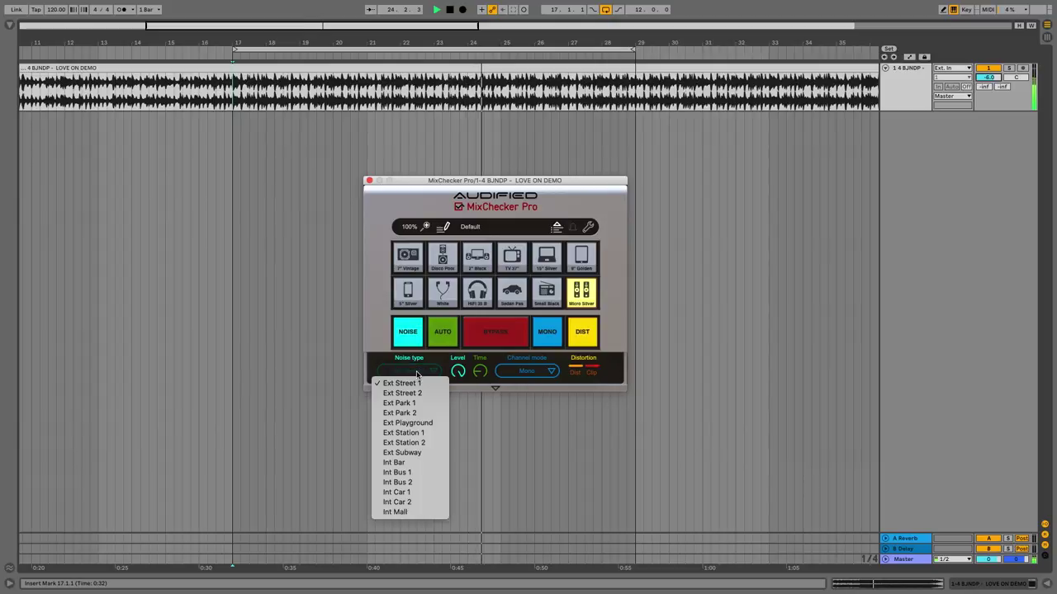
left_click(423, 453)
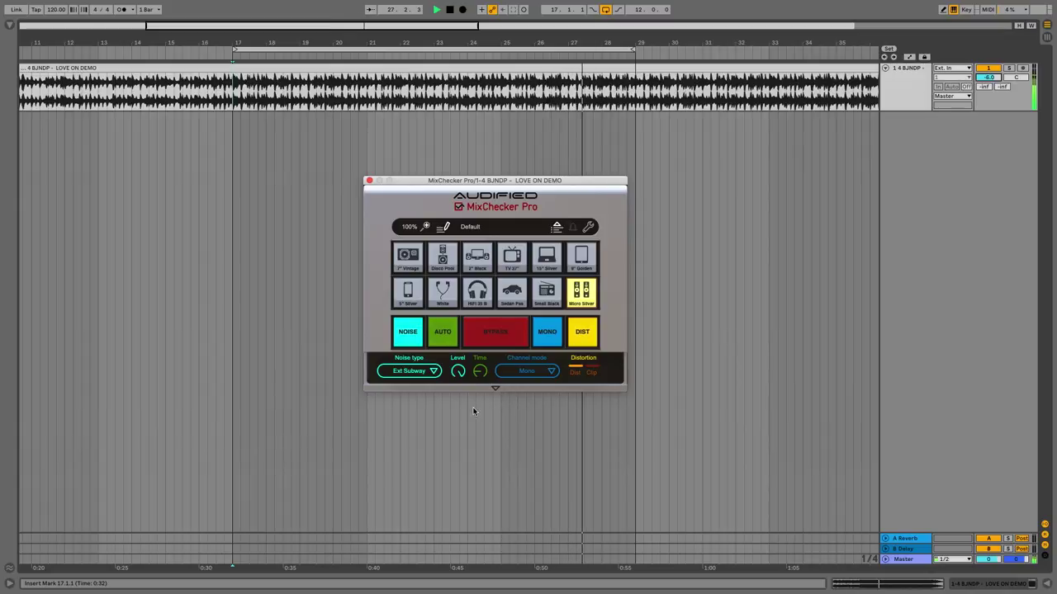
key("space")
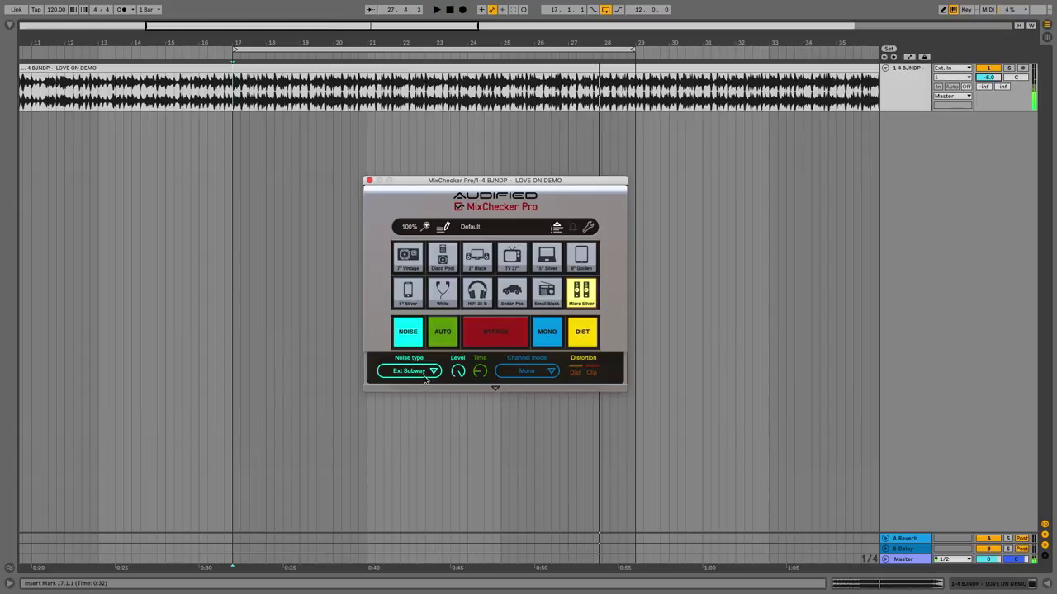
left_click(435, 373)
left_click(453, 404)
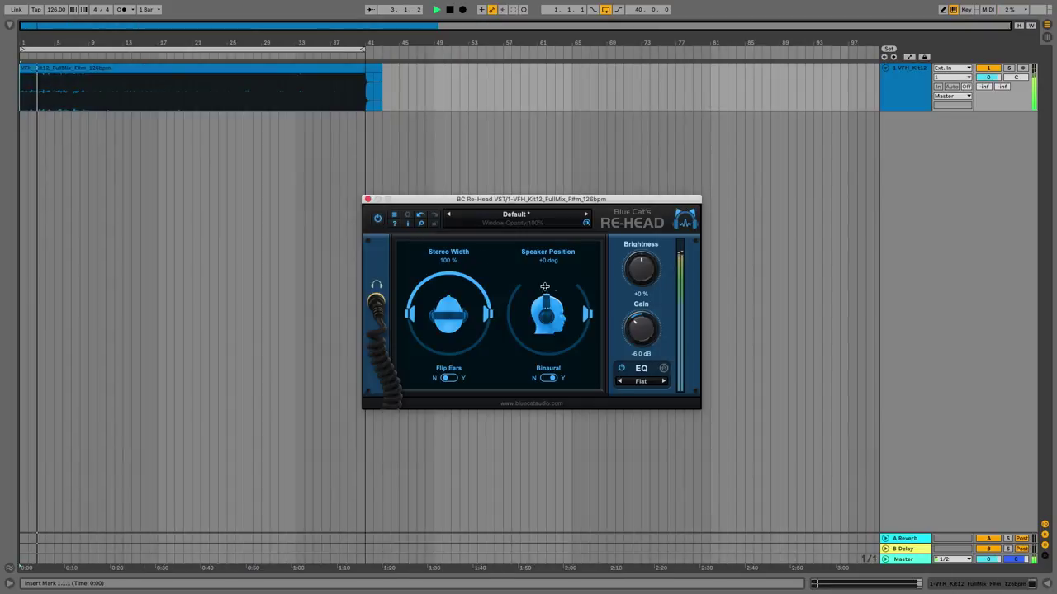
Swing Re-Head's speaker from -55 to -225 deg, toggle binaural, and narrow width to 36%
left_click_drag(586, 313, 584, 329)
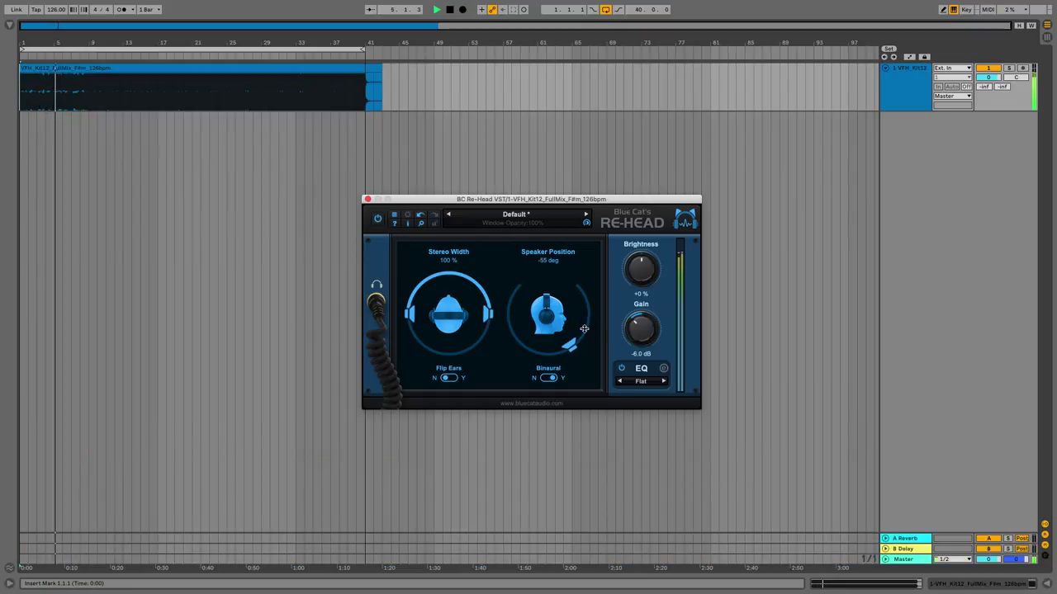
mouse_move(580, 332)
left_mouse_down()
mouse_move(499, 358)
mouse_move(476, 341)
mouse_move(486, 307)
mouse_move(504, 369)
left_mouse_up()
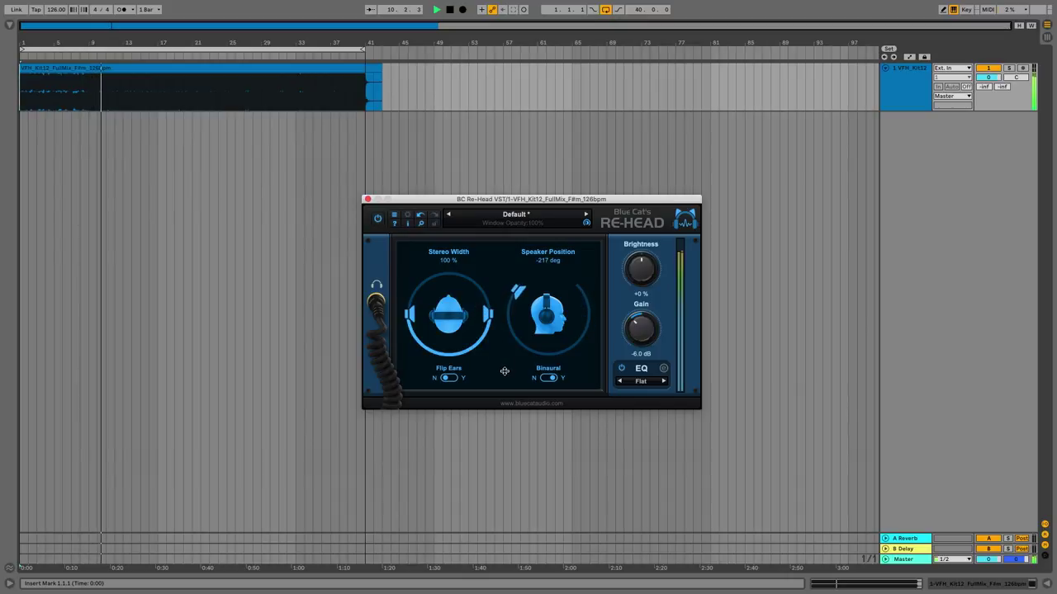
left_click(546, 379)
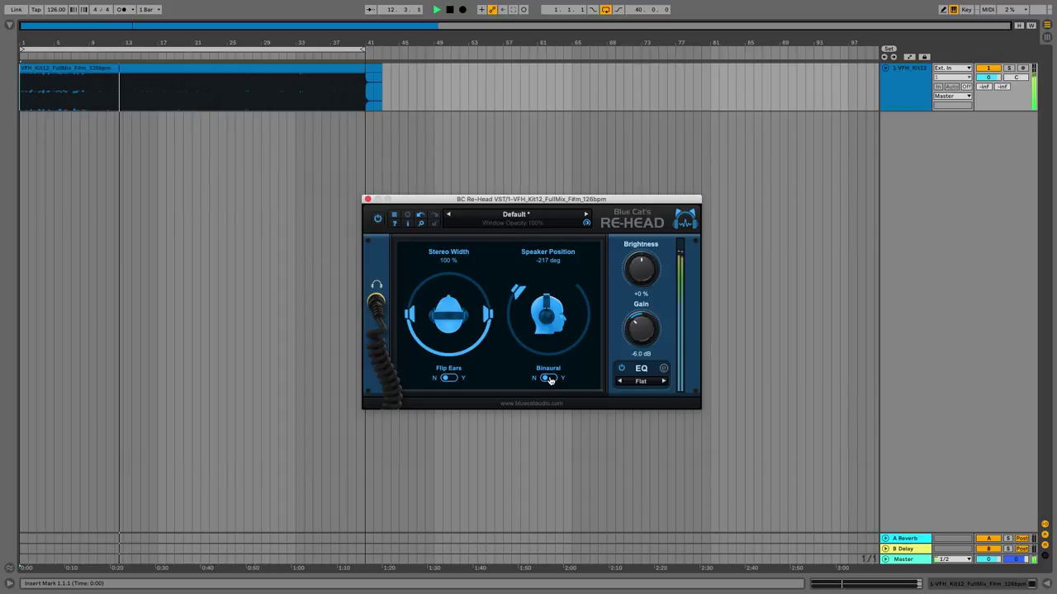
left_click_drag(517, 292, 521, 238)
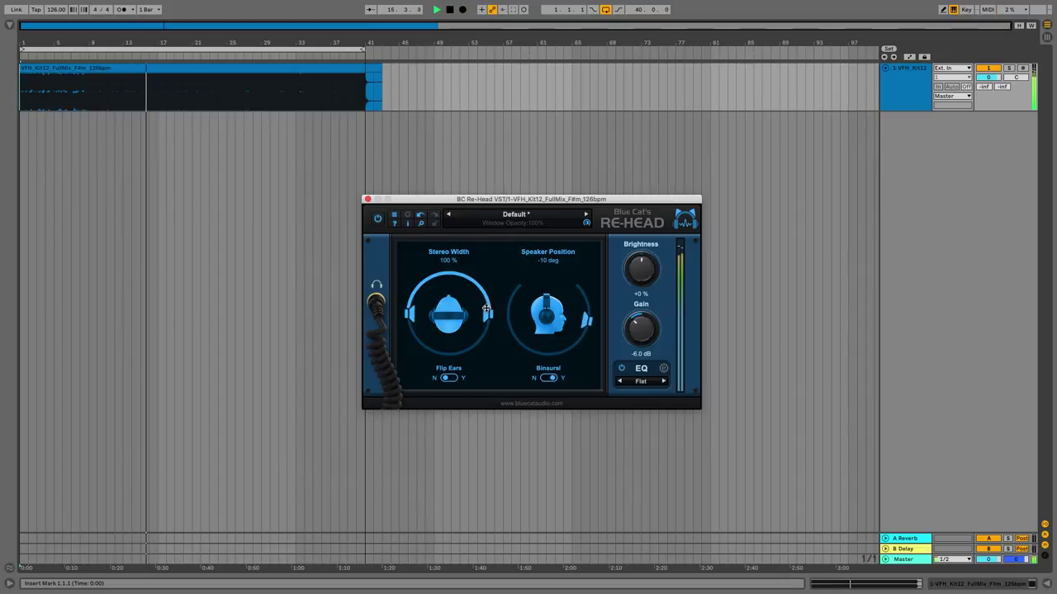
left_click_drag(487, 308, 480, 353)
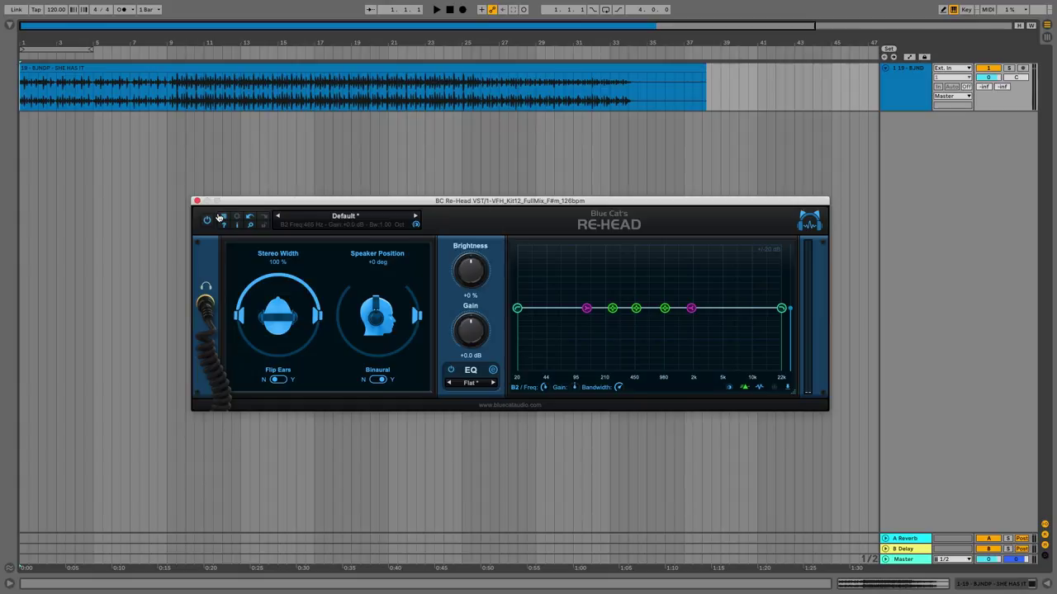
Play SHE HAS IT, swing Re-Head's speaker from -55 to -177 deg, and collapse width to 0%
left_click(157, 67)
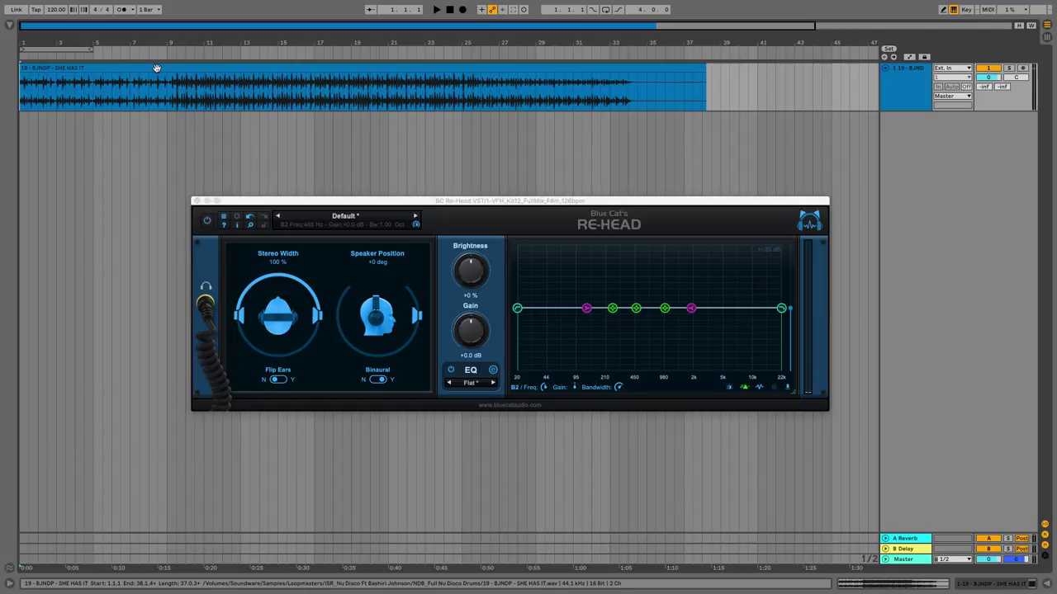
key("space")
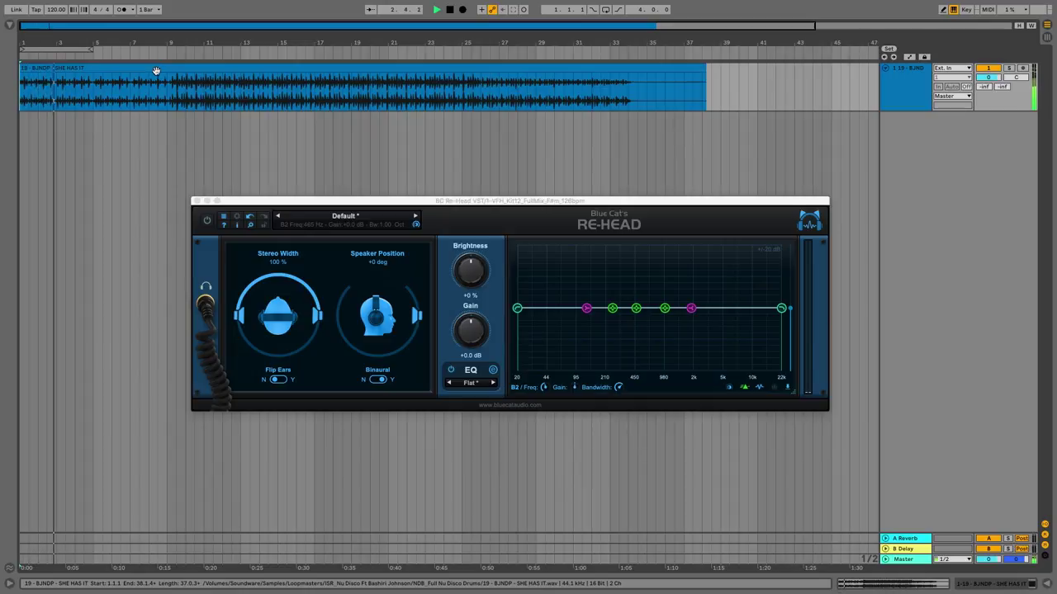
left_click(207, 221)
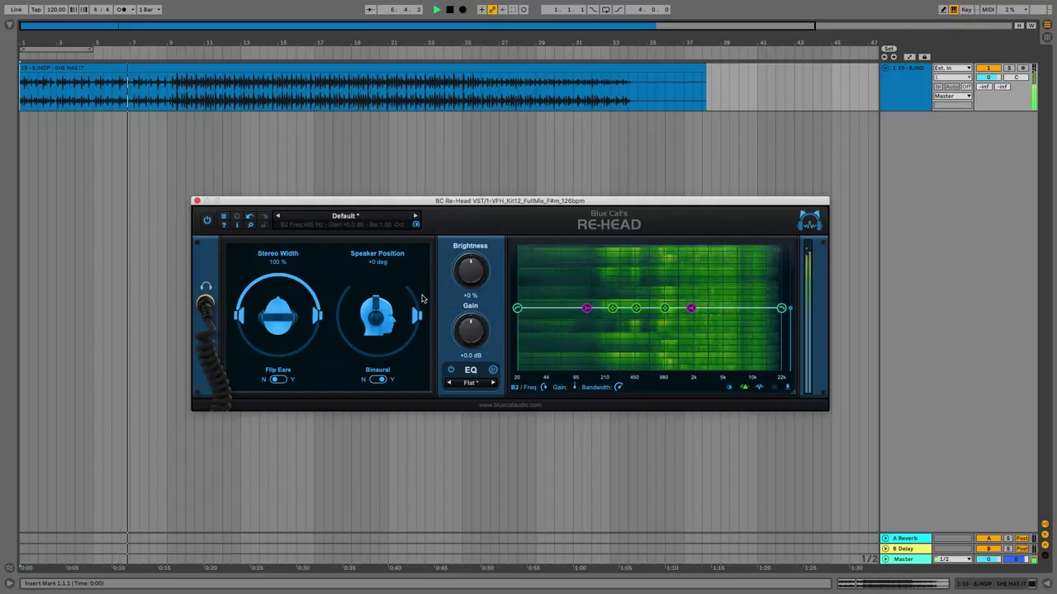
left_click_drag(416, 320, 413, 331)
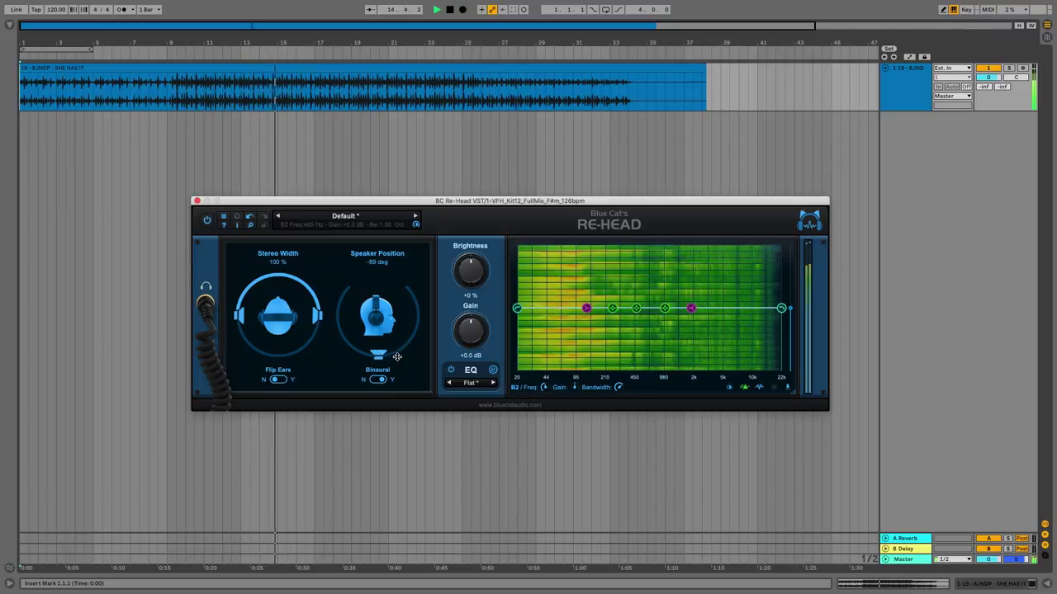
left_click_drag(399, 345, 380, 380)
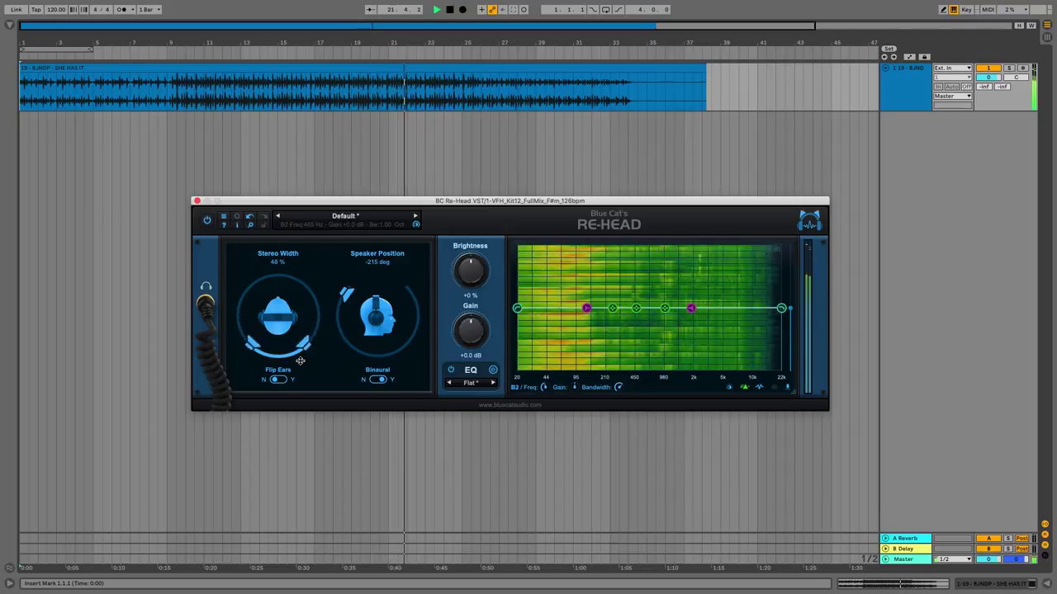
left_click_drag(315, 323, 283, 382)
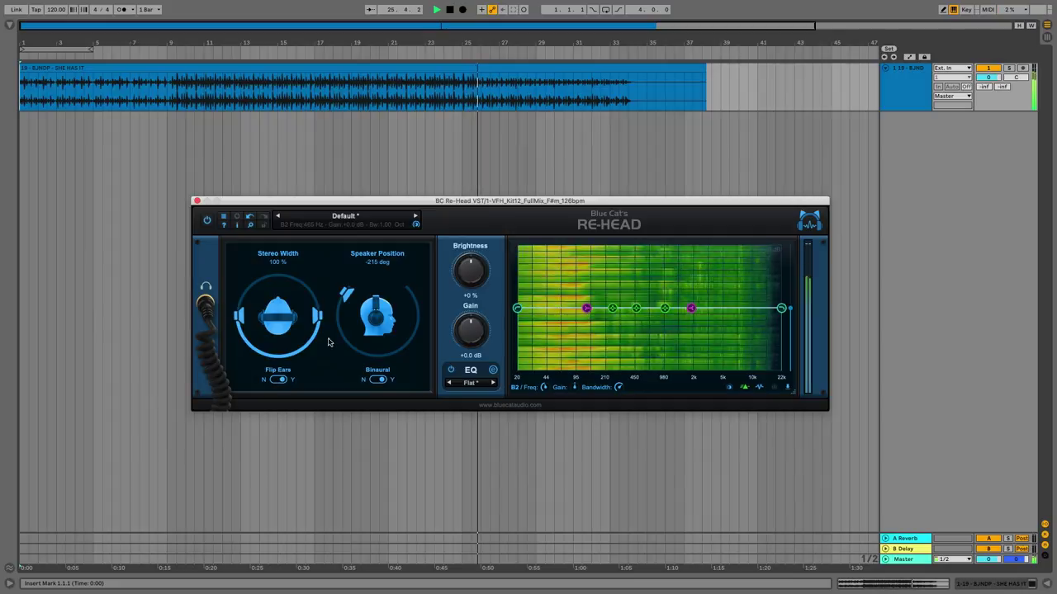
Pick Be 1990 under Select > Factory Compensation in Re-Head's EQ preset menu
left_click(472, 384)
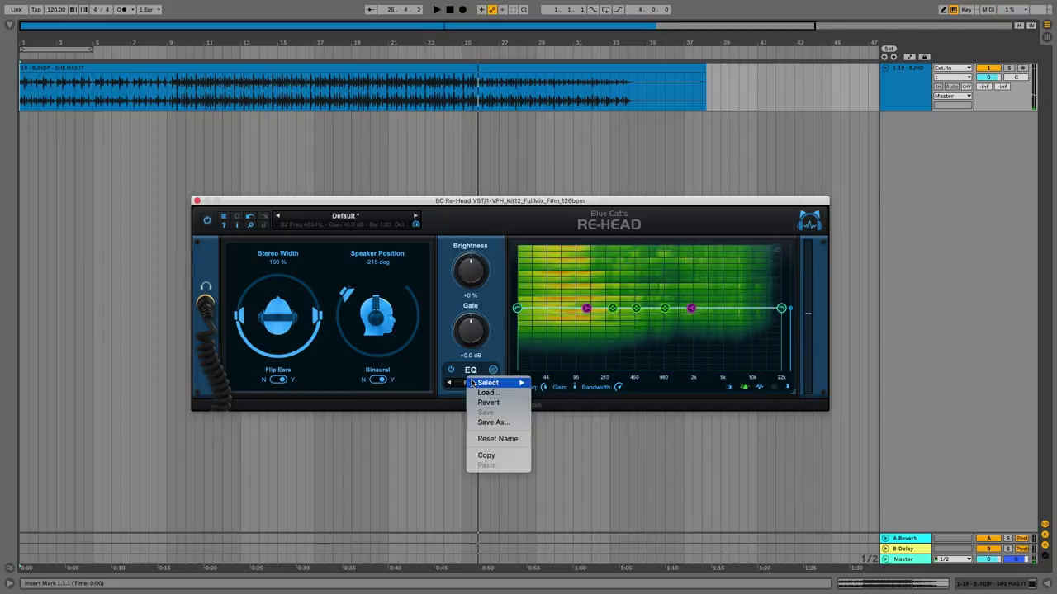
mouse_move(545, 387)
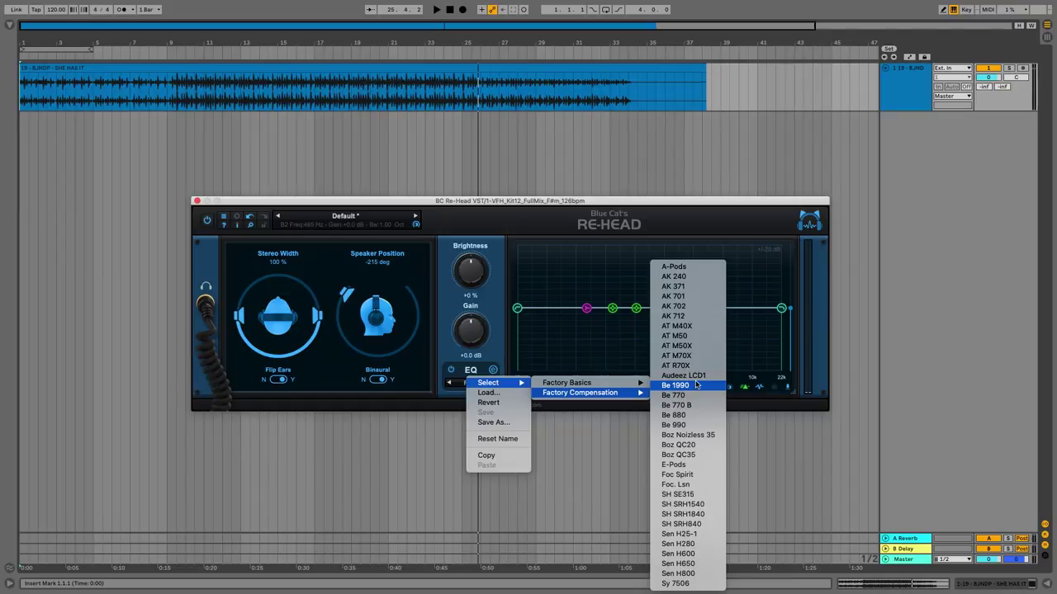
left_click(696, 386)
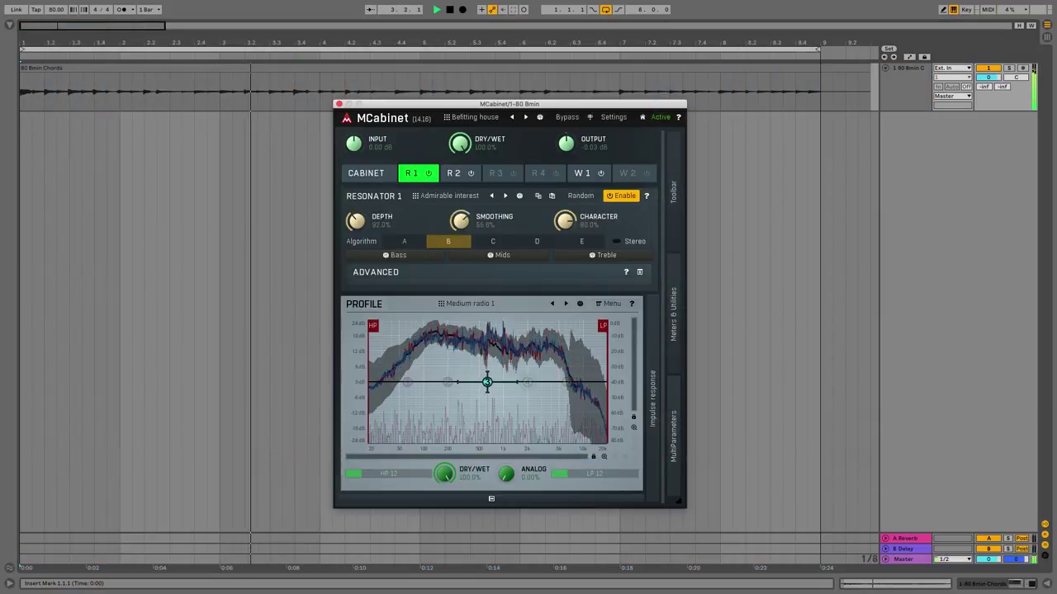
Lower resonator smoothing slightly and step through several resonator presets
left_click_drag(514, 206, 514, 213)
left_click(507, 196)
left_click(507, 197)
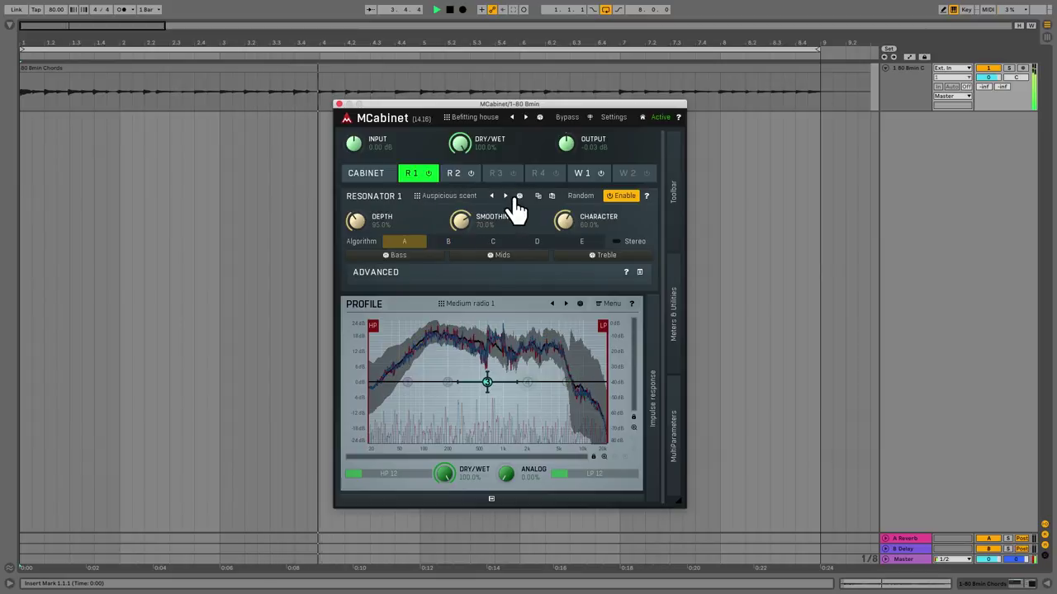
left_click(507, 196)
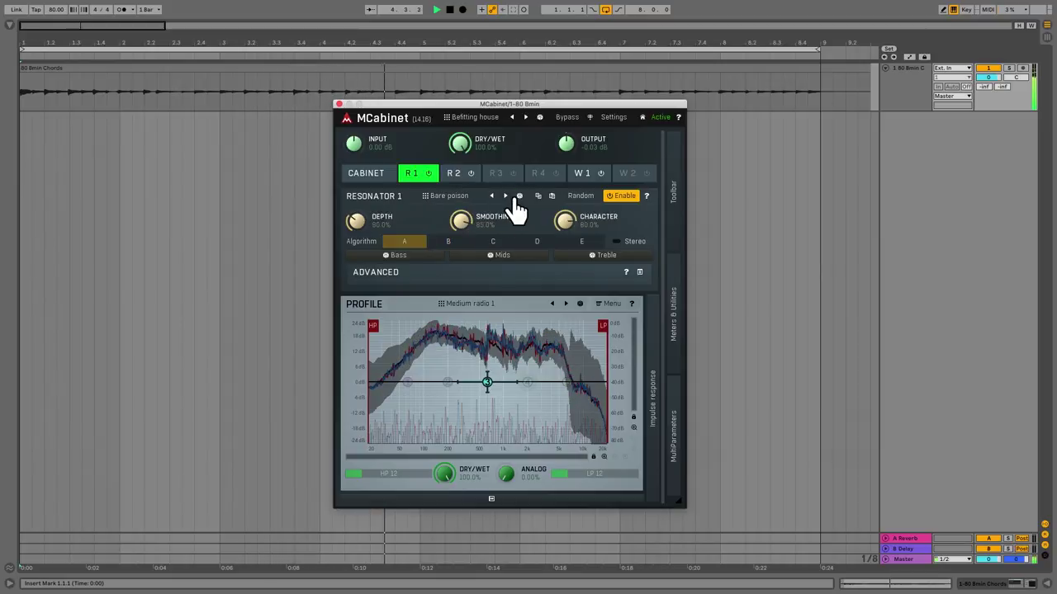
left_click(512, 196)
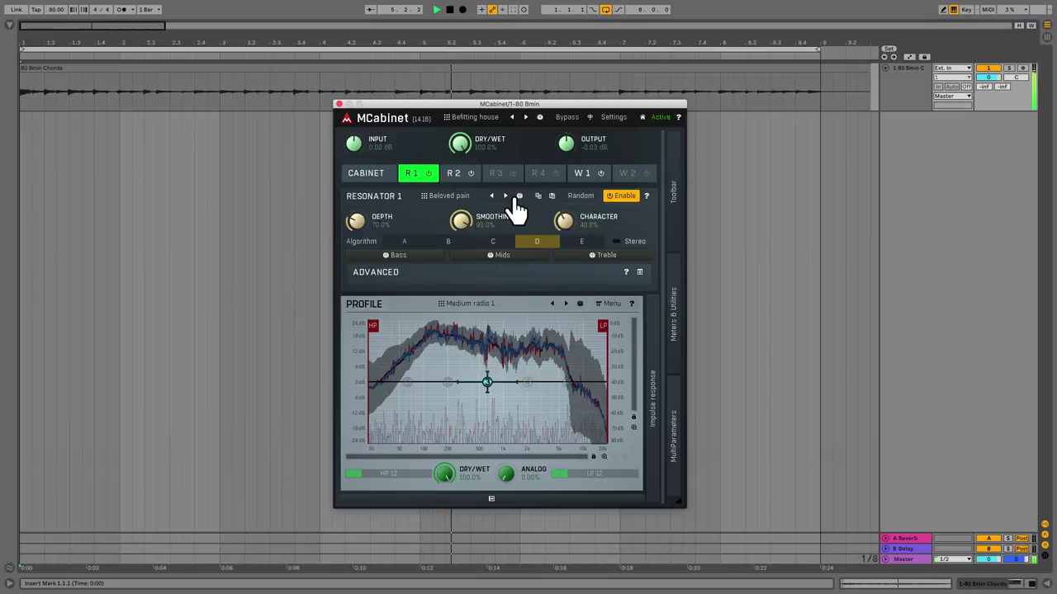
left_click(512, 196)
Select widener W1 and adjust its smoothing and depth
left_click(582, 175)
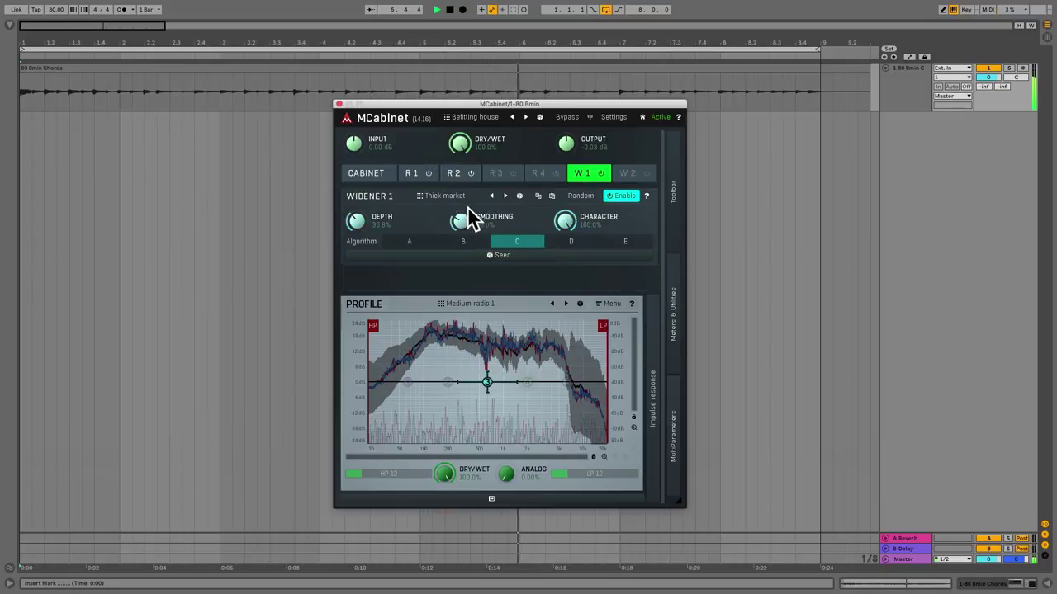
mouse_move(470, 219)
left_mouse_down()
mouse_move(471, 198)
mouse_move(460, 237)
left_mouse_up()
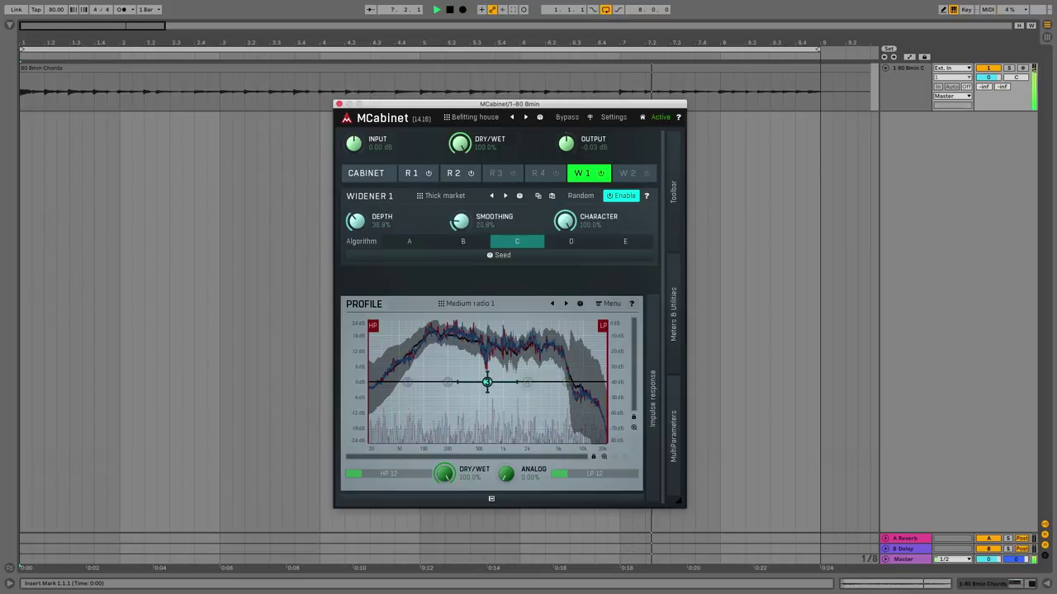
left_click_drag(363, 227, 363, 233)
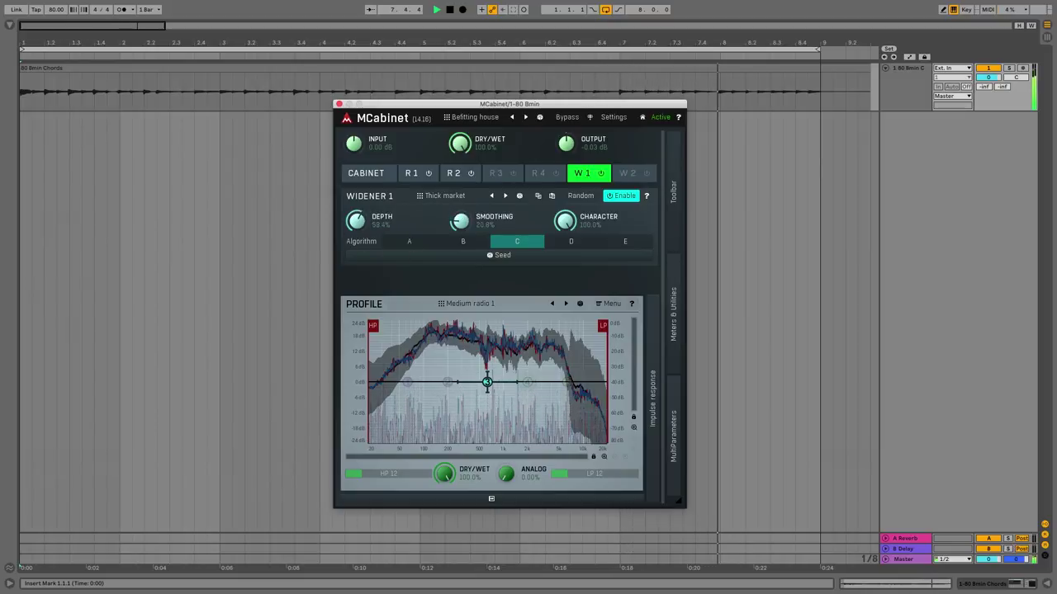
Expand the Toolbar, Meters and MultiParameters panels and reposition the plugin window
left_click(682, 227)
left_click(666, 289)
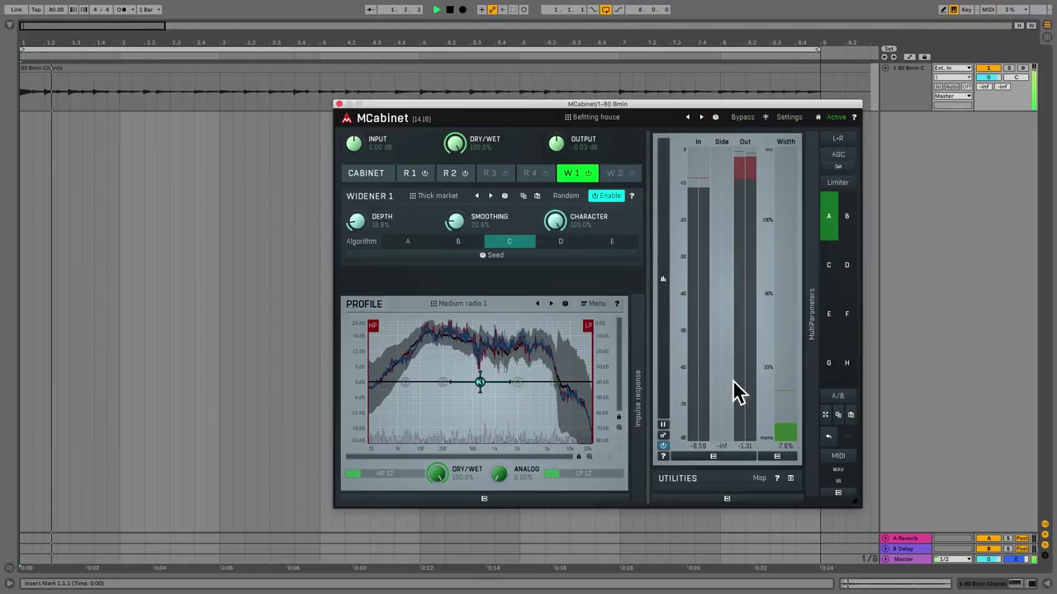
left_click(820, 347)
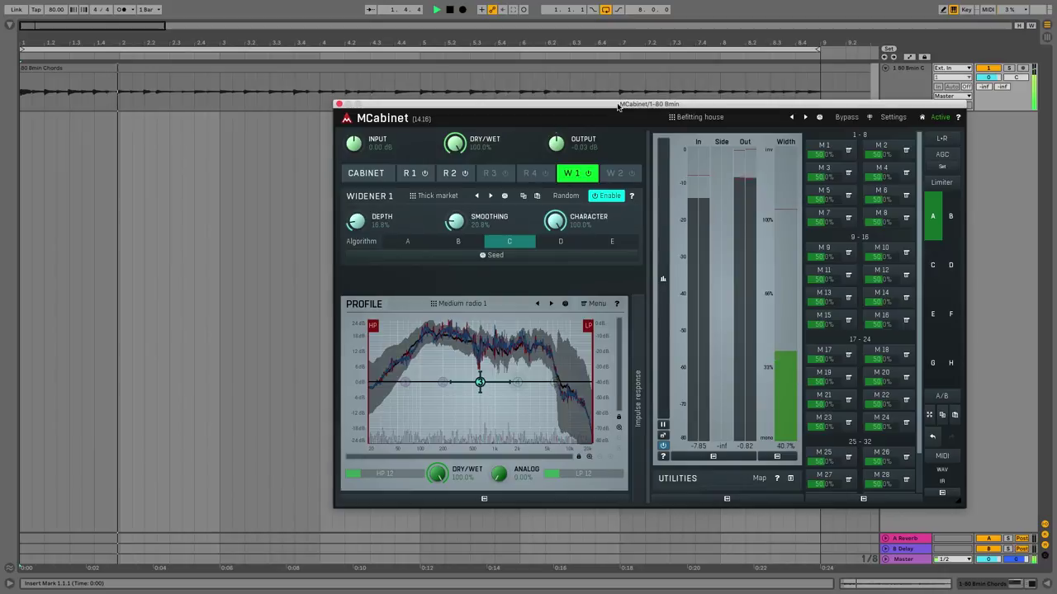
left_click_drag(620, 107, 496, 89)
Step through the speaker profiles to the mobile phone models
left_click(442, 286)
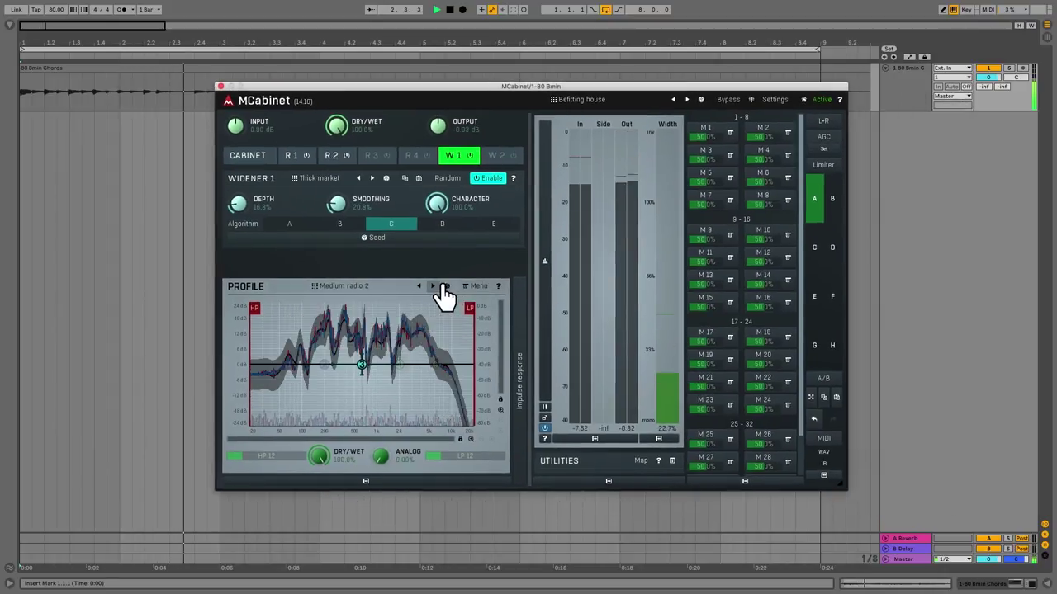
left_click(442, 286)
left_click(441, 286)
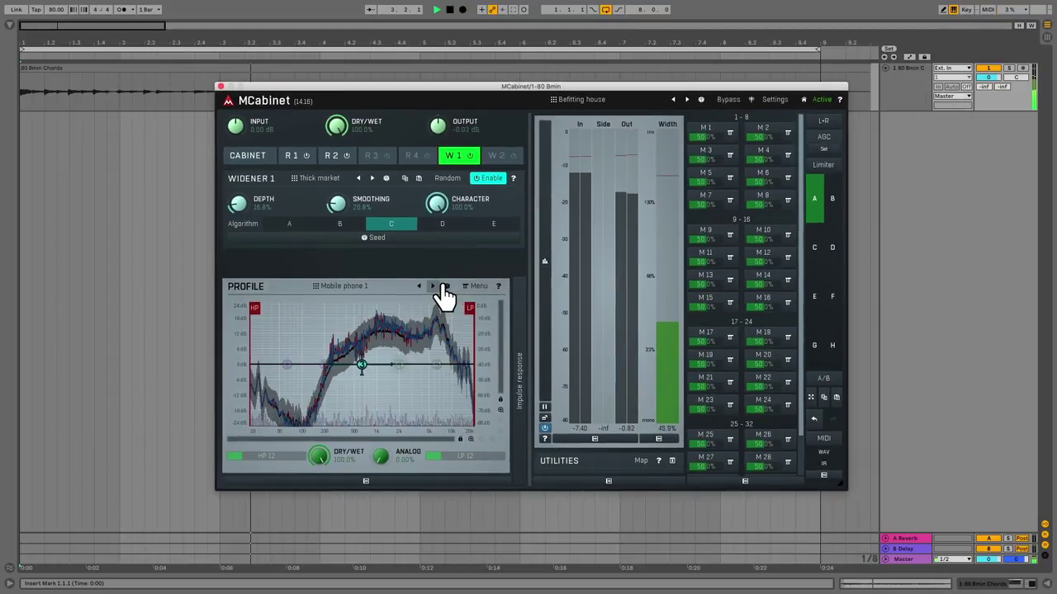
left_click(441, 285)
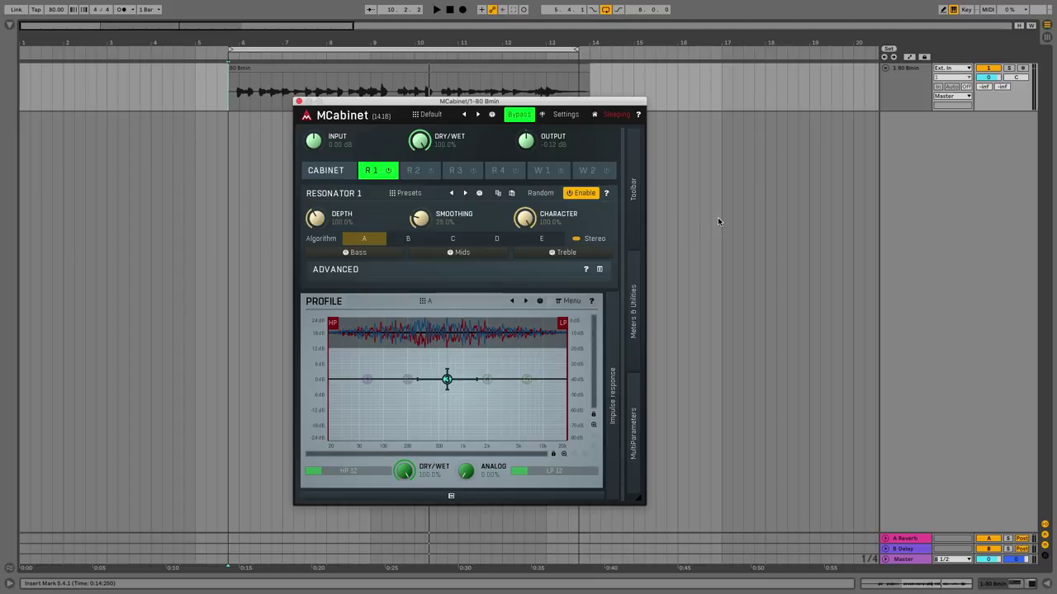
Play the 80 Bmin clip range, unbypass MCabinet and load Guitar Stereo's Jazzy Thick preset
left_click(253, 70)
key("space")
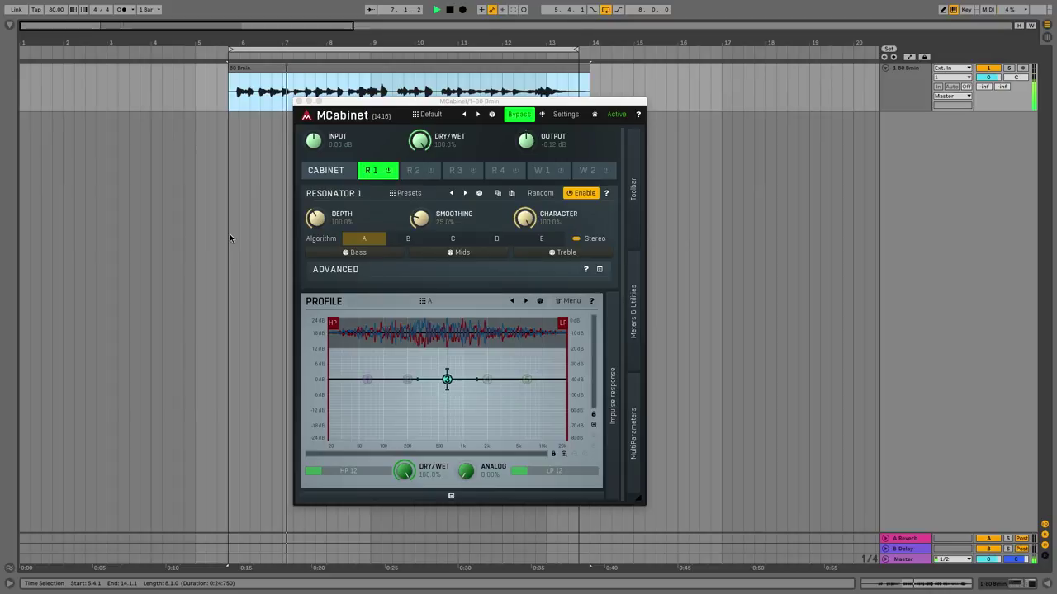
left_click(520, 114)
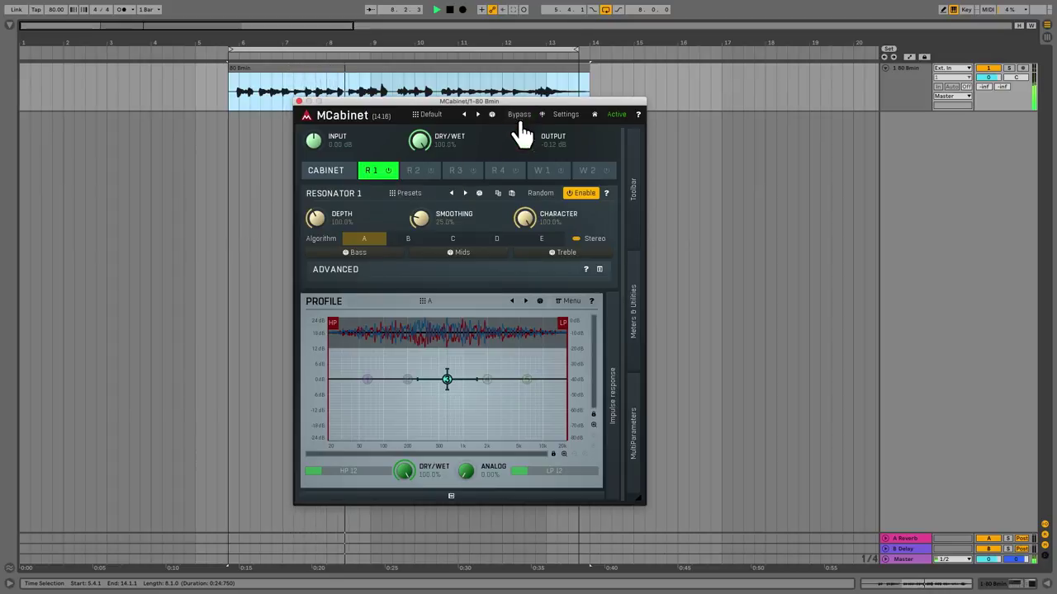
left_click(427, 115)
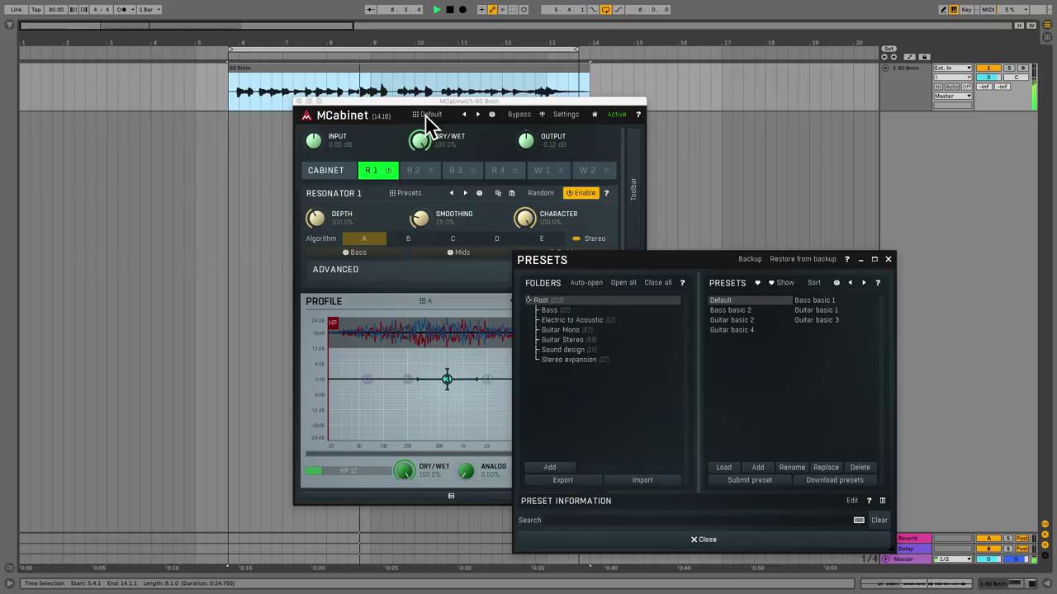
left_click(560, 339)
scroll(805, 360, "down", 10)
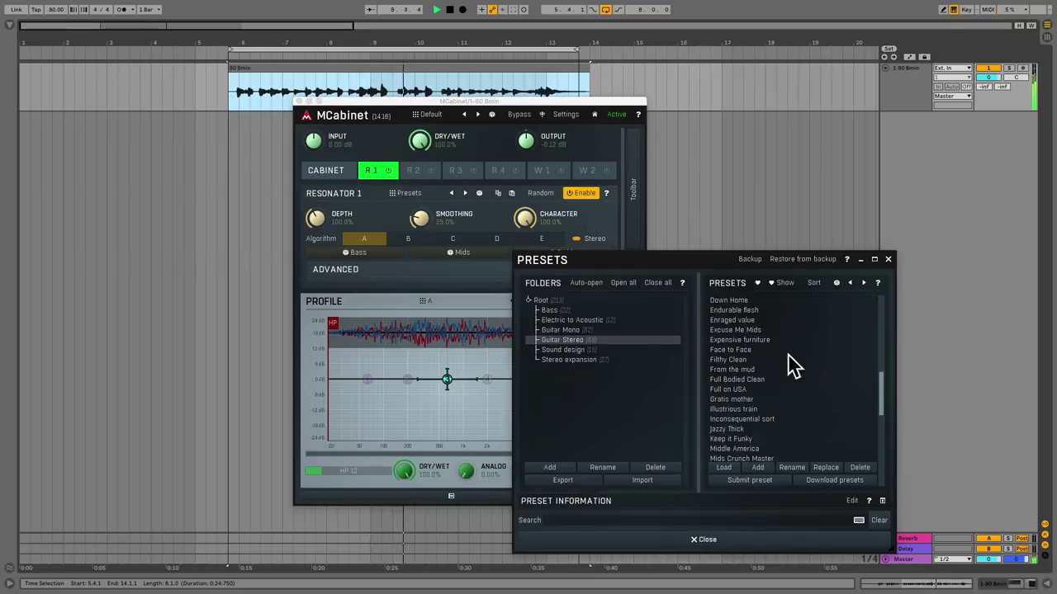
left_click(726, 429)
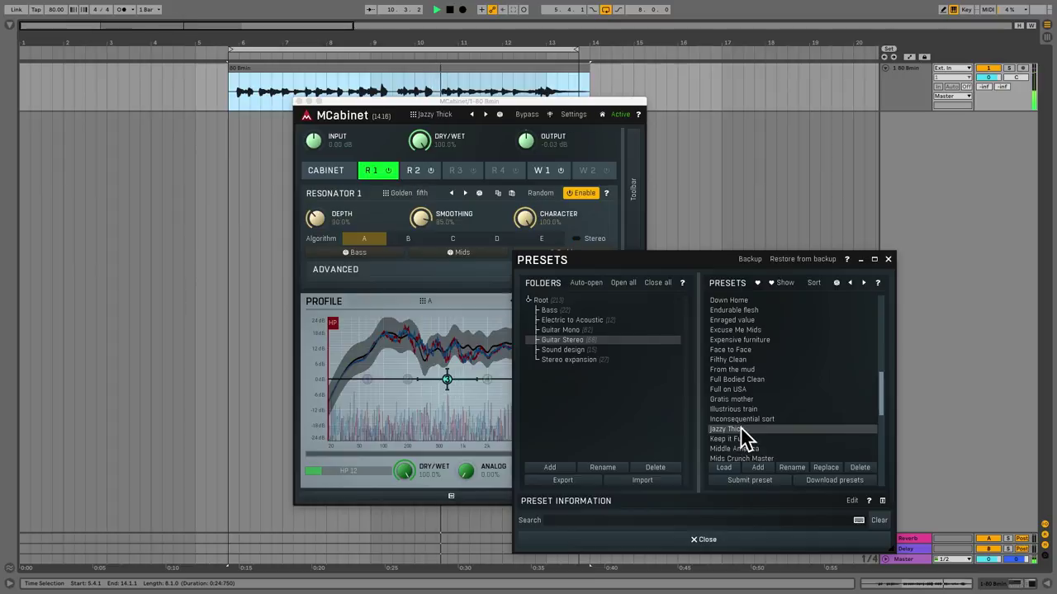
left_click(710, 540)
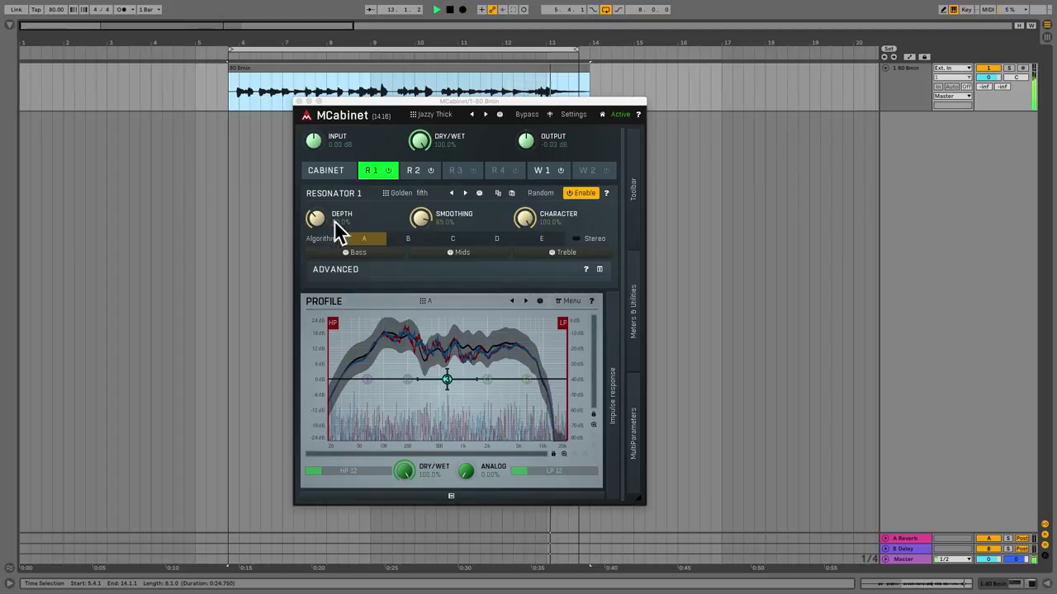
Push resonator depth toward 250%, dip character to 43% and back to 100%, and set smoothing to 72%
left_click_drag(314, 217, 314, 239)
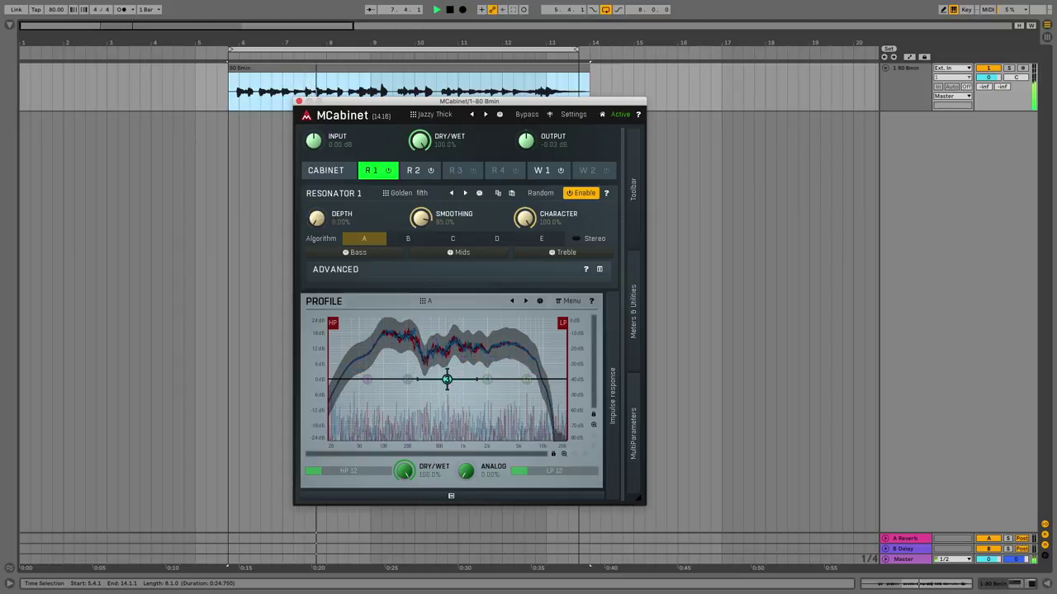
left_click_drag(314, 248, 315, 195)
left_click_drag(420, 217, 420, 249)
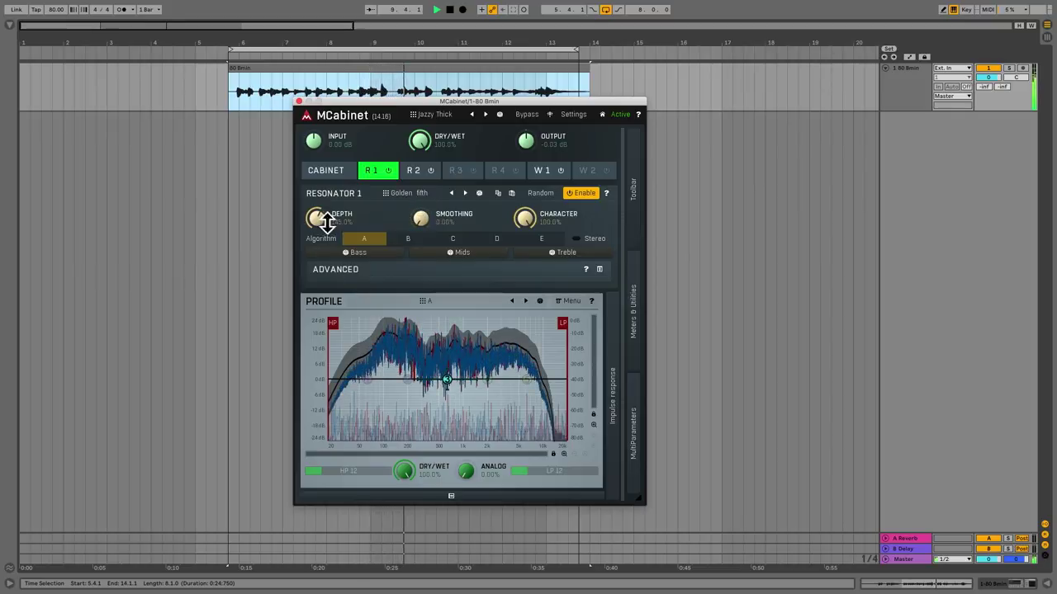
left_click_drag(327, 221, 327, 183)
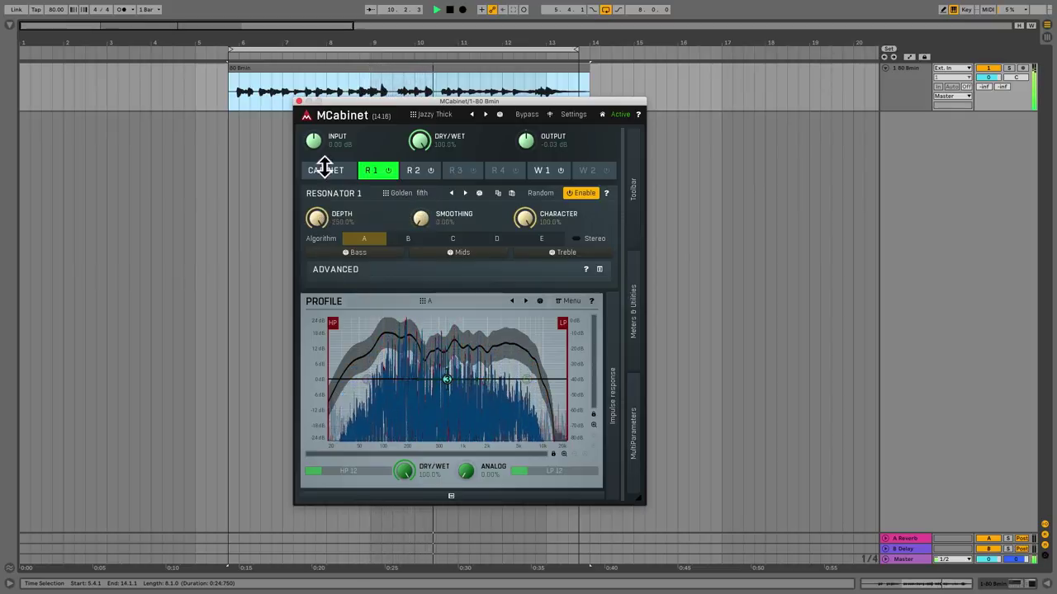
left_click_drag(532, 221, 531, 261)
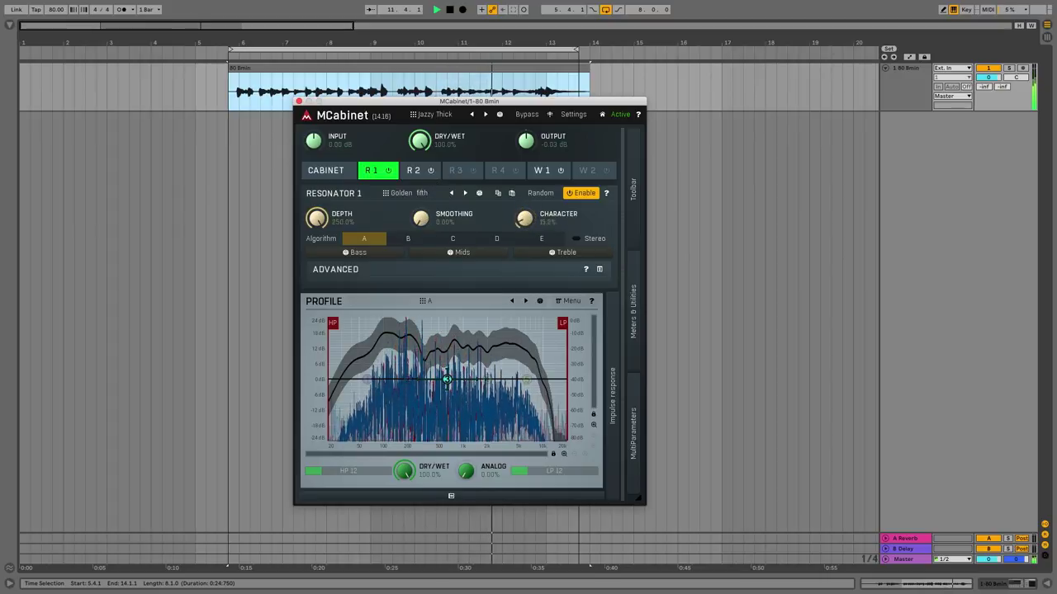
left_click_drag(525, 218, 525, 215)
left_click_drag(432, 217, 432, 239)
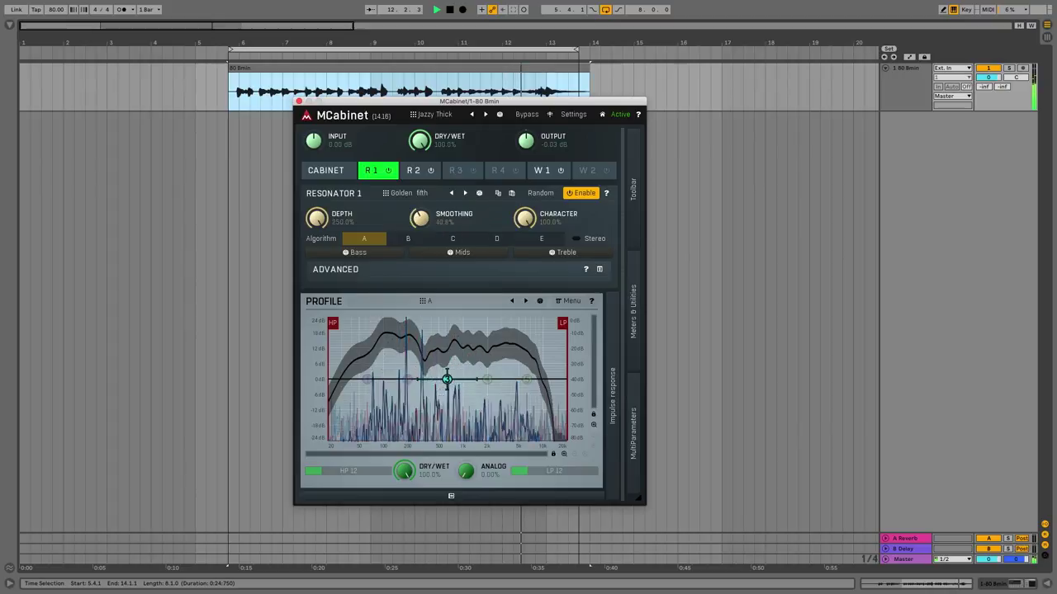
left_click_drag(327, 214, 327, 165)
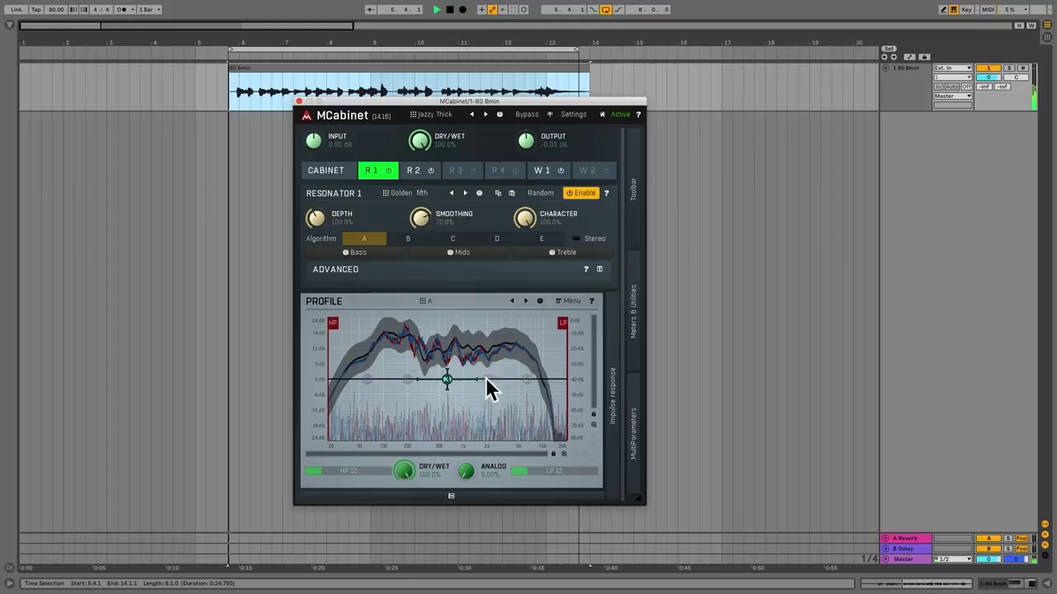
Step MCabinet's profile through 2x12 B, 4x12 C, Helmets and Laptop speakers to Medium radio 1
left_click(527, 301)
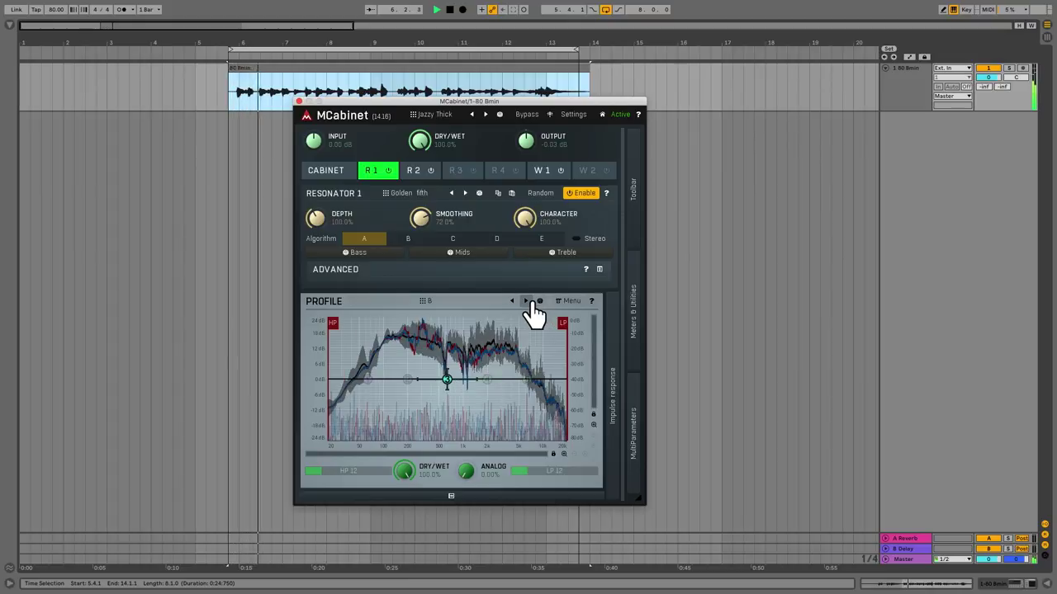
left_click(527, 301)
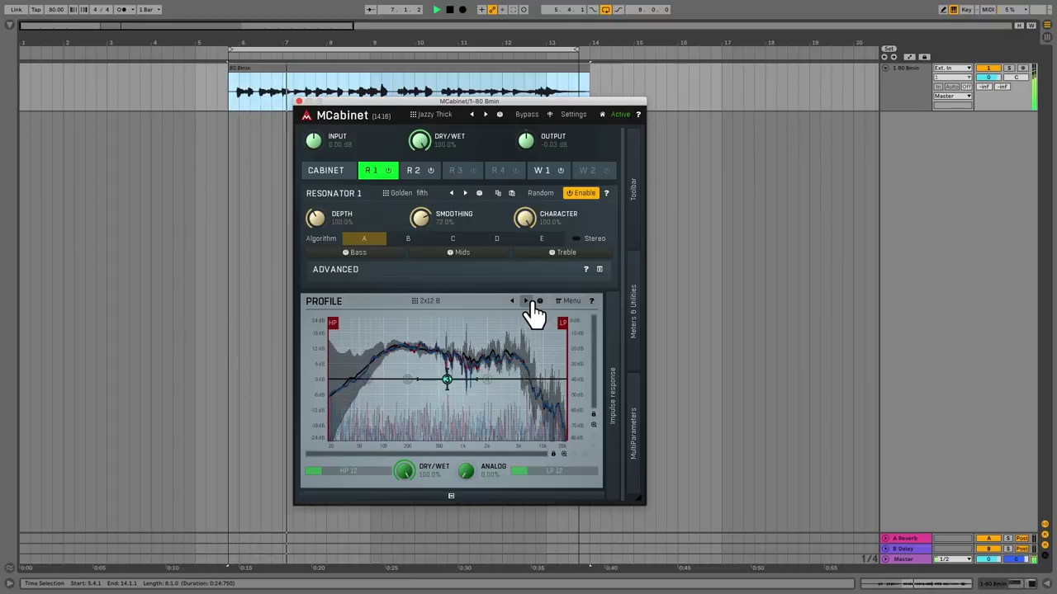
left_click(527, 301)
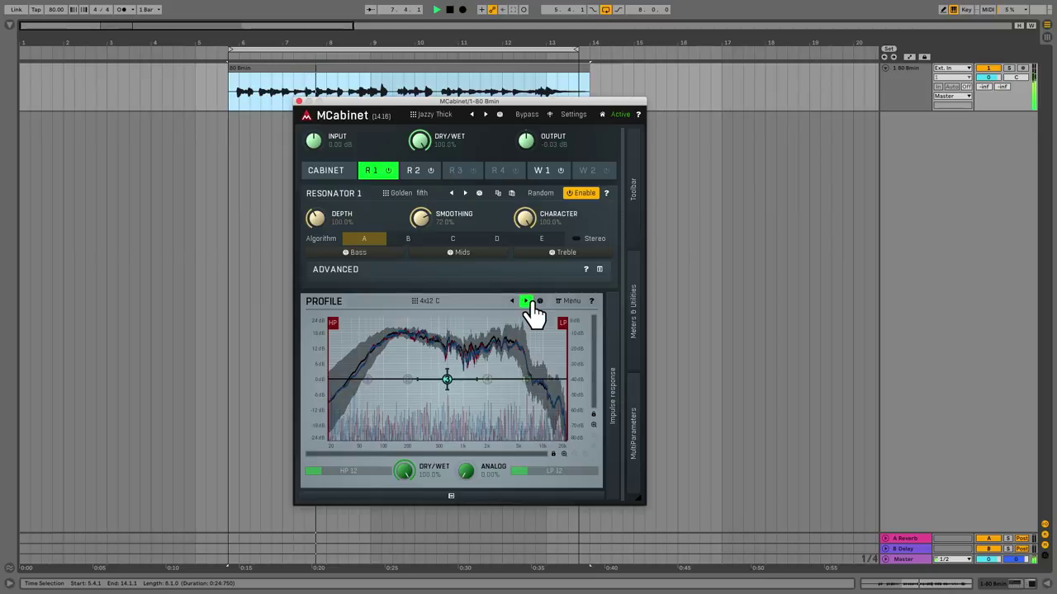
left_click(429, 301)
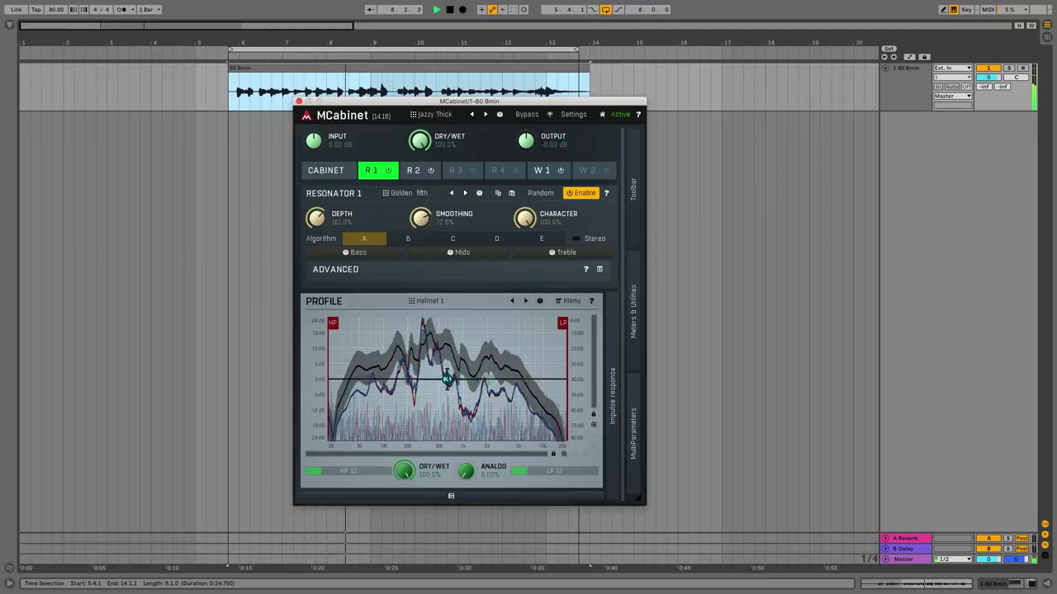
left_click(526, 302)
left_click(526, 302)
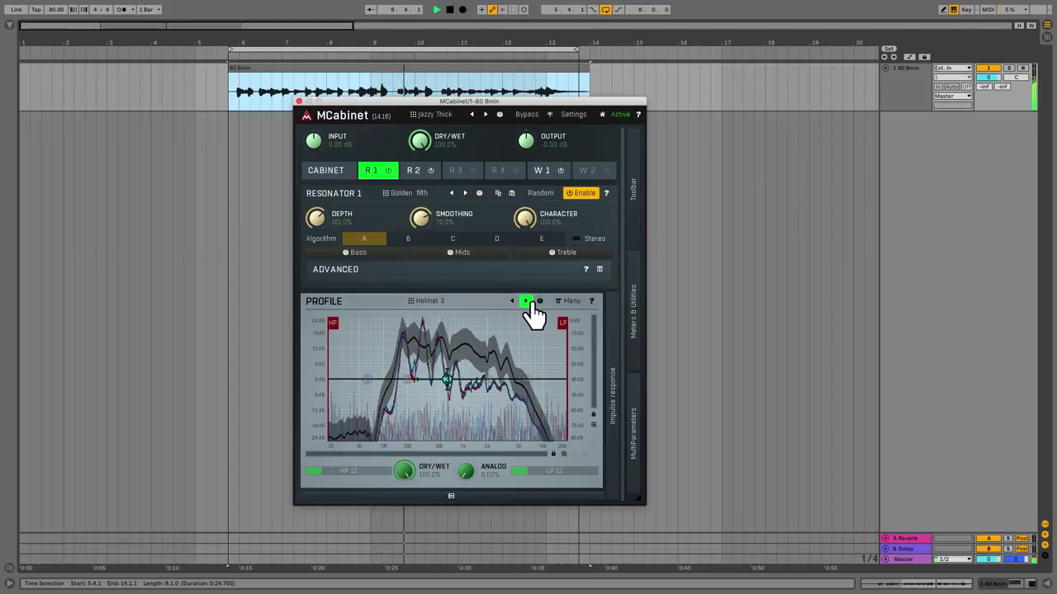
left_click(527, 301)
left_click(527, 301)
left_click(527, 301)
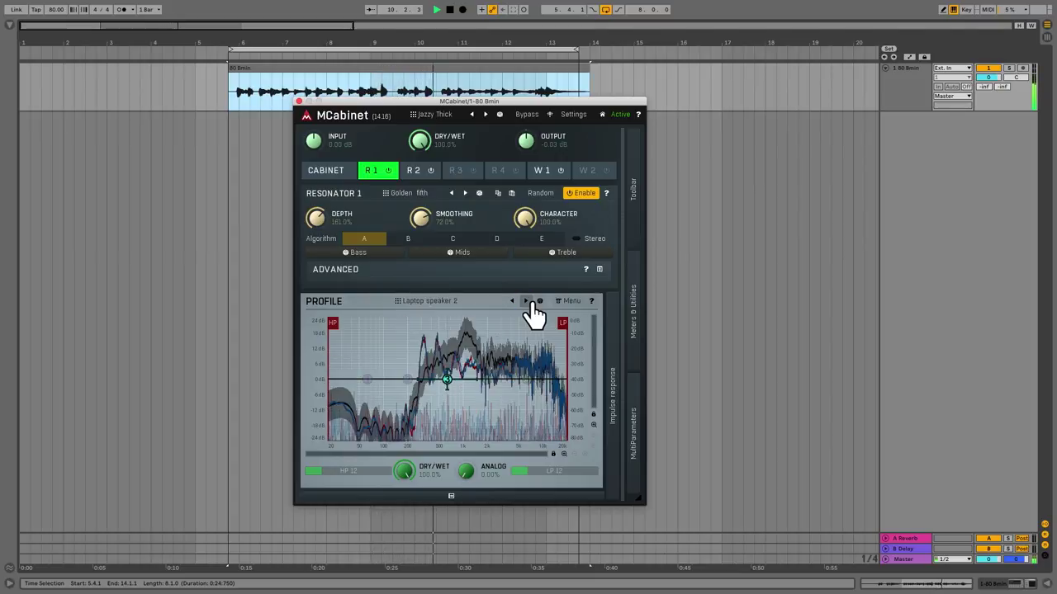
left_click(527, 301)
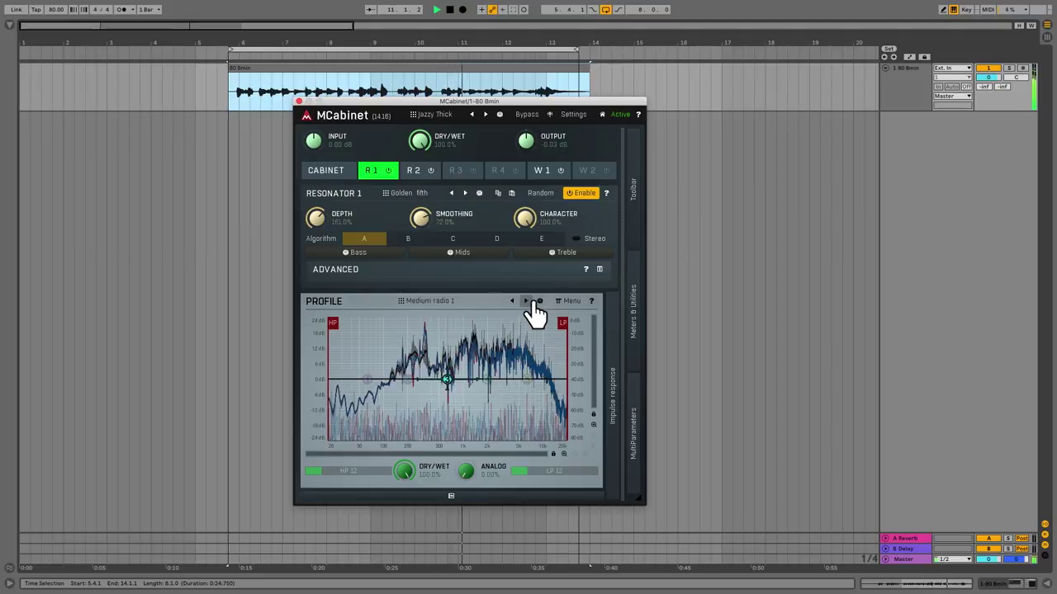
Raise Widener 1 depth to about 80% and smoothing to 71.4%, then bypass MCabinet
left_click(533, 175)
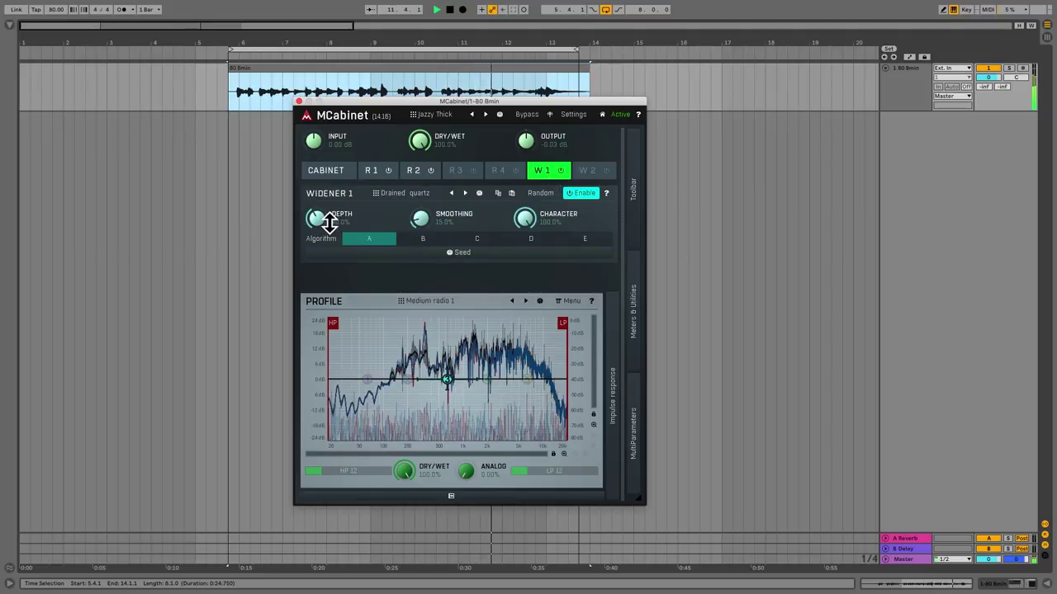
left_click_drag(329, 222, 328, 216)
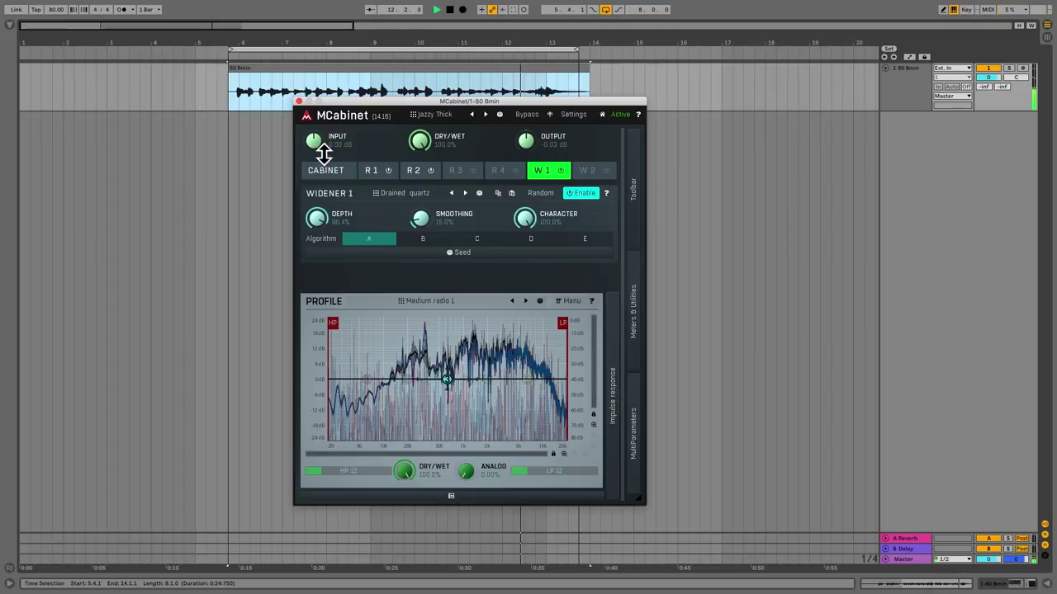
left_click_drag(422, 218, 423, 178)
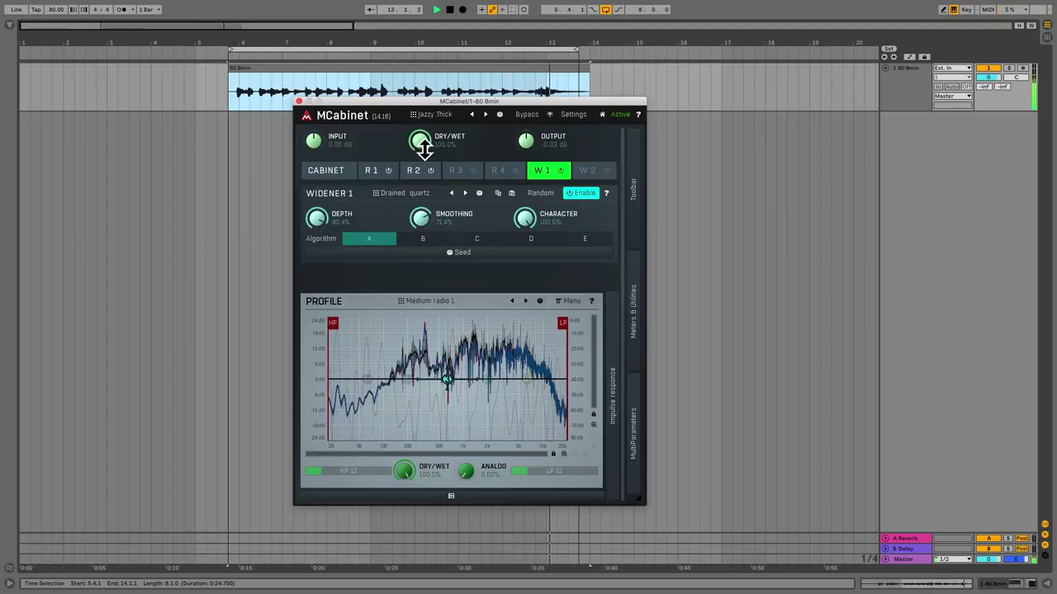
left_click(530, 115)
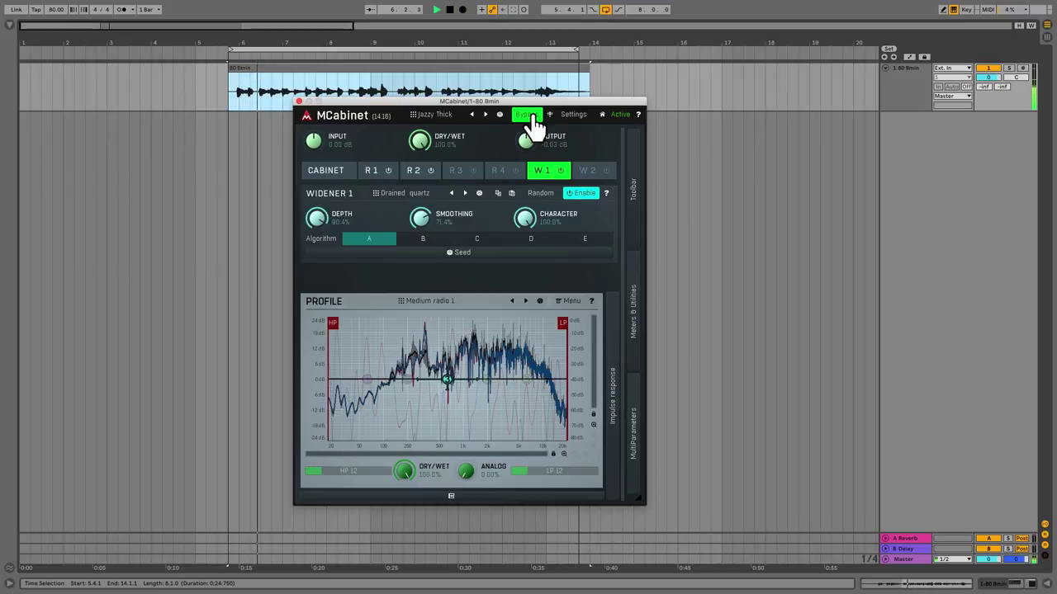
Re-enable MCabinet and load the Helmet 1 preset from the Sound design folder
left_click(444, 114)
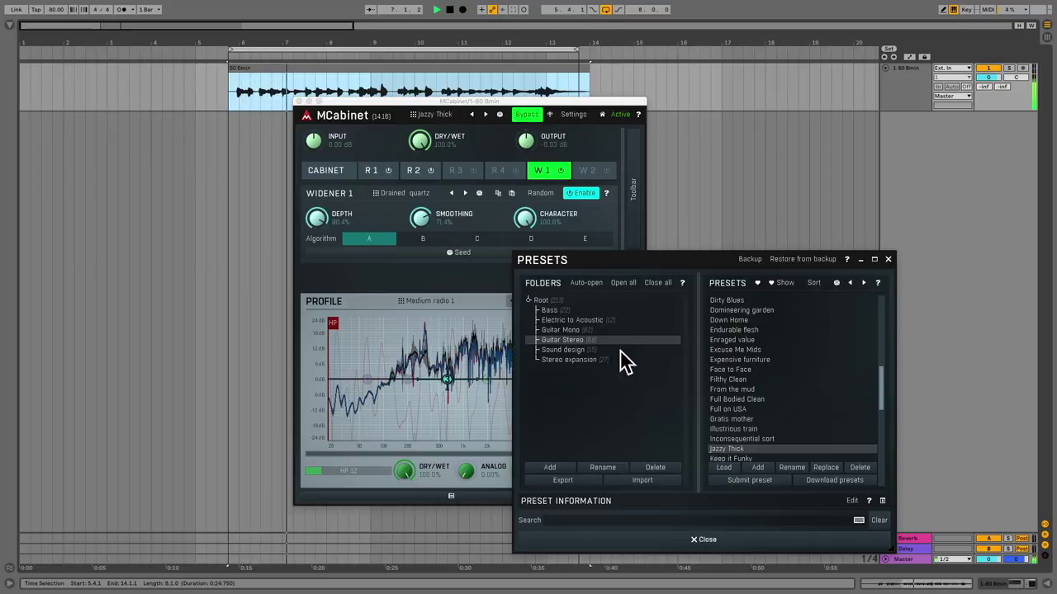
left_click(570, 350)
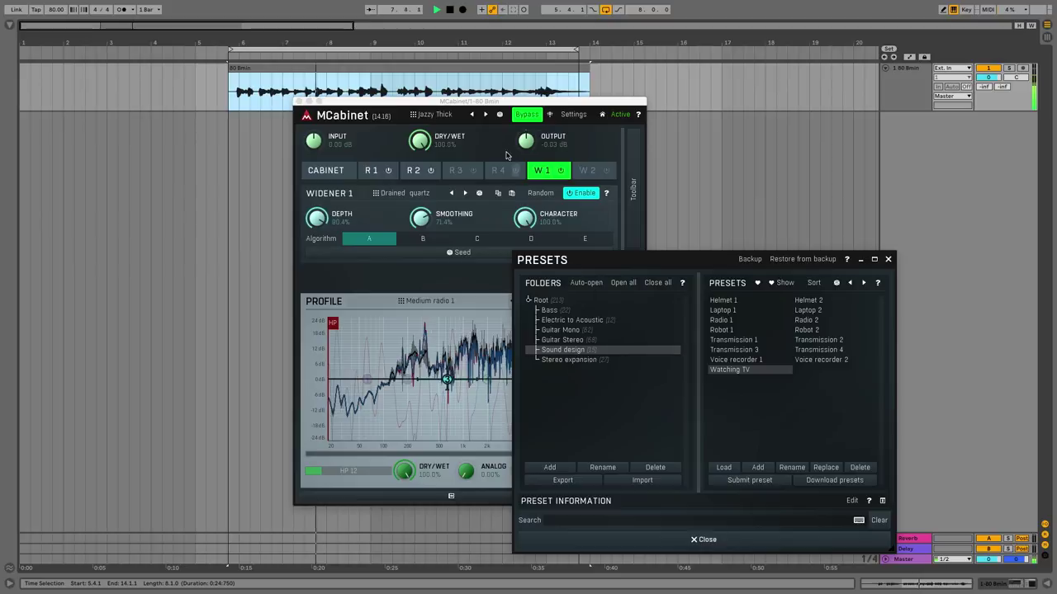
left_click(523, 119)
left_click(720, 300)
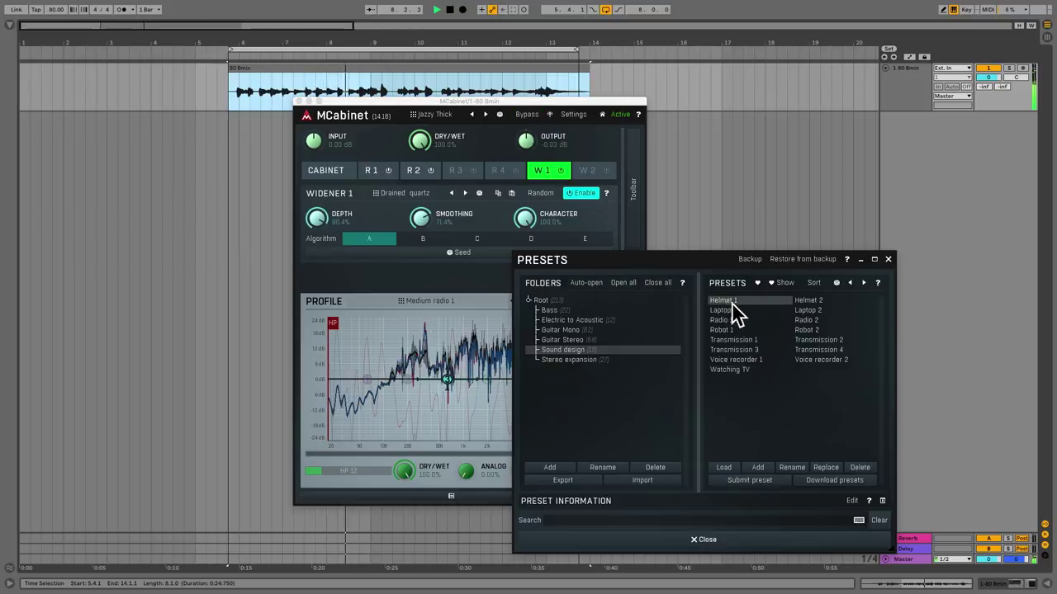
double_click(738, 301)
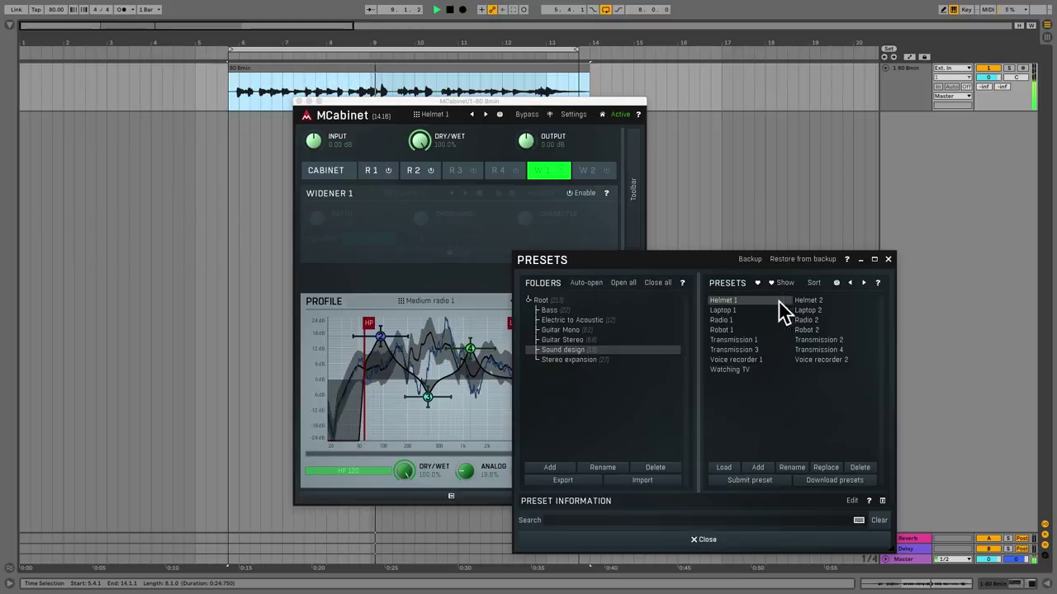
Audition the Helmet 2, Laptop 1, Laptop 2 and Radio 1 presets
double_click(812, 303)
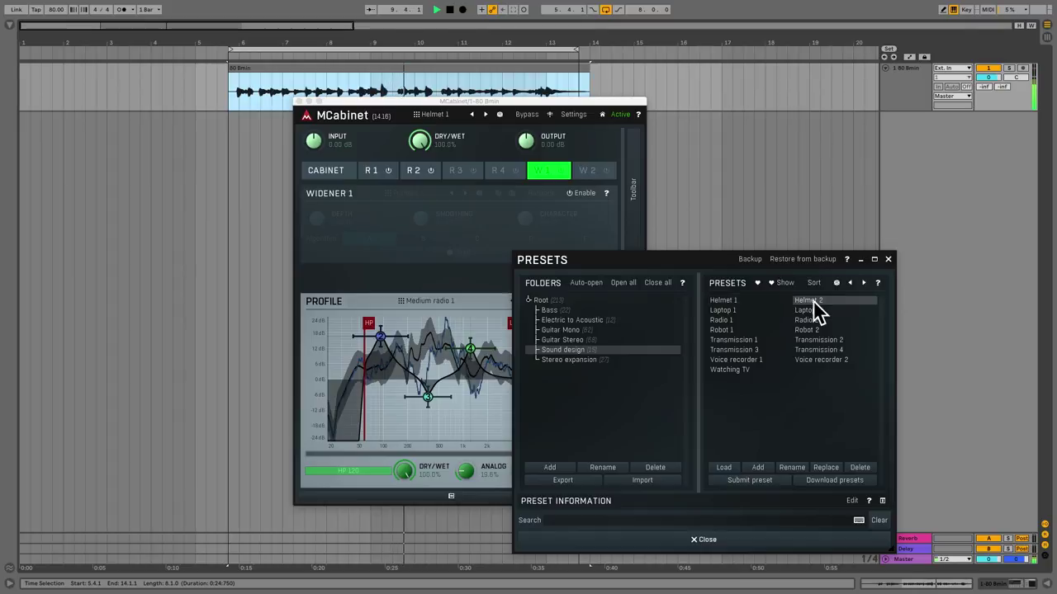
double_click(723, 310)
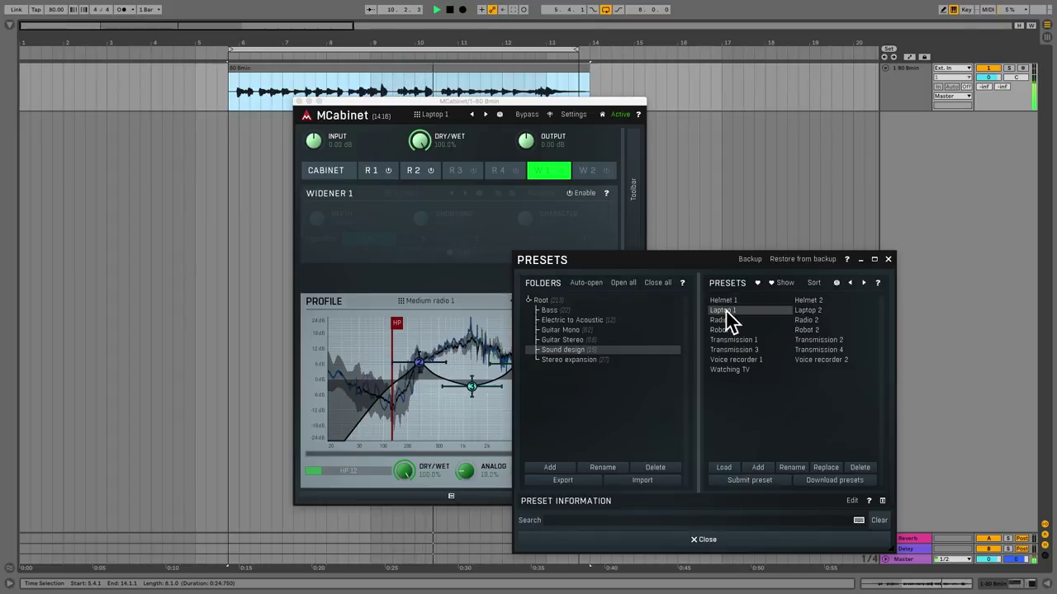
double_click(807, 311)
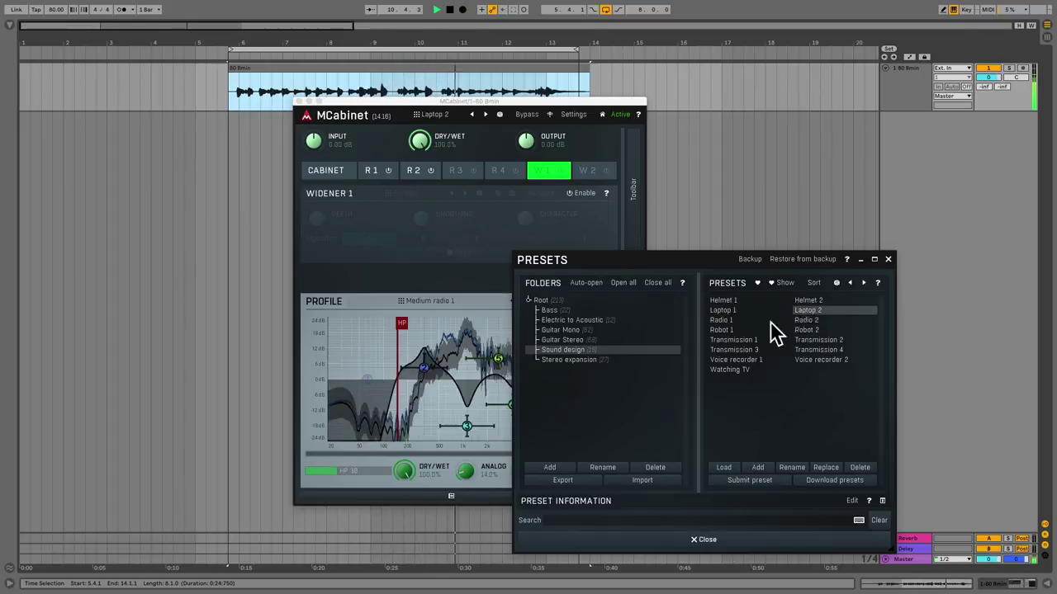
double_click(720, 320)
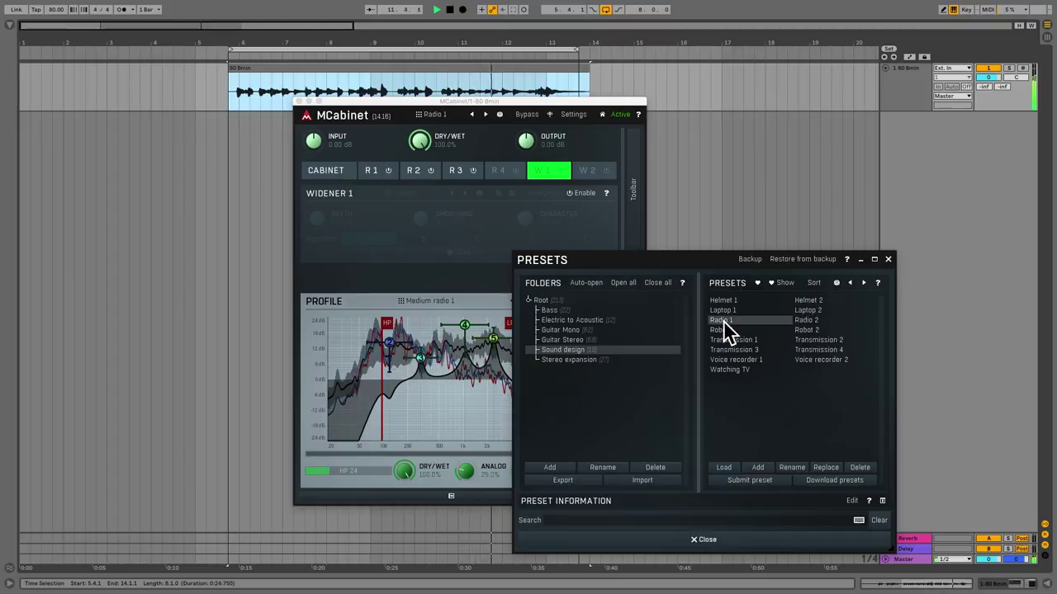
Try Radio 2 and Transmission 1, settle on Voice recorder 1, and close the preset browser
left_click_drag(677, 272, 735, 177)
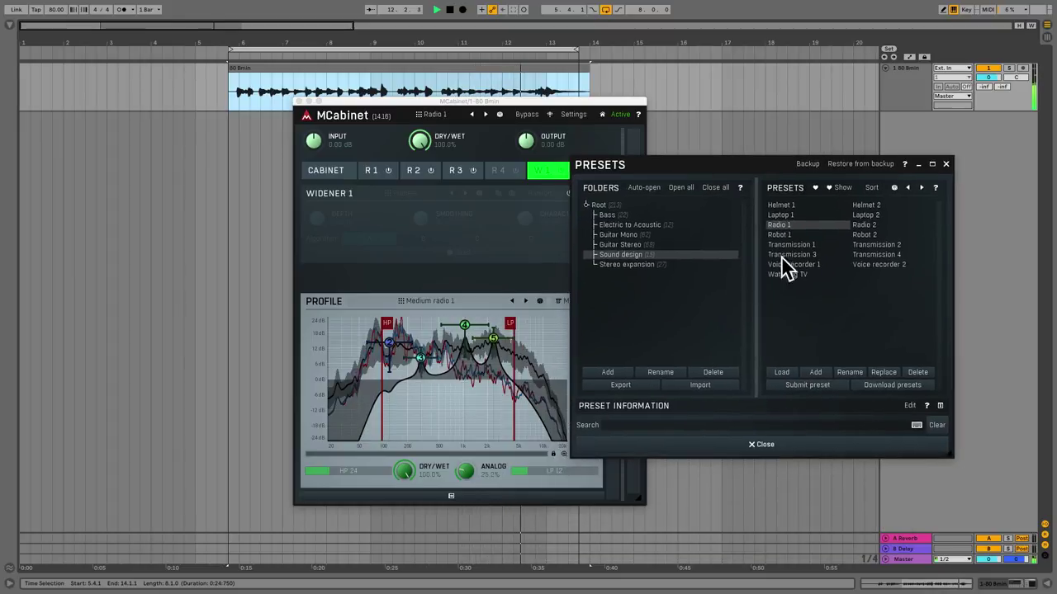
double_click(858, 225)
double_click(800, 246)
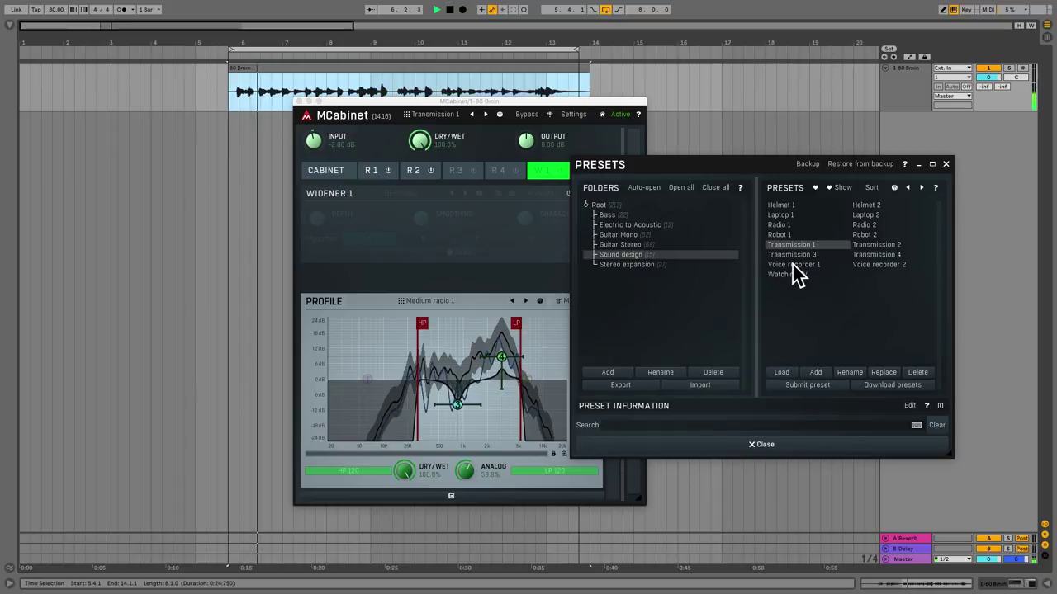
double_click(793, 265)
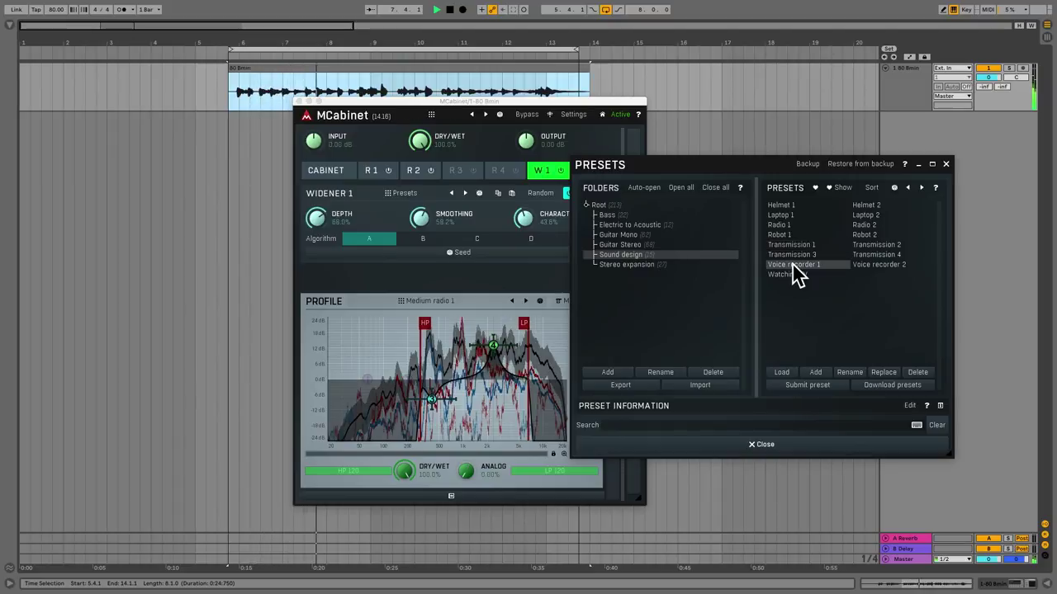
left_click(759, 444)
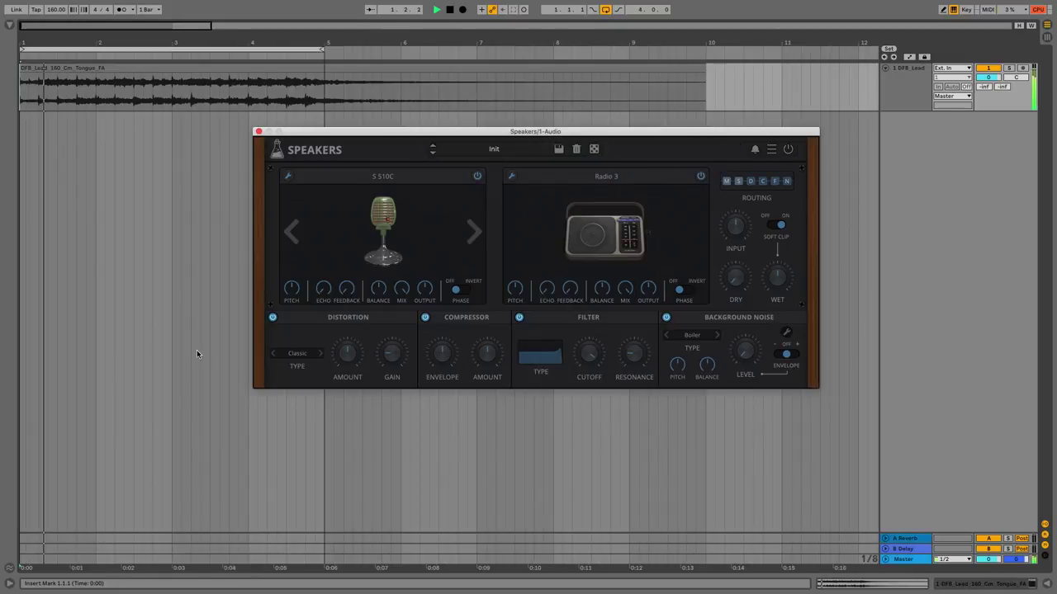
Step the first speaker past Subkick to Telephone 1960, and the second via Radio 4 to Telefunken
left_click(476, 235)
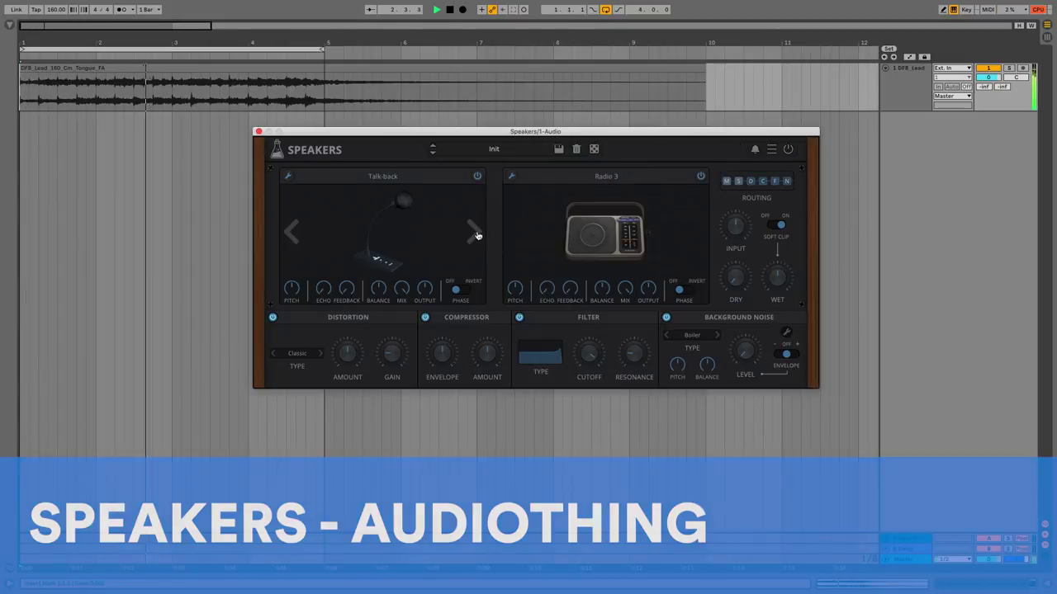
left_click(477, 235)
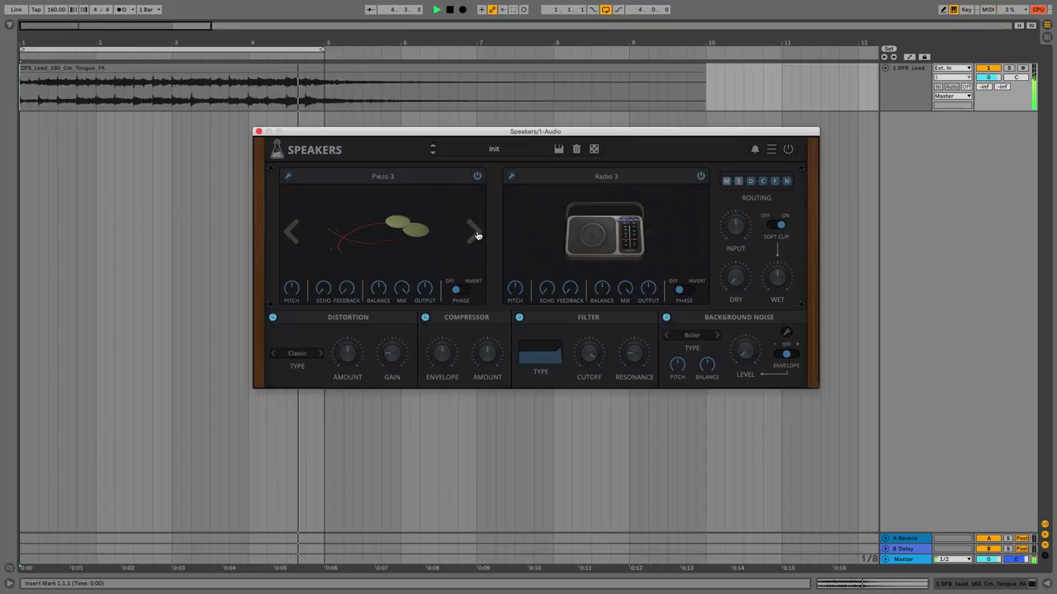
left_click(476, 236)
left_click(476, 235)
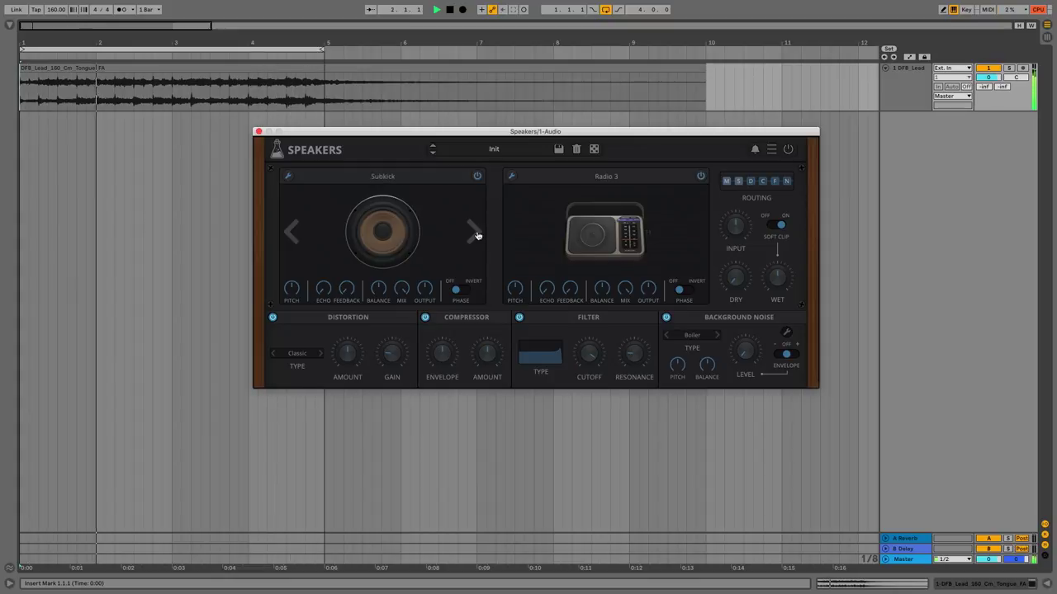
left_click(476, 235)
left_click(477, 236)
left_click(477, 235)
left_click(476, 235)
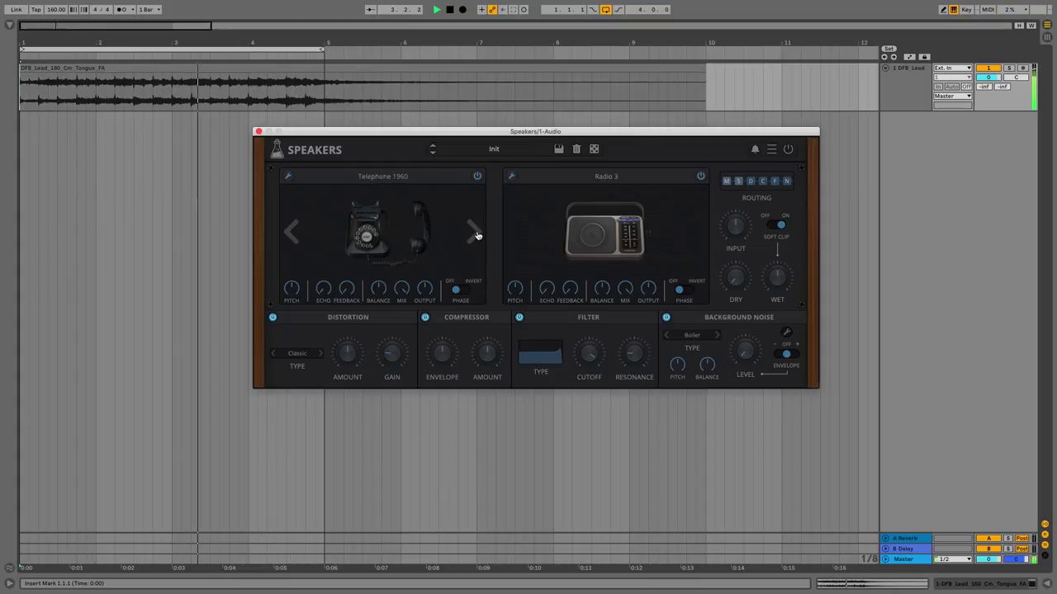
left_click(696, 231)
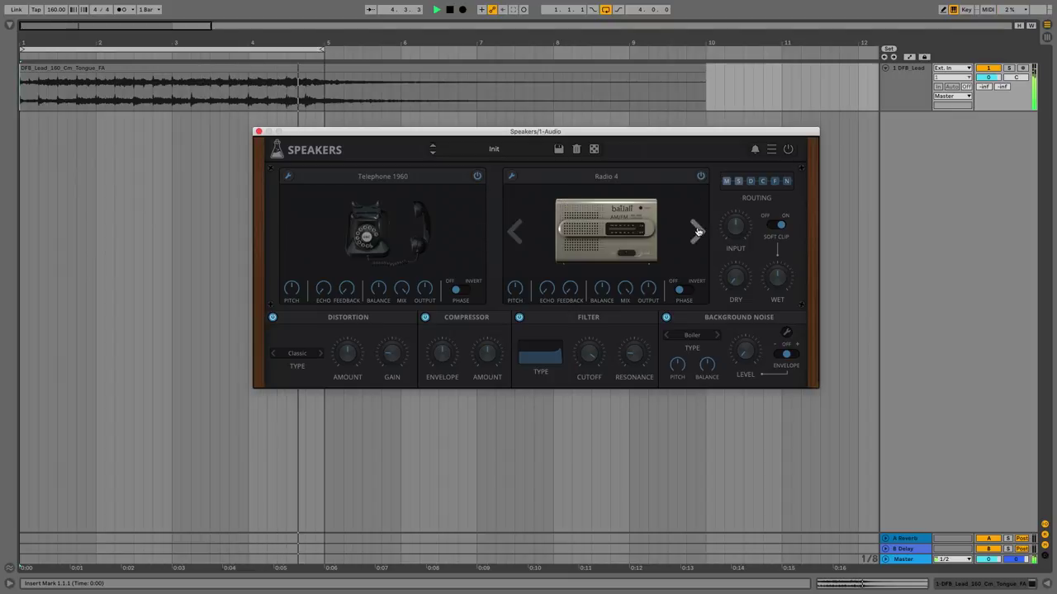
left_click(696, 231)
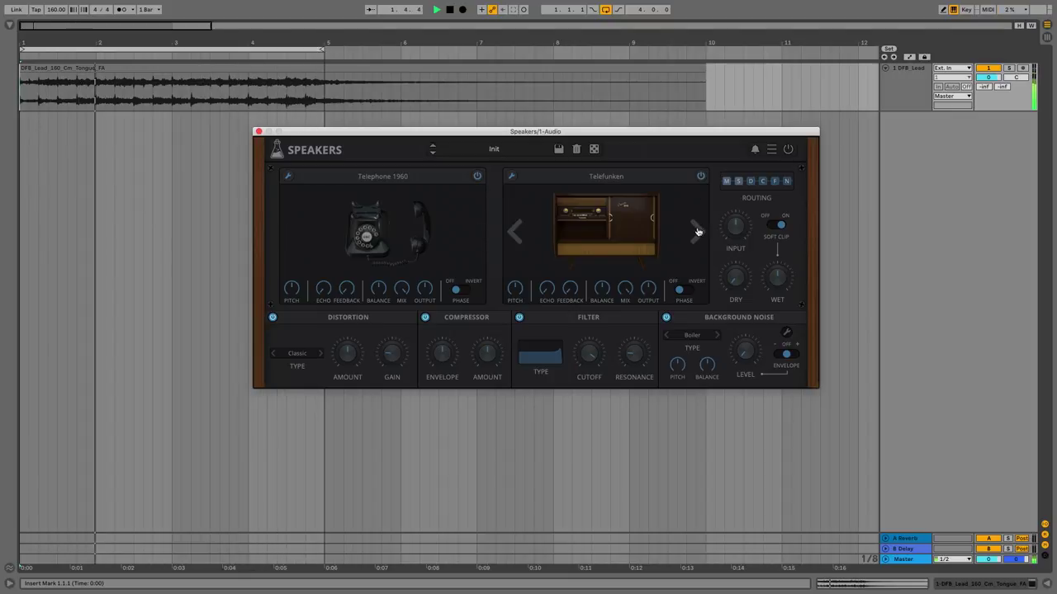
Sweep the filter cutoff, raise background noise level, and set noise type via Computer to Fan (low)
mouse_move(589, 353)
left_mouse_down()
mouse_move(585, 420)
mouse_move(593, 342)
left_mouse_up()
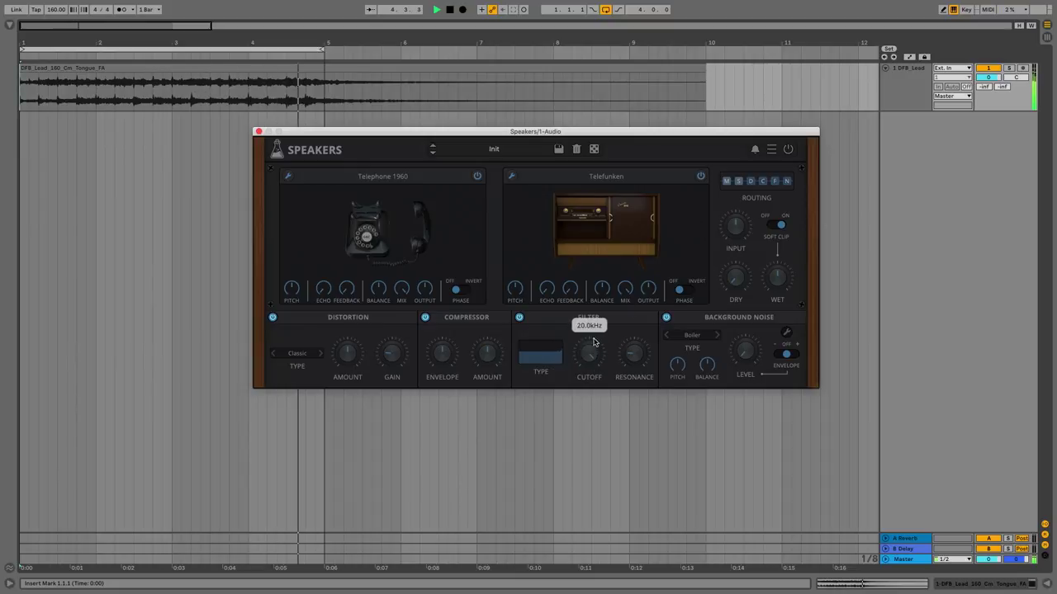
left_click_drag(745, 351, 745, 322)
mouse_move(717, 339)
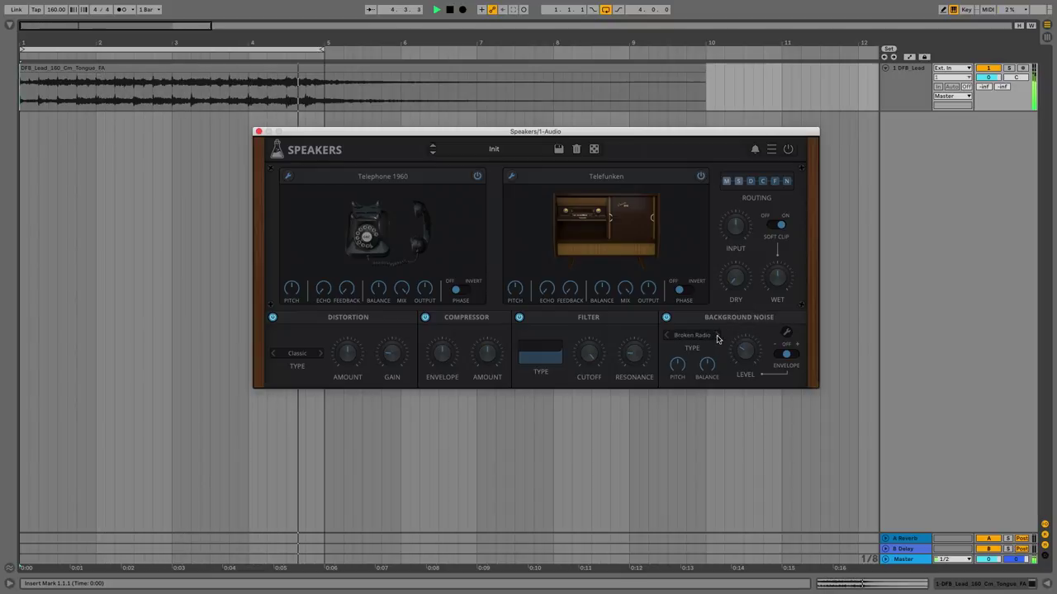
left_click(718, 336)
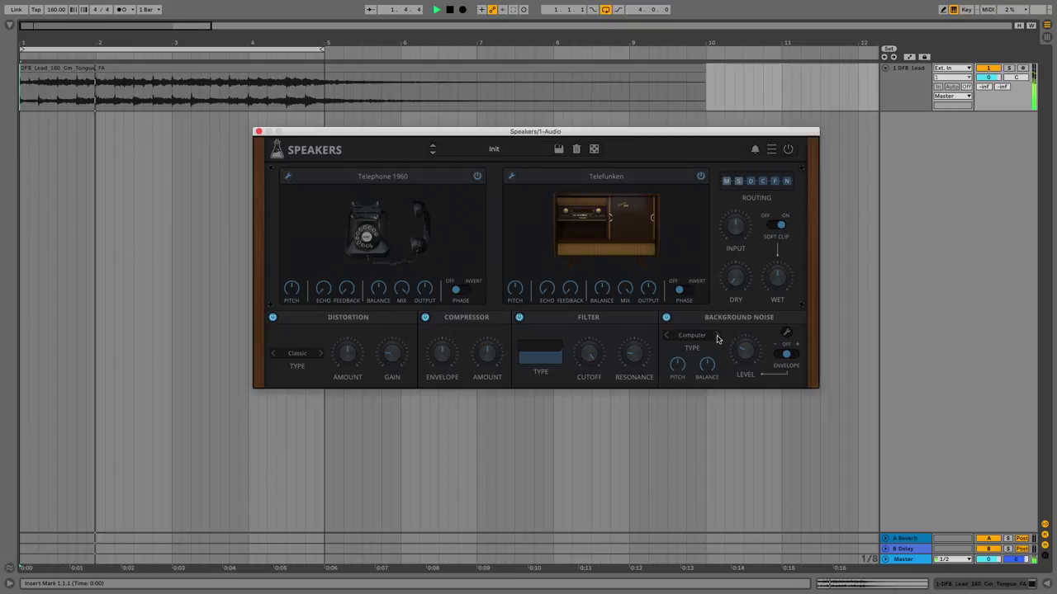
left_click(716, 337)
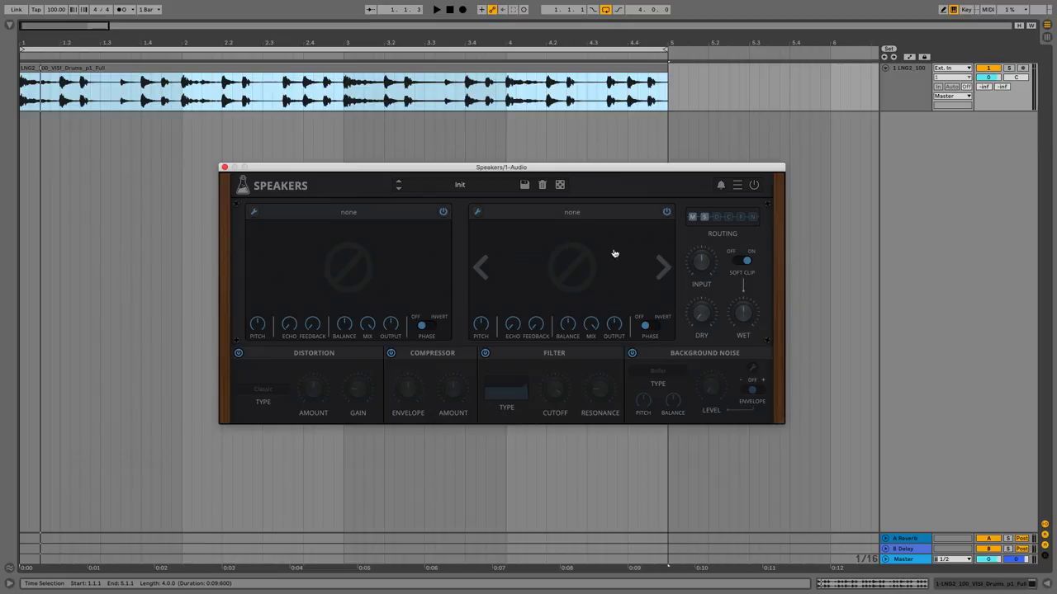
Check the signal routing overview, then start the drum loop with both Speakers slots empty
left_click(715, 221)
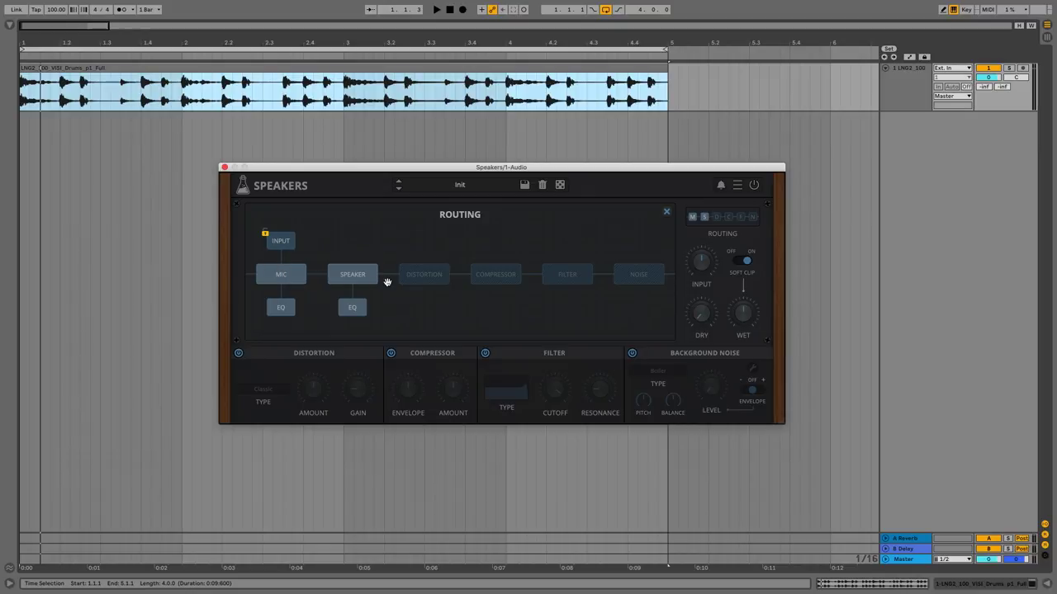
left_click(715, 223)
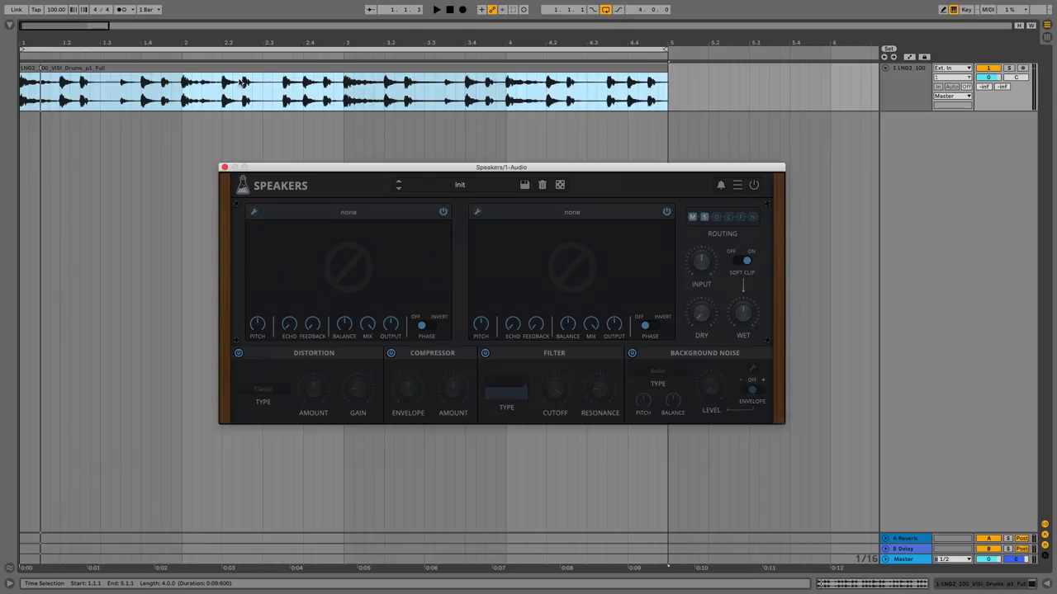
key("space")
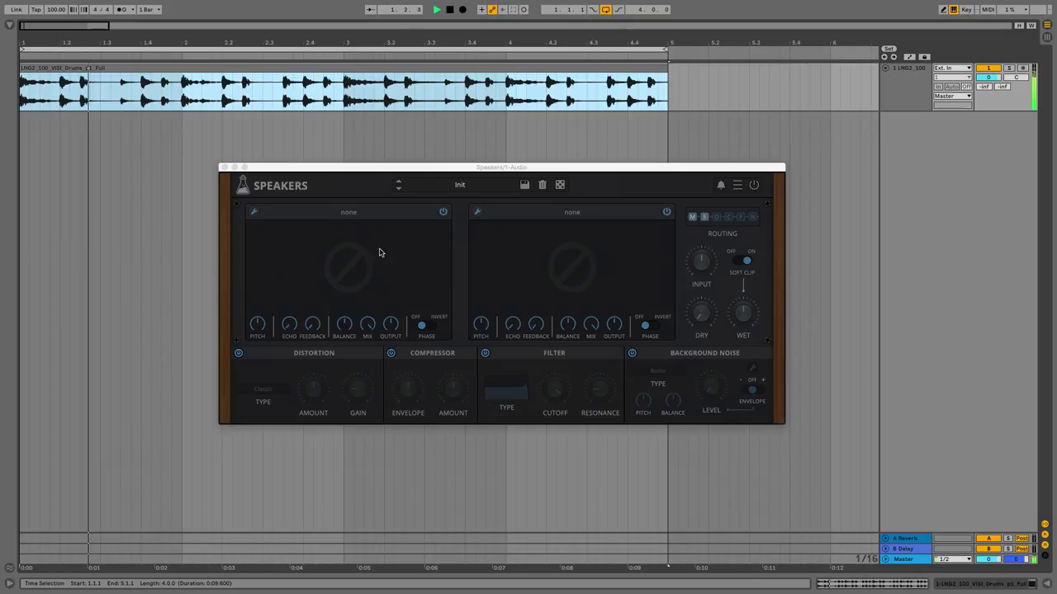
Load a microphone into the first slot, stepping from S-25 through SE and Toy Mic 1 to Toy Mic 2
left_click(437, 272)
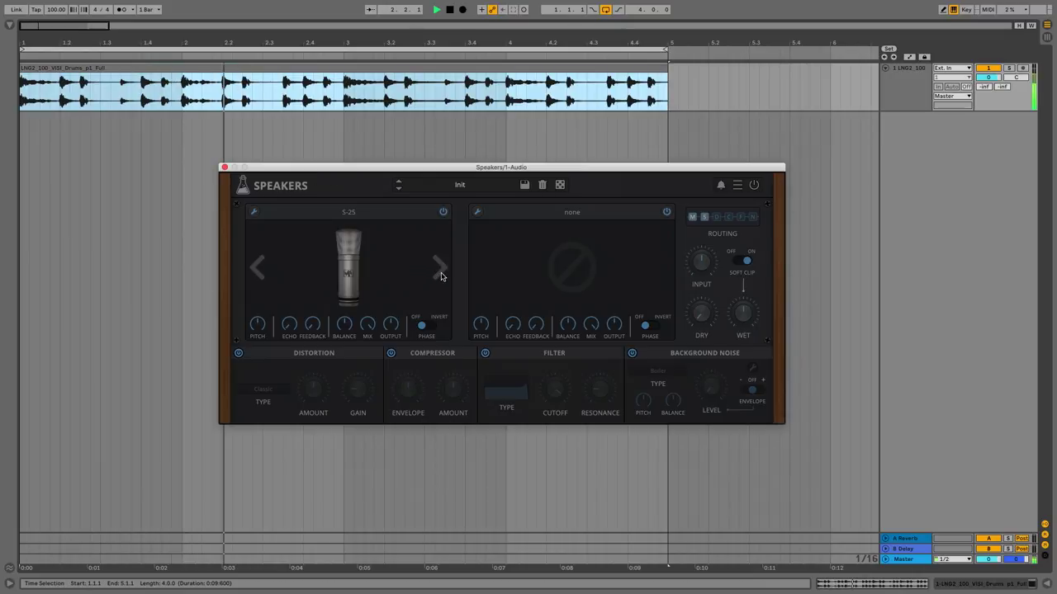
left_click(441, 276)
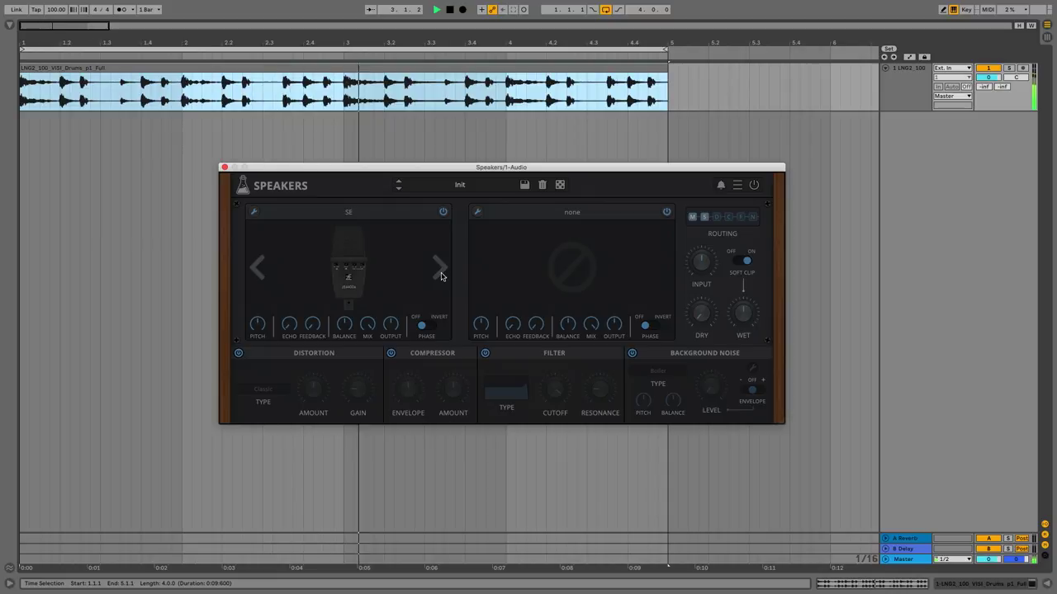
left_click(440, 275)
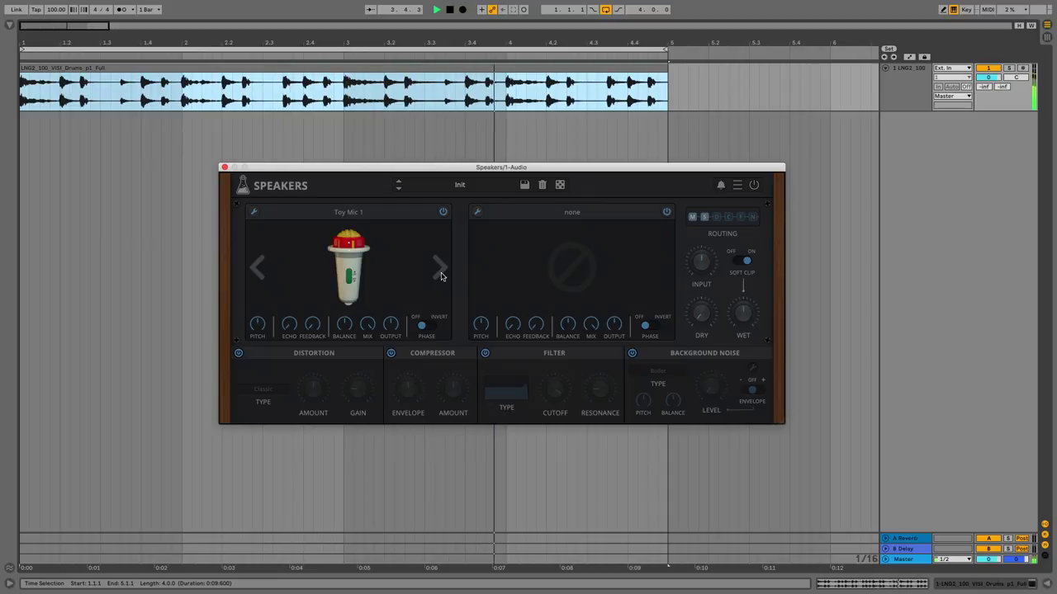
left_click(436, 273)
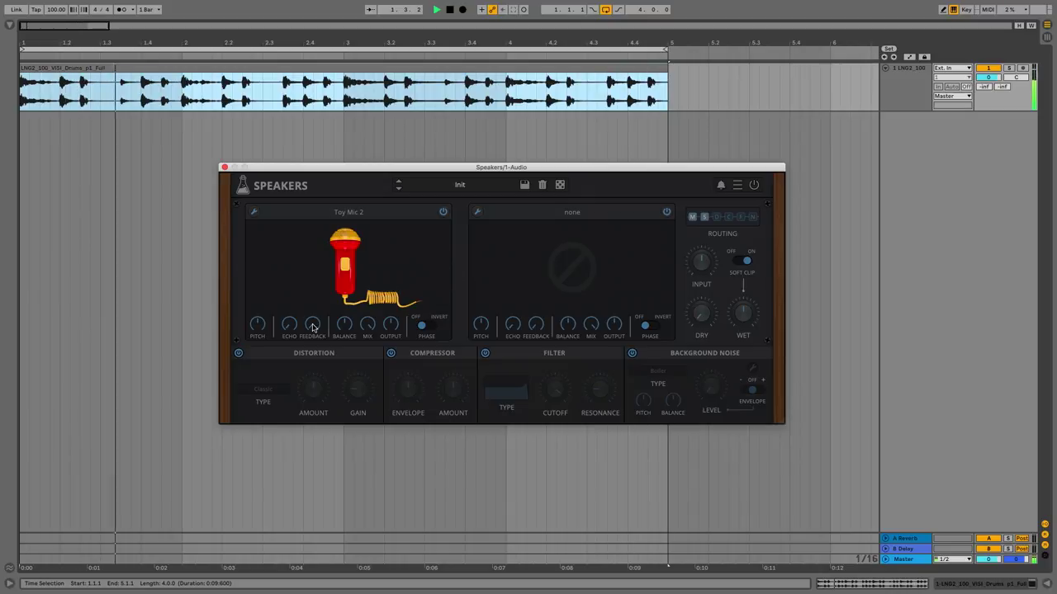
mouse_move(312, 325)
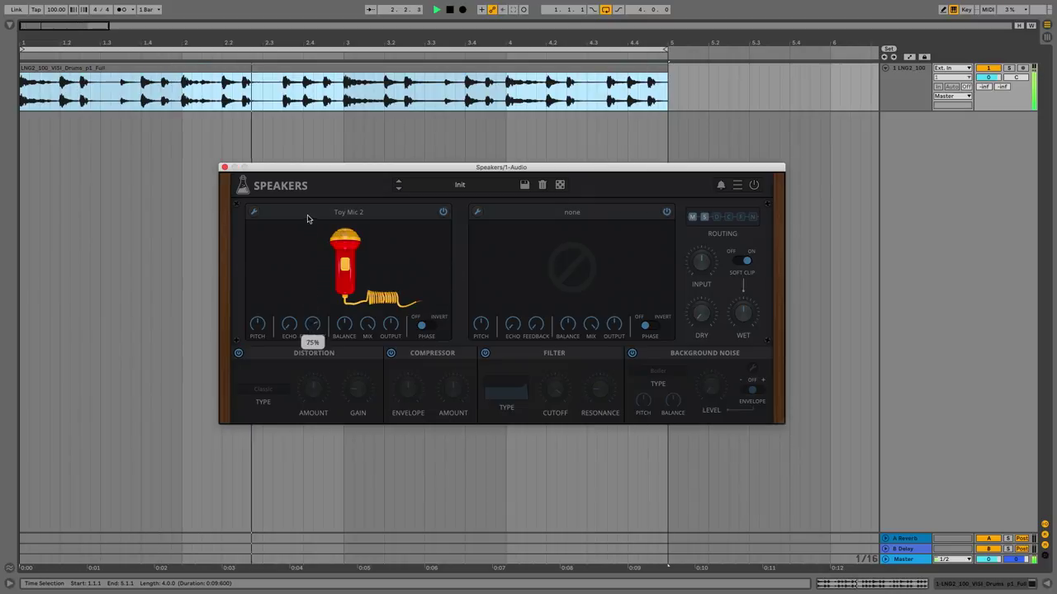
Adjust Toy Mic 2's mix and pitch, and set its feedback to 56%
left_click_drag(307, 213, 308, 210)
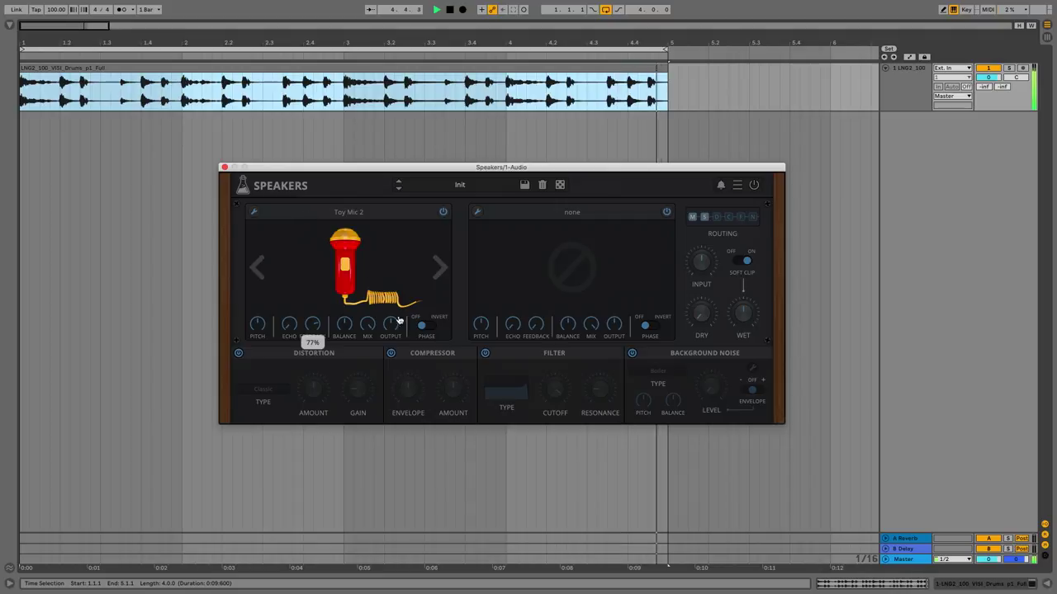
left_click_drag(368, 325, 360, 394)
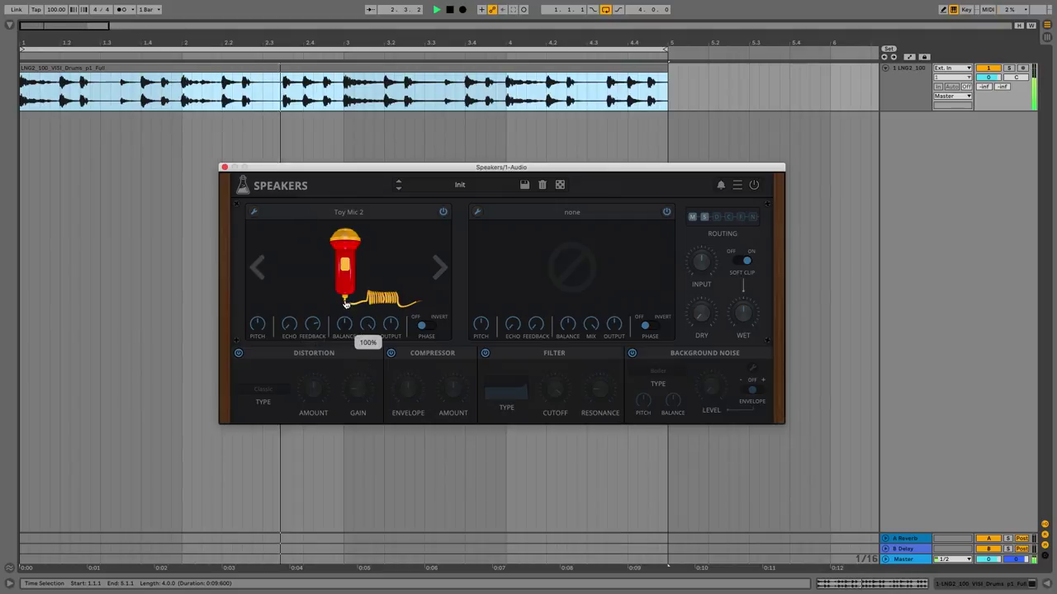
left_click_drag(255, 330, 261, 310)
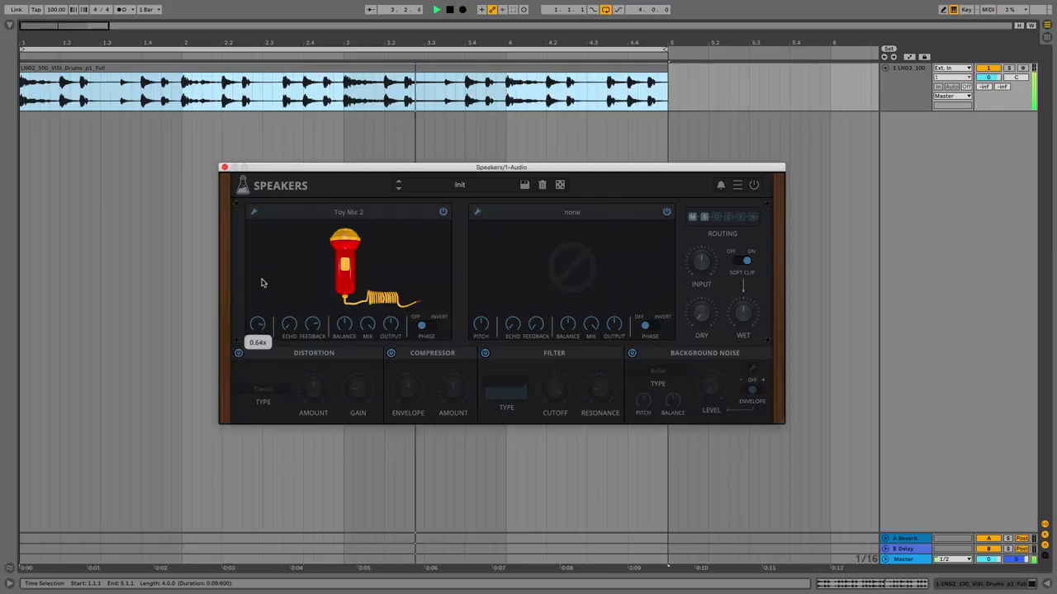
left_click_drag(263, 336, 263, 389)
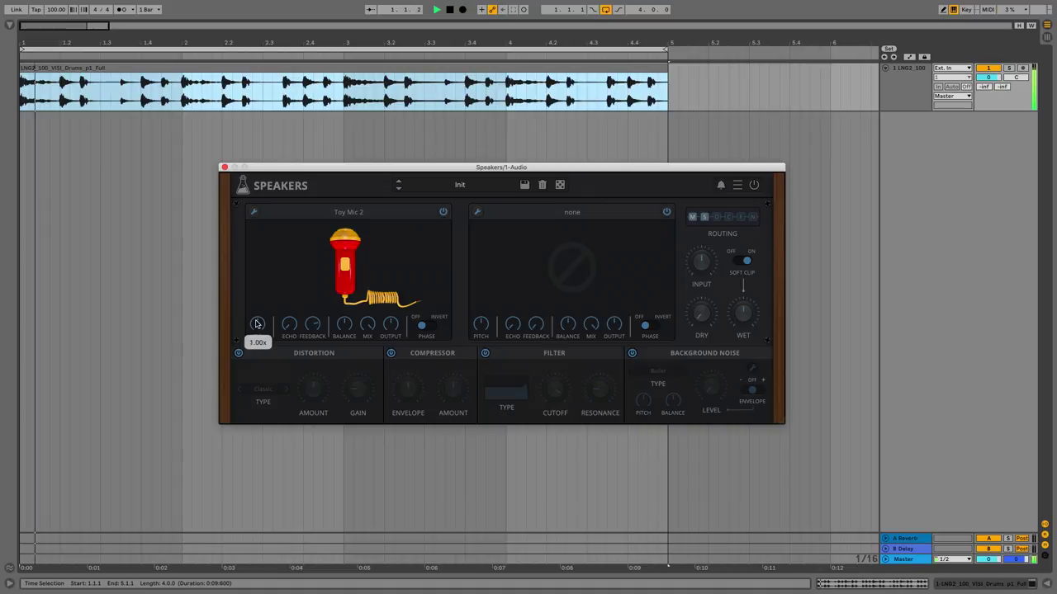
left_click_drag(312, 324, 312, 360)
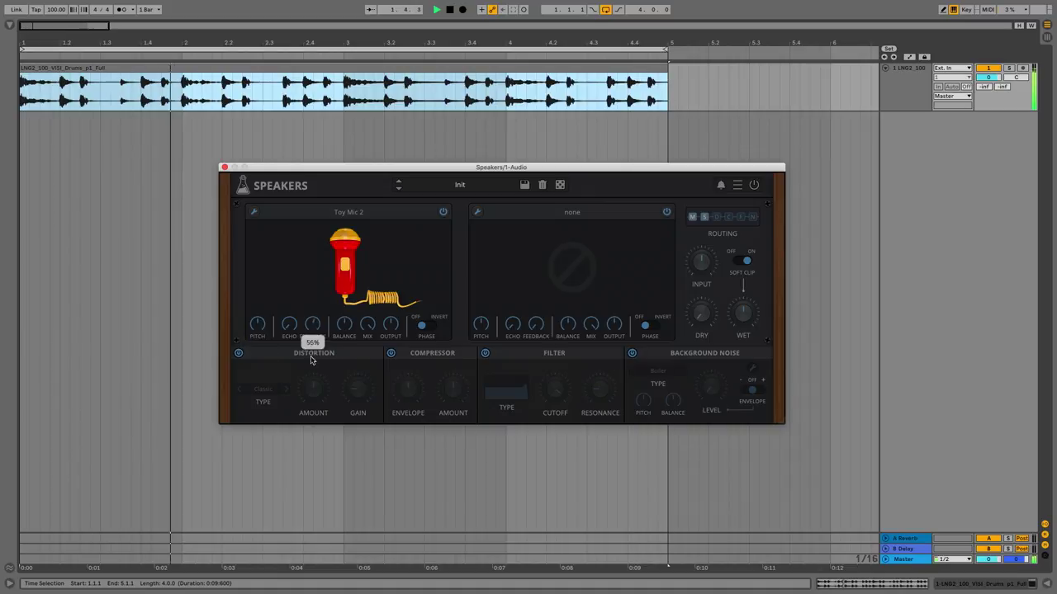
Load the second slot with the Davori amp and step it on to Meza
left_click(660, 269)
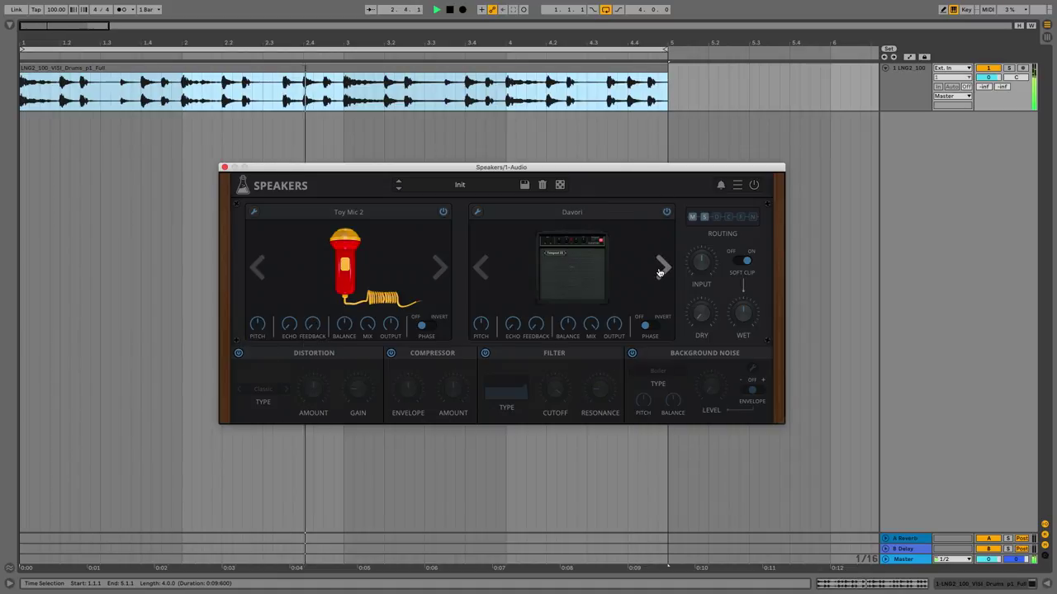
left_click(661, 269)
left_click(660, 270)
left_click(660, 269)
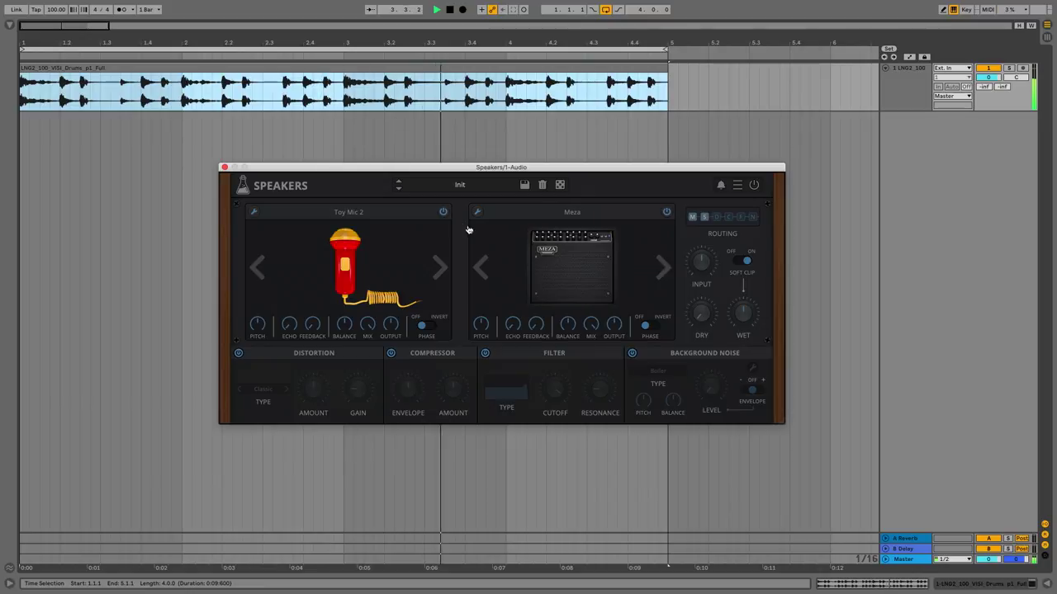
Clear the first slot to none and step the second through Twin, Boombox, Electronic Organ to Intercom
left_click(348, 212)
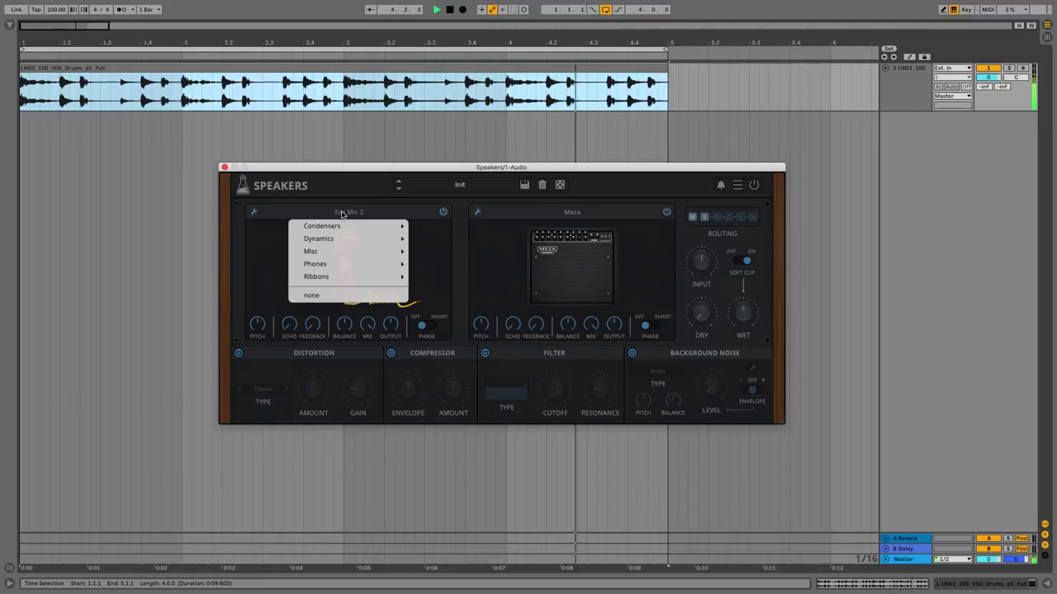
left_click(339, 296)
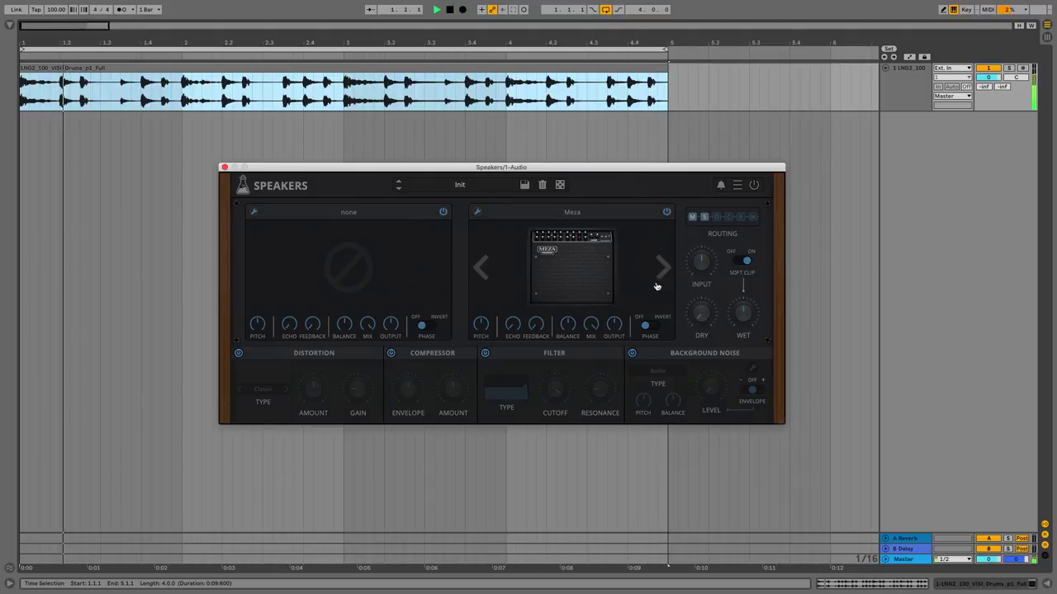
left_click(663, 269)
left_click(665, 269)
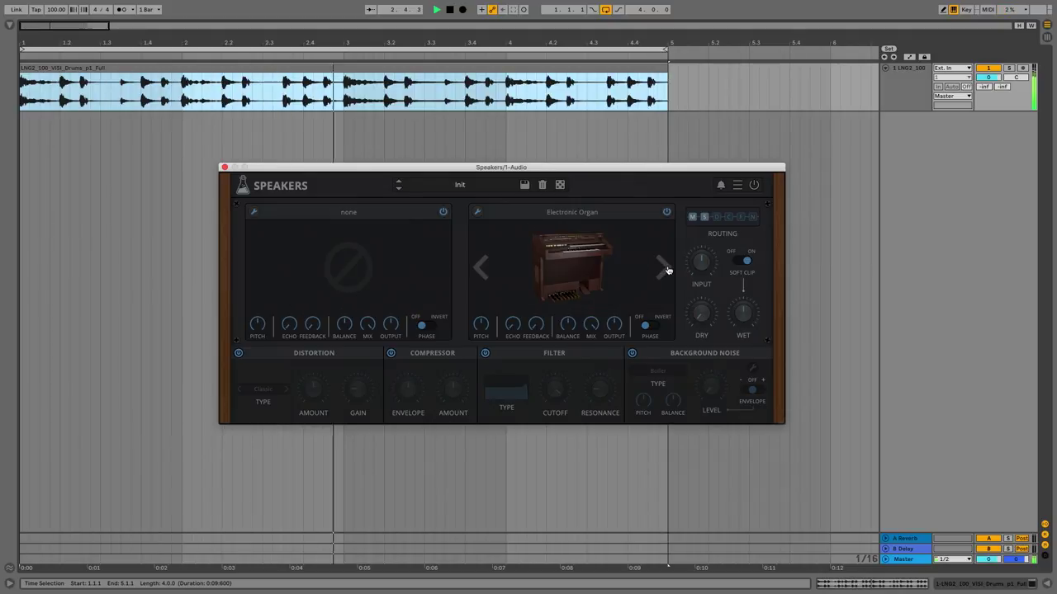
left_click(665, 269)
left_click(664, 270)
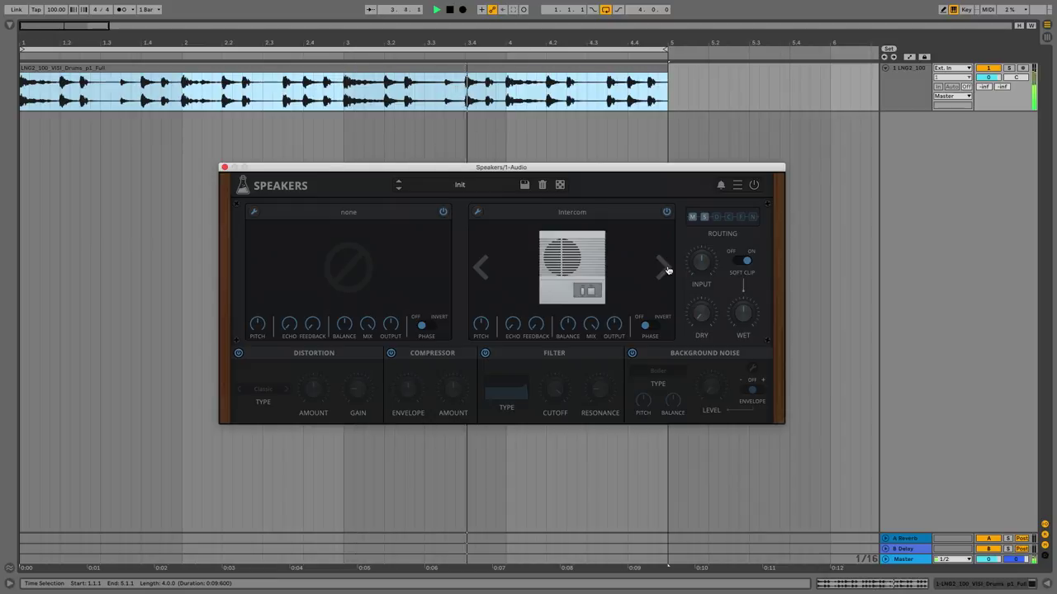
Advance the second slot past PA Horn, megaphone, Tape Player C1 and Earbuds to Tablet
left_click(664, 269)
left_click(664, 269)
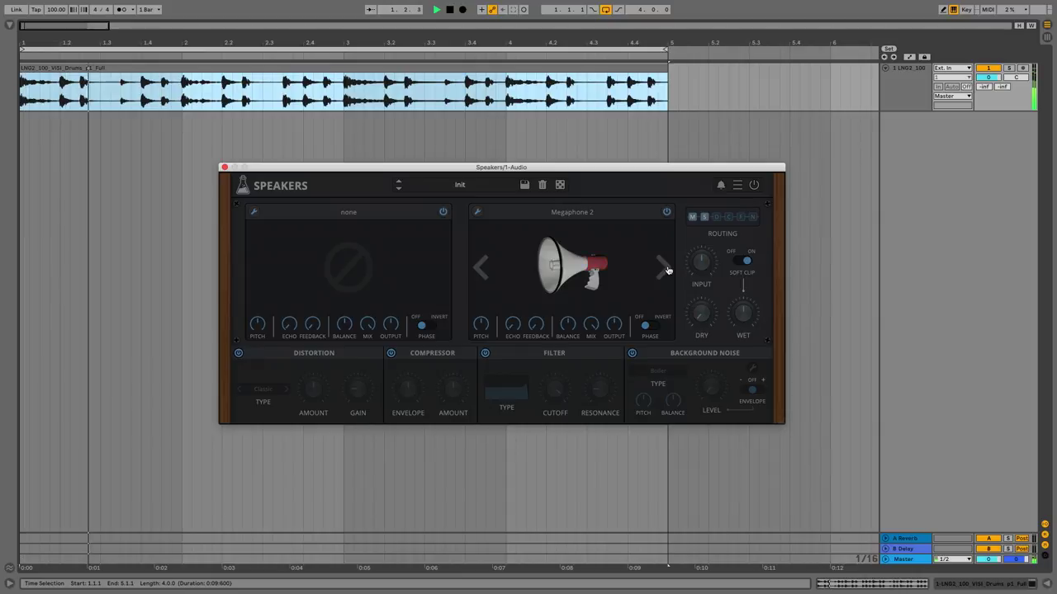
left_click(664, 269)
left_click(664, 269)
left_click(664, 270)
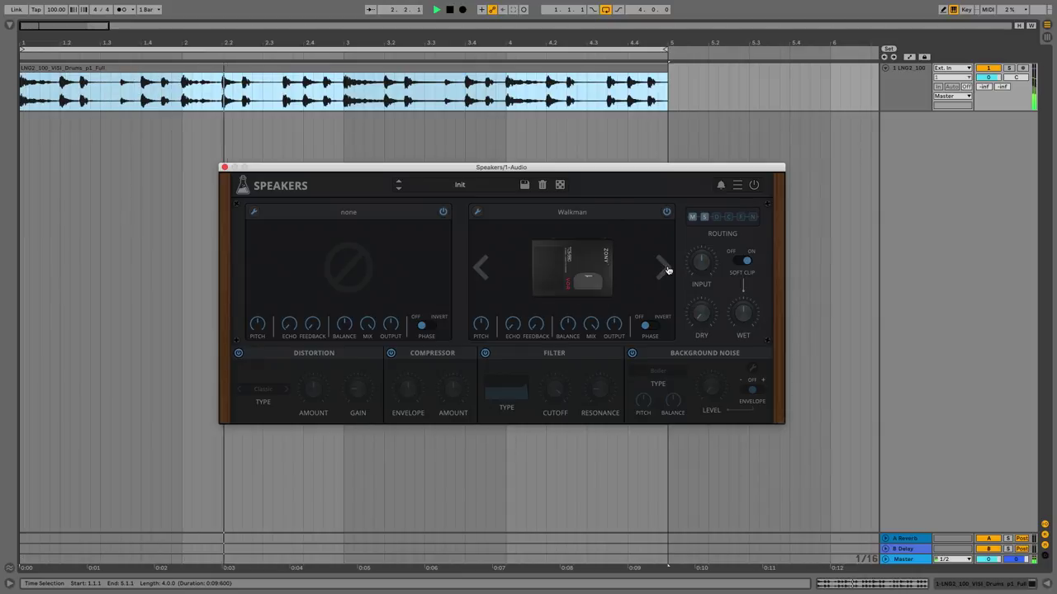
left_click(664, 269)
left_click(663, 269)
left_click(662, 269)
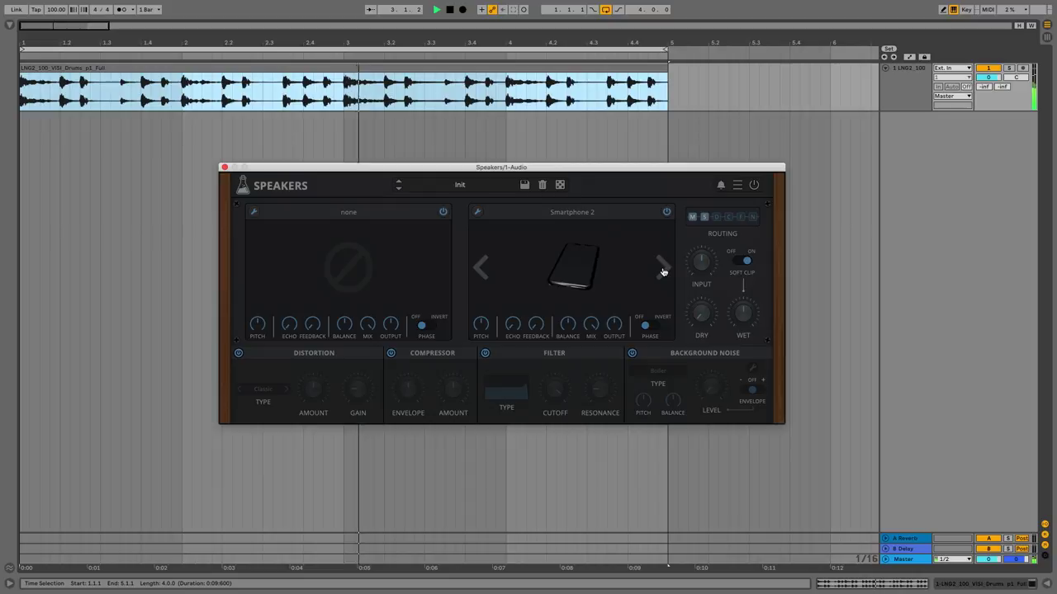
left_click(663, 269)
Raise the Tablet slot's feedback and lengthen its echo to 375ms
left_click_drag(536, 324, 529, 196)
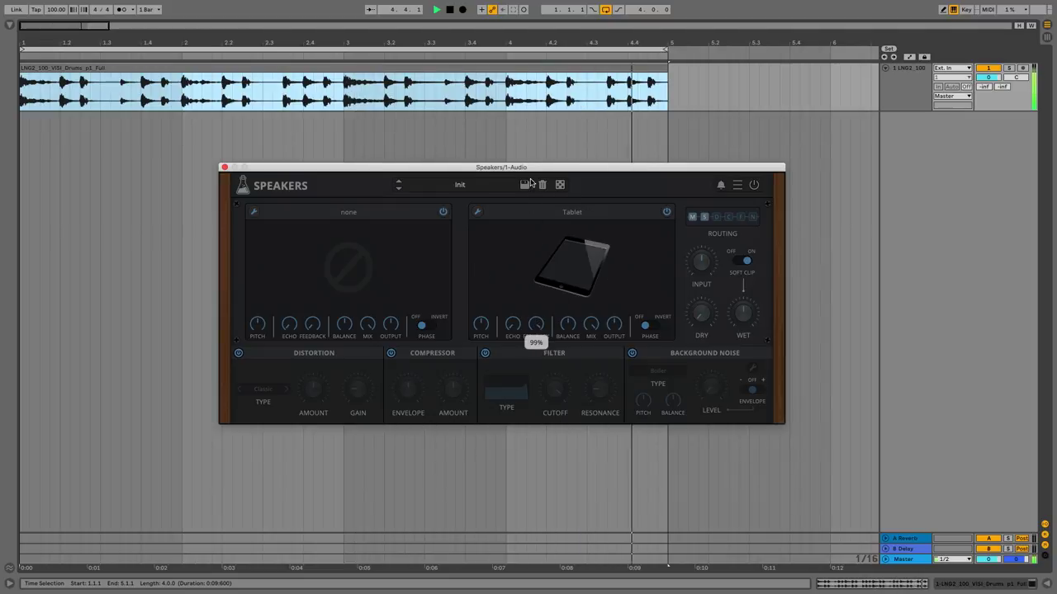
mouse_move(512, 309)
left_click_drag(512, 309, 506, 287)
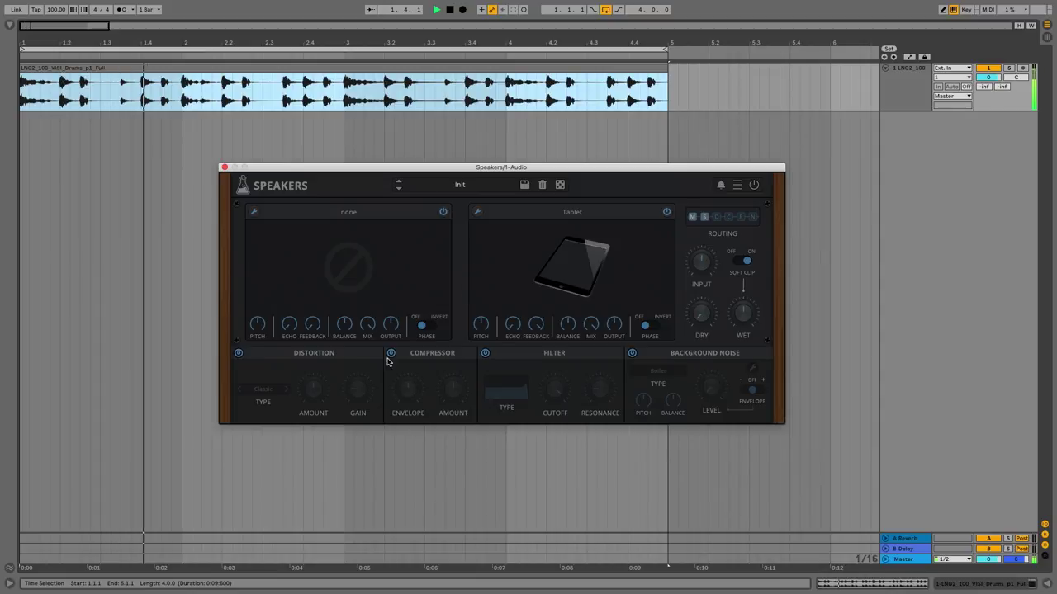
Switch the Distortion module on and back off, then bring up the Factory preset categories
left_click(239, 354)
mouse_move(315, 391)
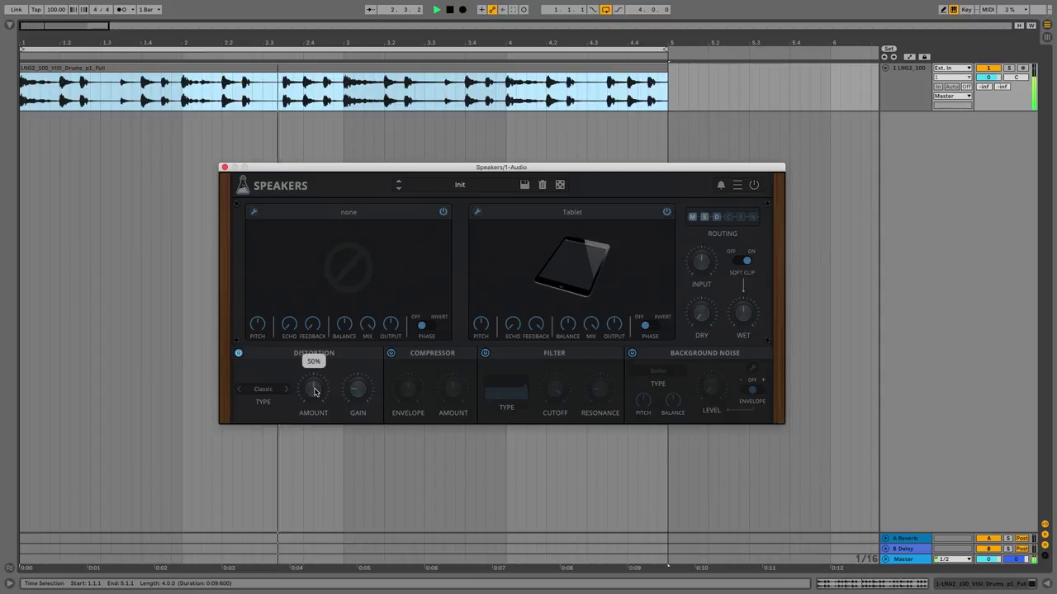
mouse_move(358, 347)
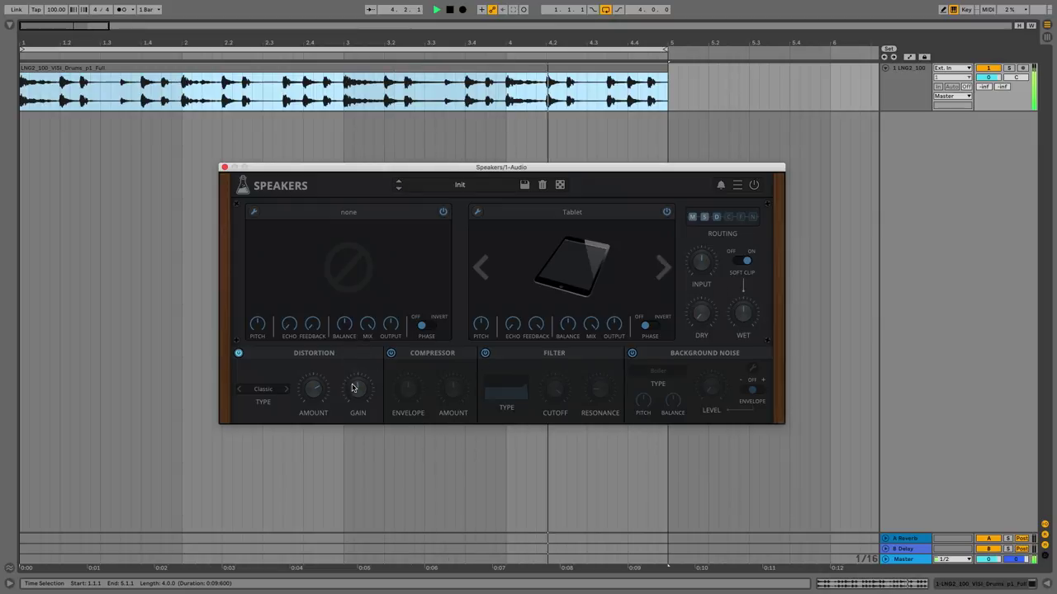
left_click(238, 354)
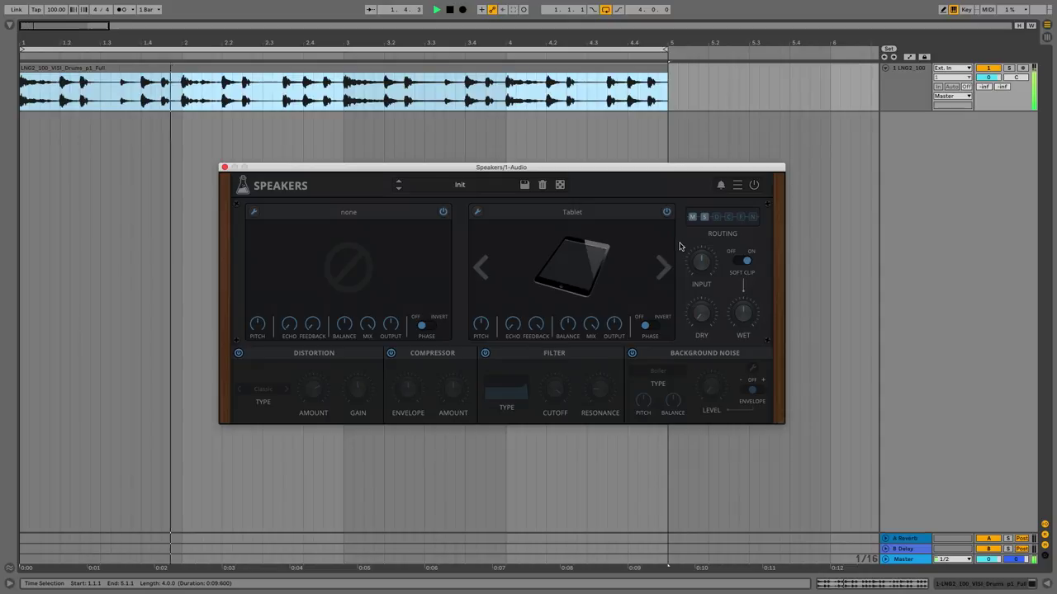
left_click(430, 187)
Load the Medium Speaker preset in AudioThing Speakers
mouse_move(436, 198)
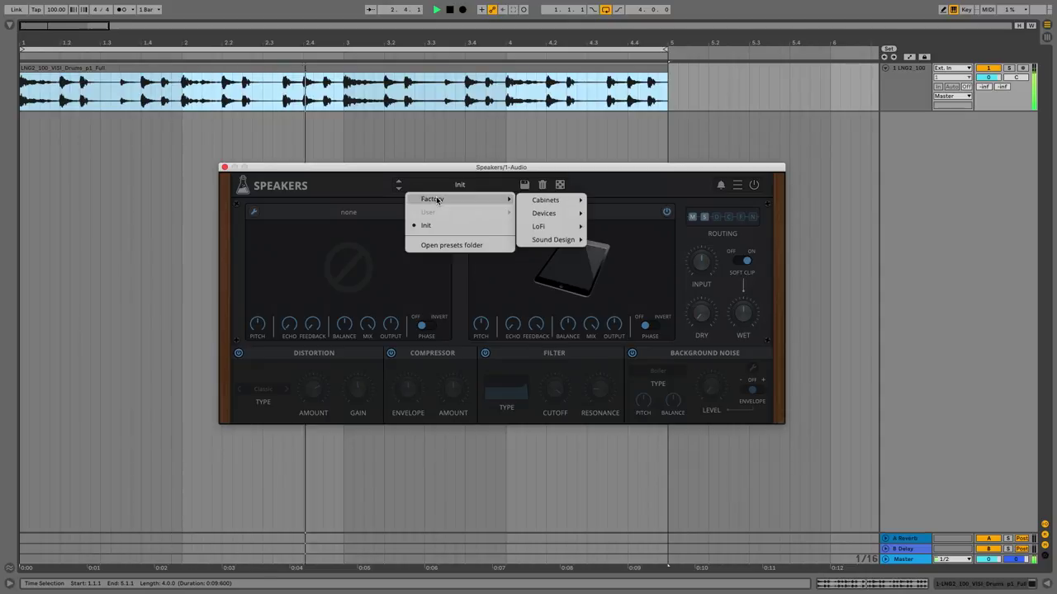
mouse_move(580, 206)
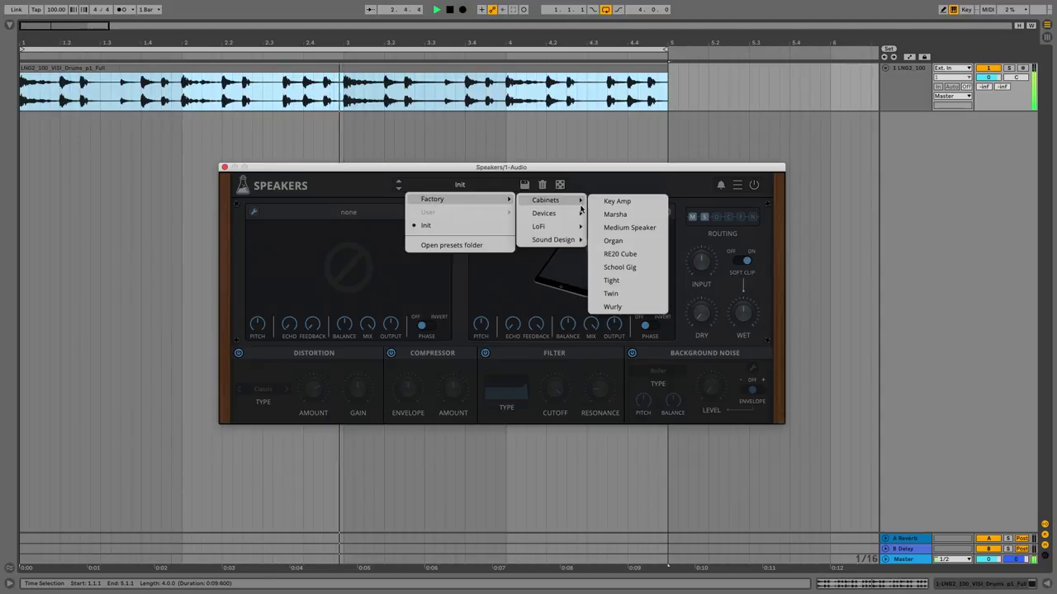
left_click(623, 228)
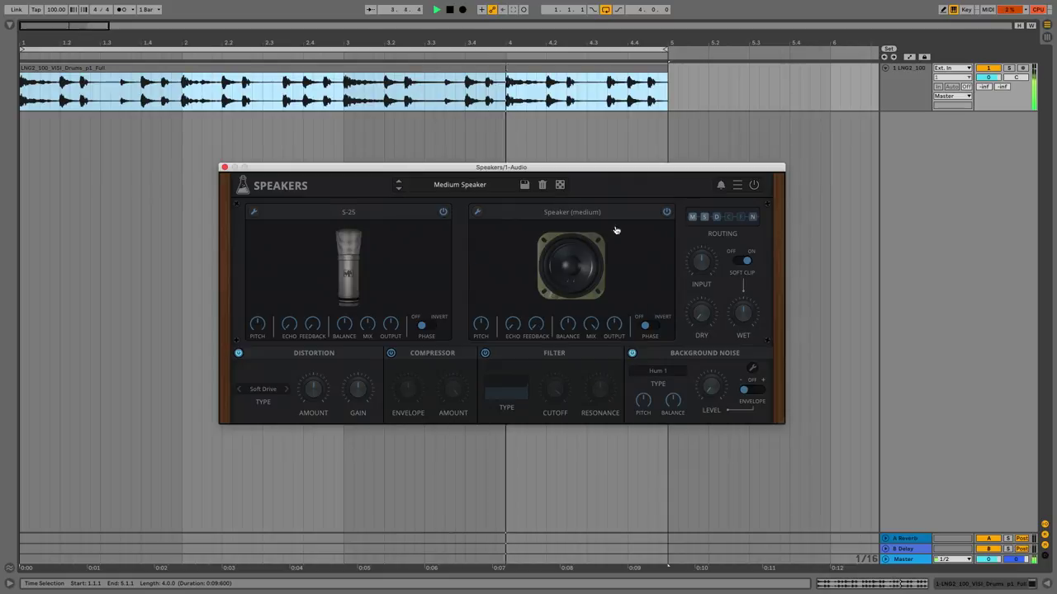
Step through the RE20 Cube, School Gig, Tight, Twin, Wurly and Bad Radio presets, then list the LoFi presets
left_click(399, 191)
left_click(399, 191)
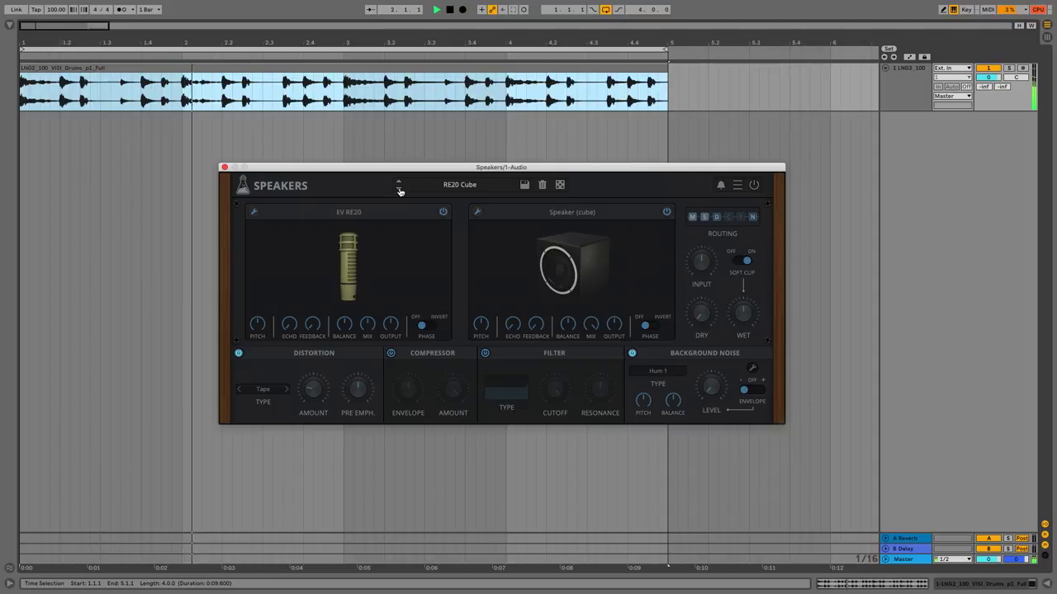
left_click(399, 190)
left_click(400, 191)
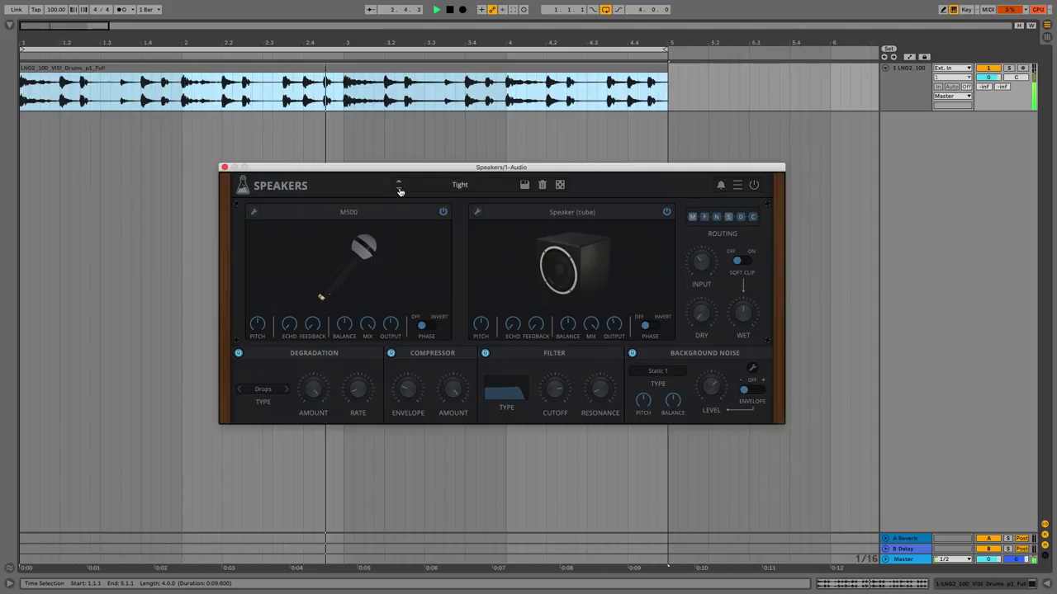
left_click(400, 191)
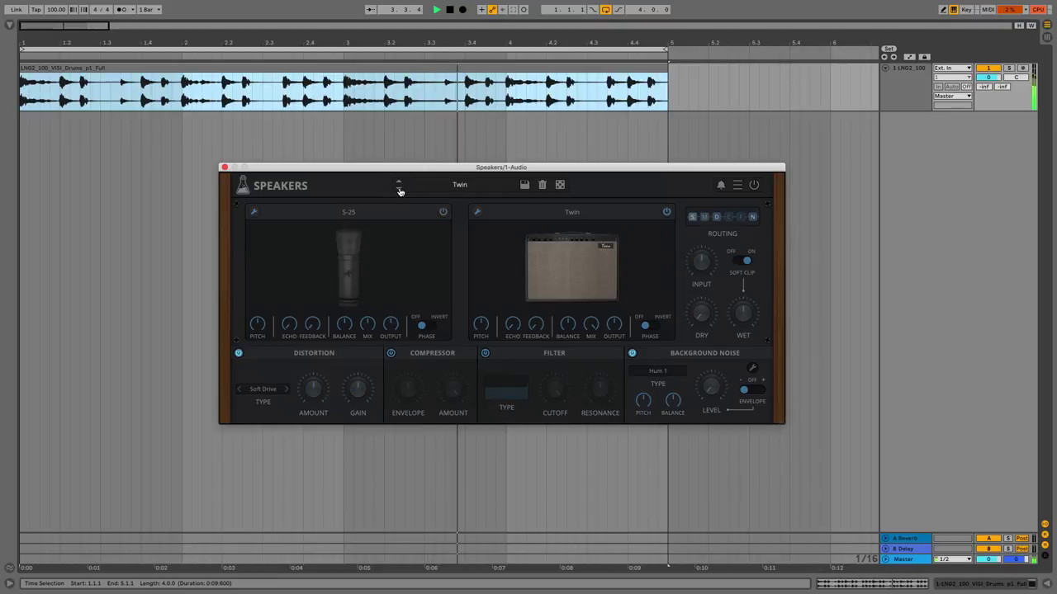
left_click(400, 190)
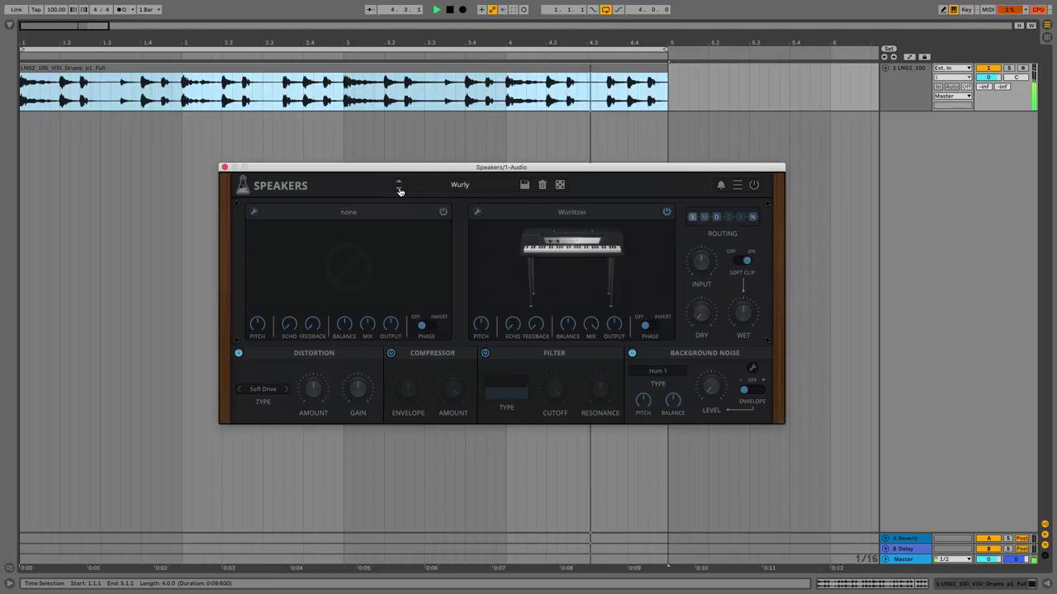
left_click(400, 191)
left_click(453, 185)
mouse_move(446, 199)
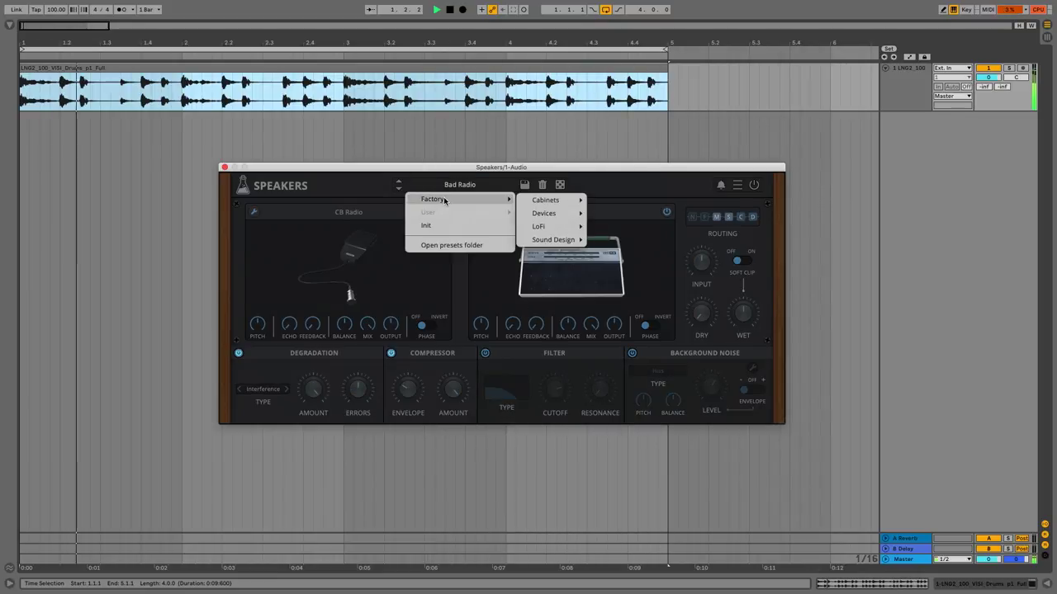
Load the LoFi Broken Transmission preset, set the background noise to Rain 1, and enable its envelope
mouse_move(545, 226)
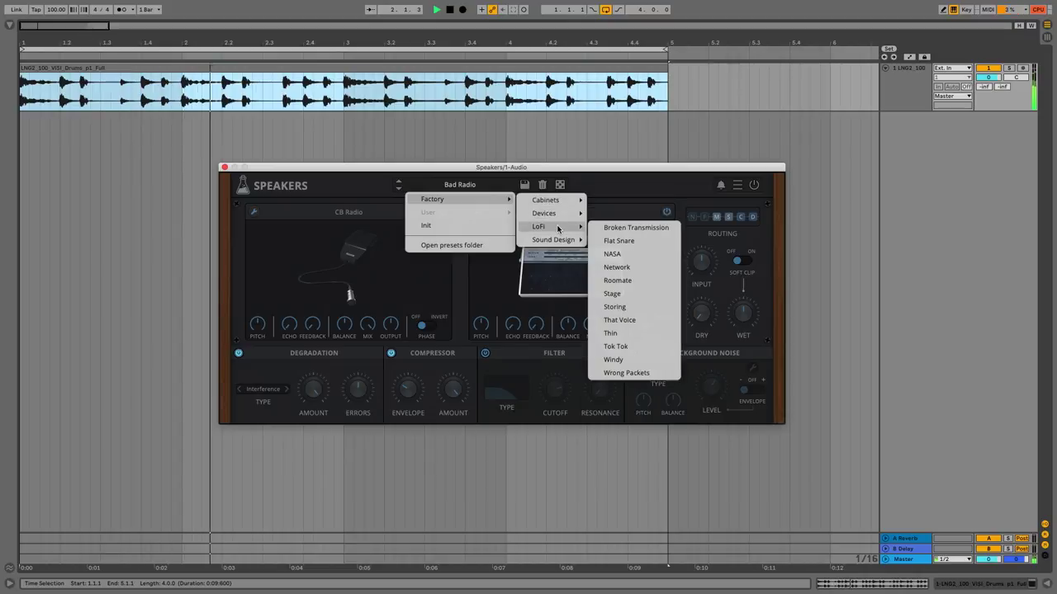
left_click(612, 229)
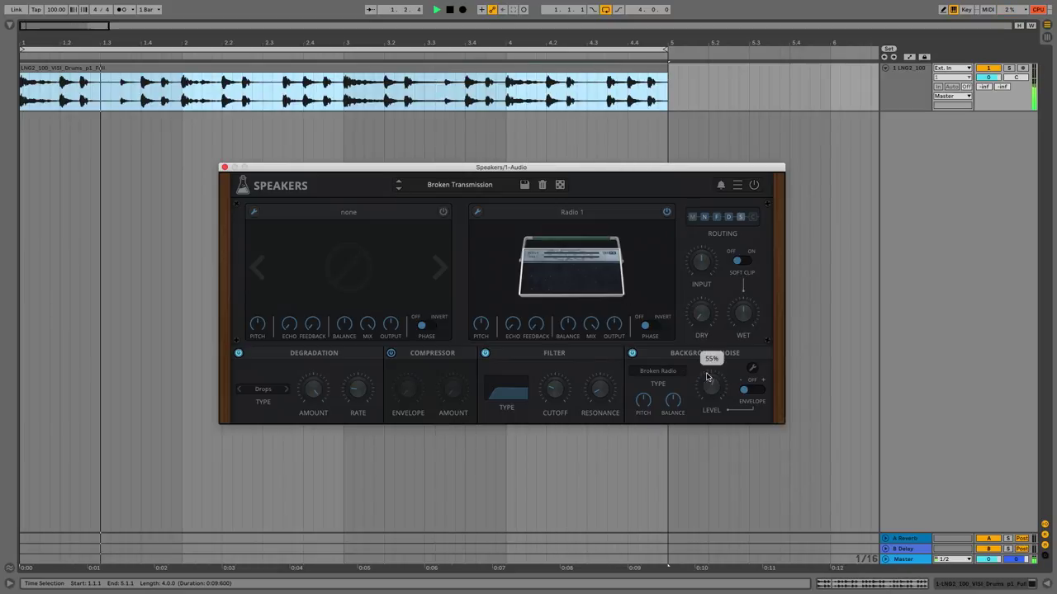
left_click(660, 371)
mouse_move(668, 406)
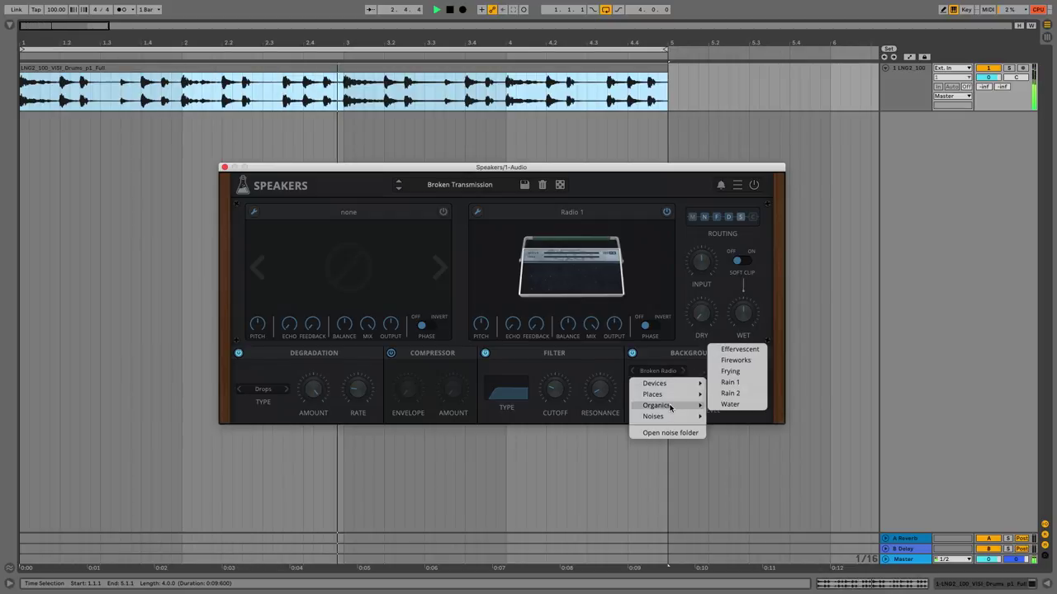
left_click(728, 383)
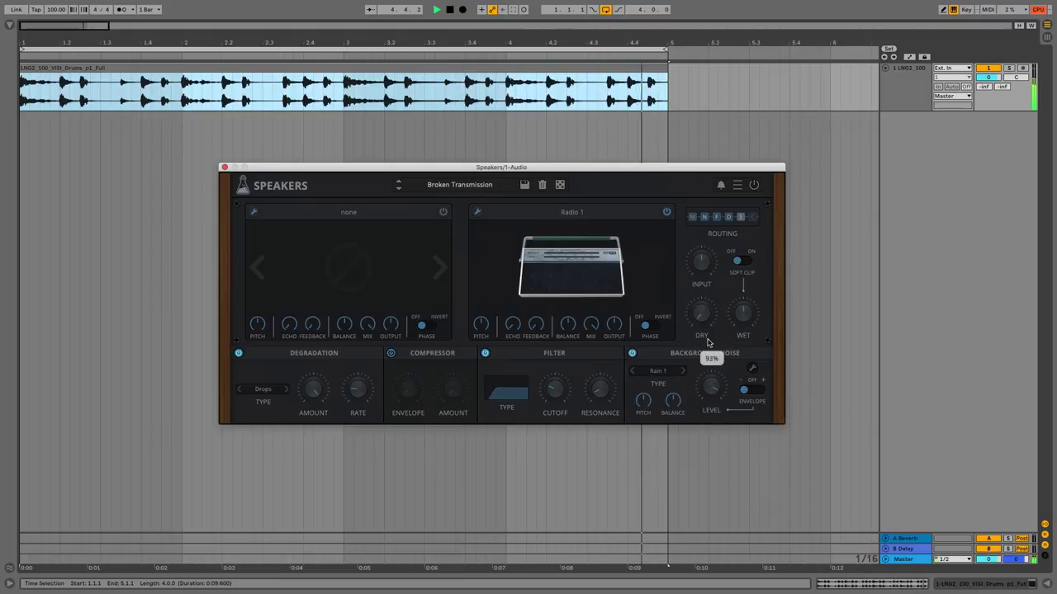
left_click(744, 390)
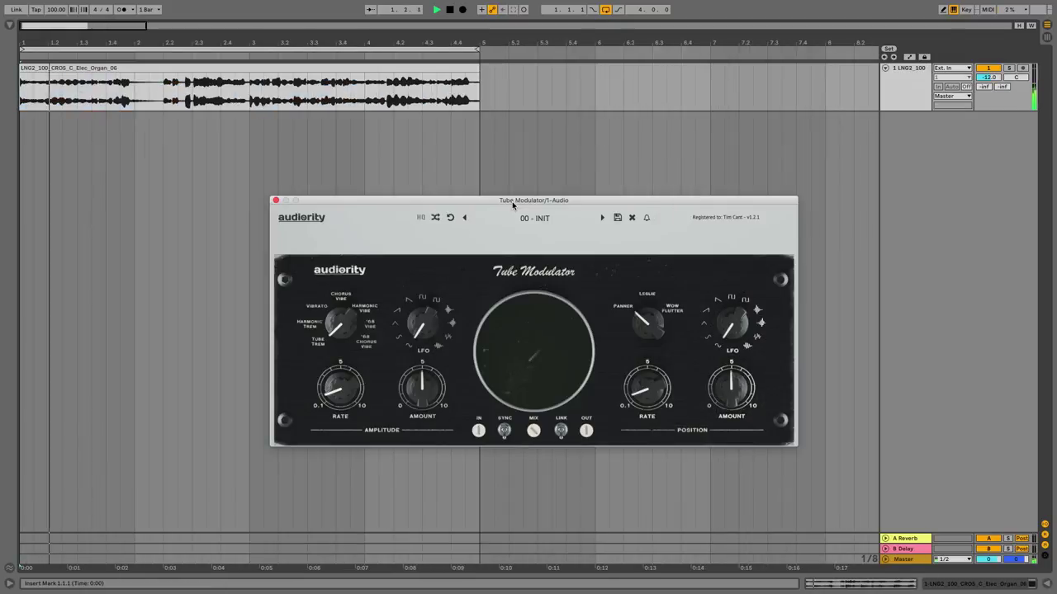
Raise Tube Modulator's amplitude amount to 93% with the rate near centre, and reset then lower the position amount
left_click_drag(732, 391, 733, 363)
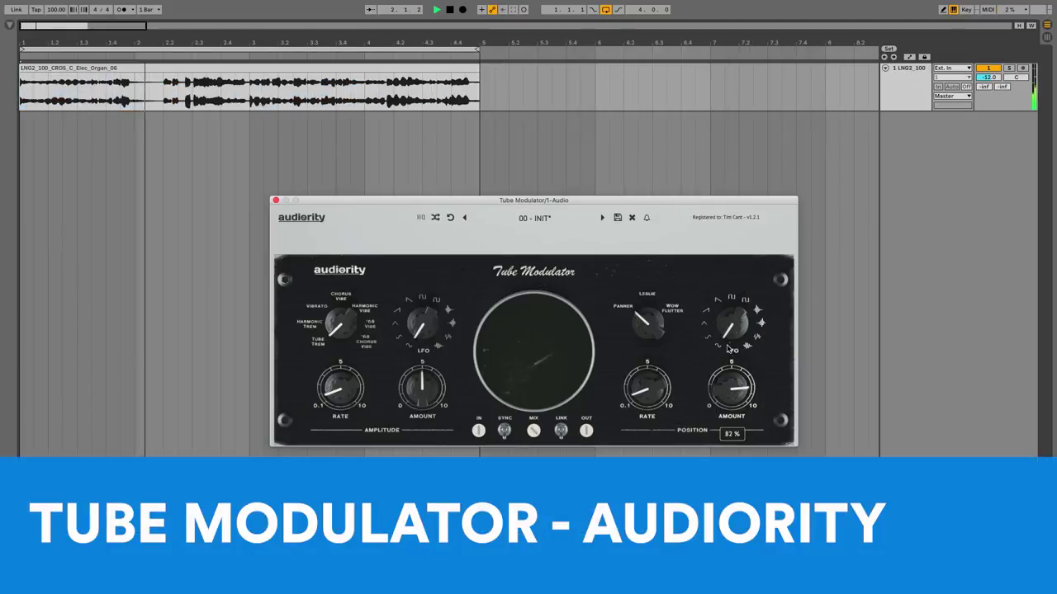
left_click_drag(647, 386, 651, 334)
left_click_drag(419, 382, 426, 357)
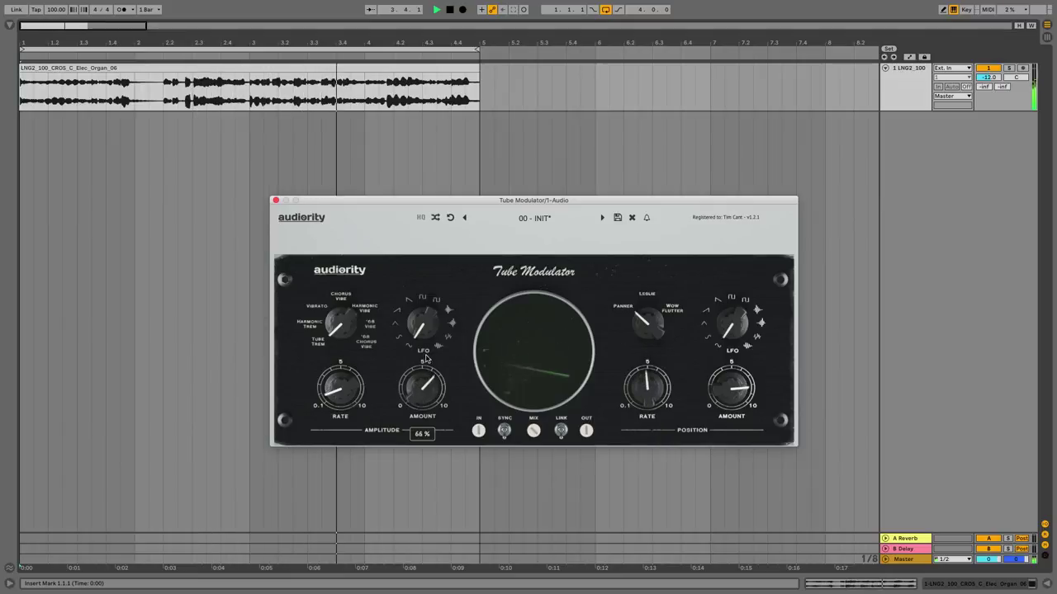
left_click_drag(339, 386, 344, 355)
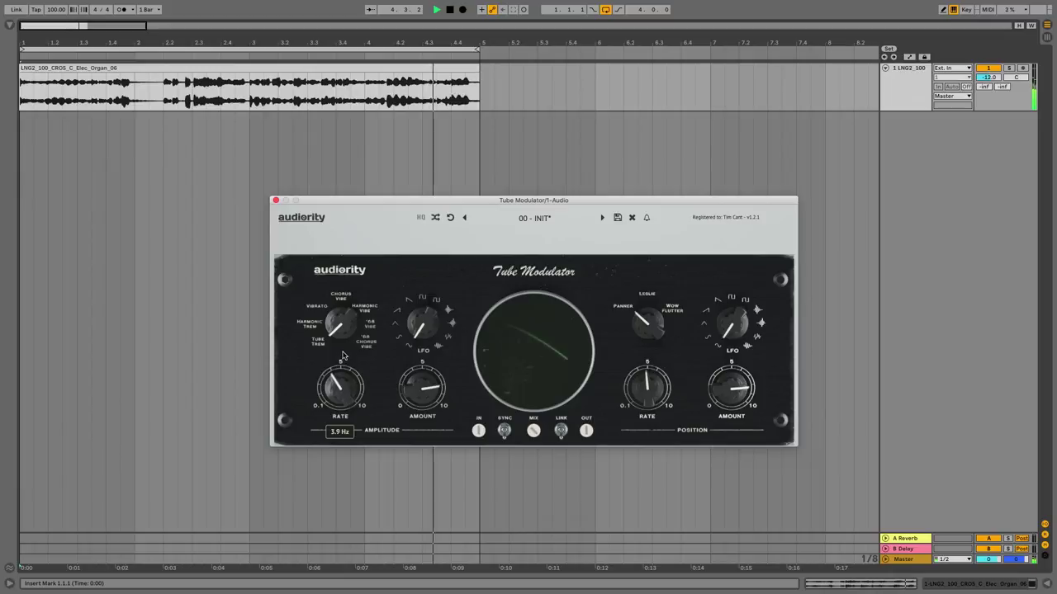
double_click(706, 394)
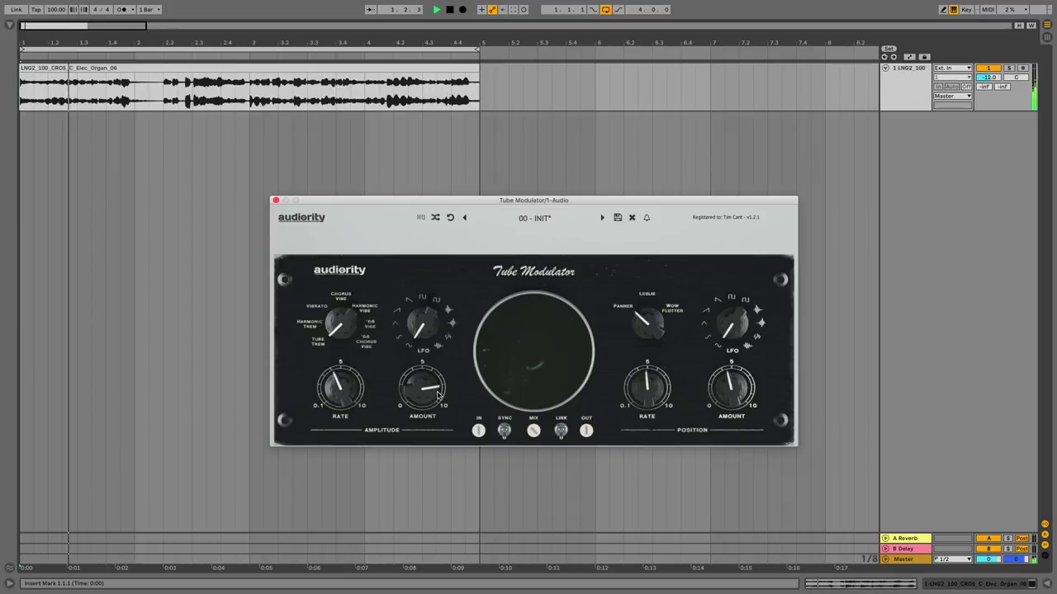
left_click_drag(419, 388, 421, 378)
left_click_drag(338, 387, 341, 376)
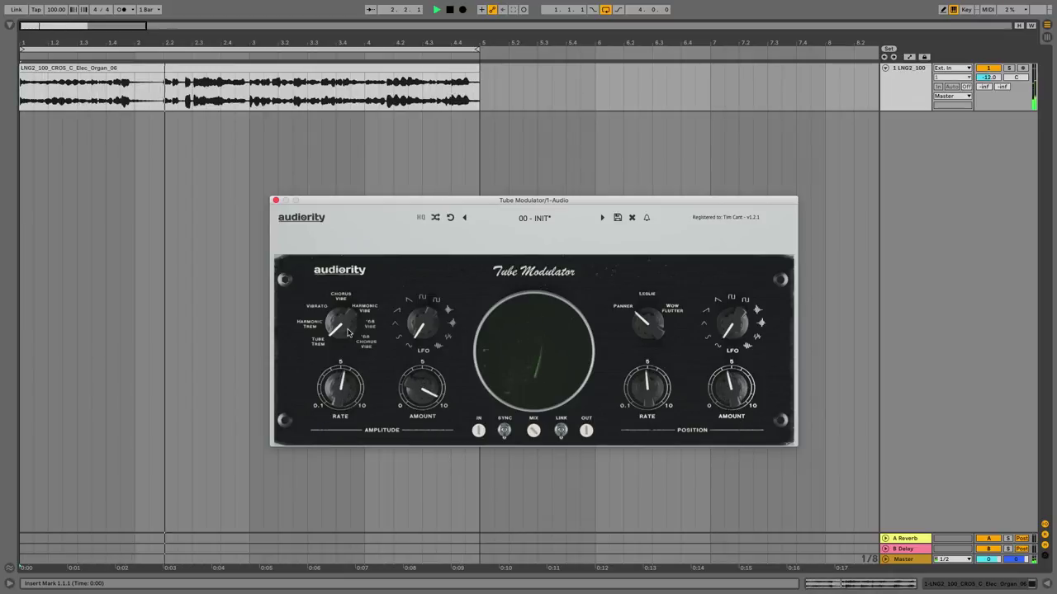
left_click_drag(758, 386, 758, 417)
Cycle the amplitude mode through Harmonic Trem, Chorus Vibe and Harmonic Vibe toward '68 Chorus Vibe
left_click_drag(335, 322, 334, 311)
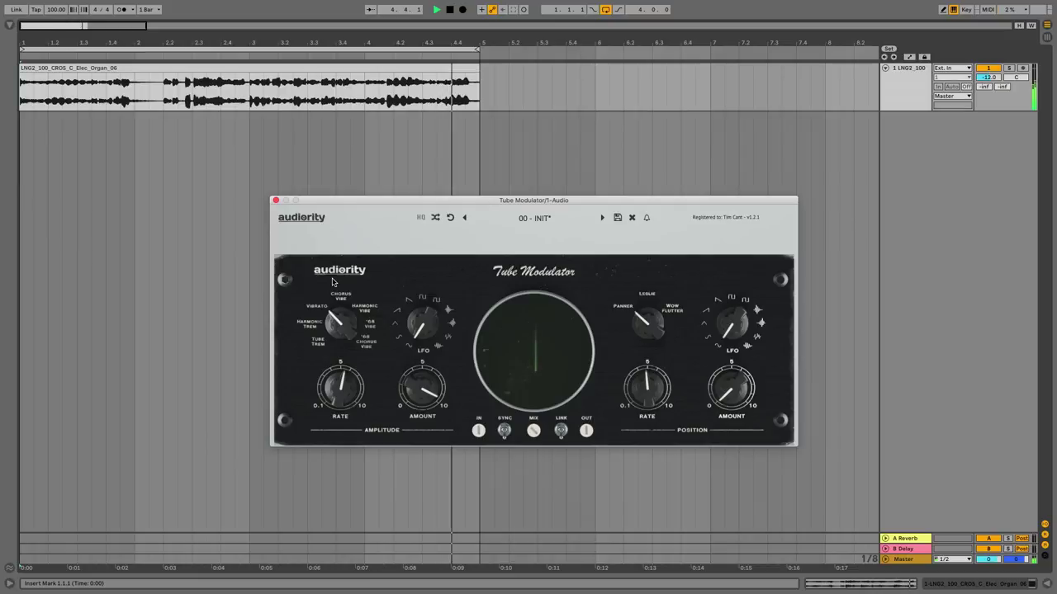
left_click_drag(332, 282, 332, 262)
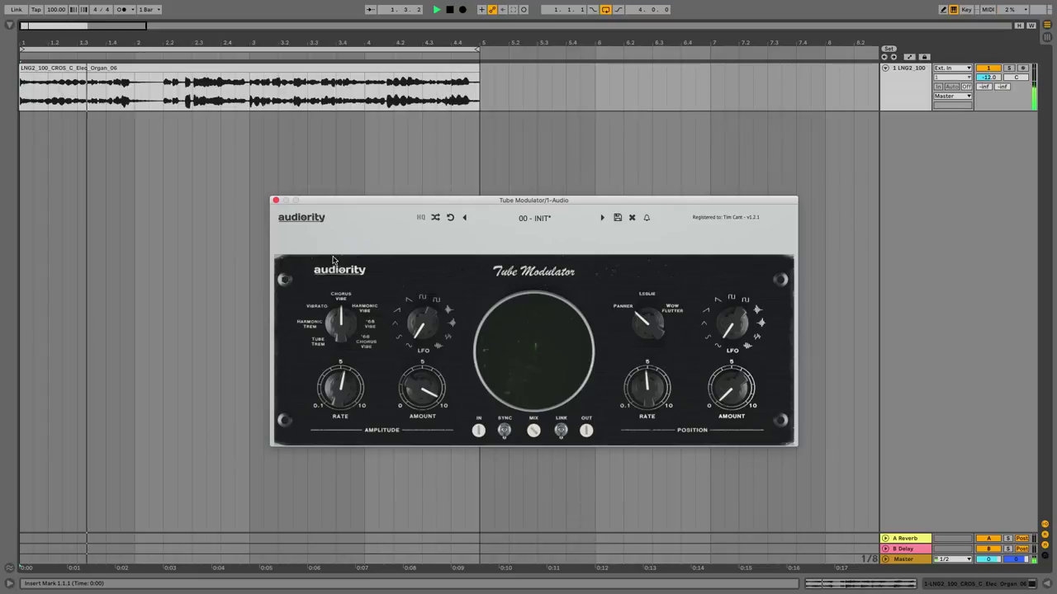
left_click_drag(332, 262, 334, 242)
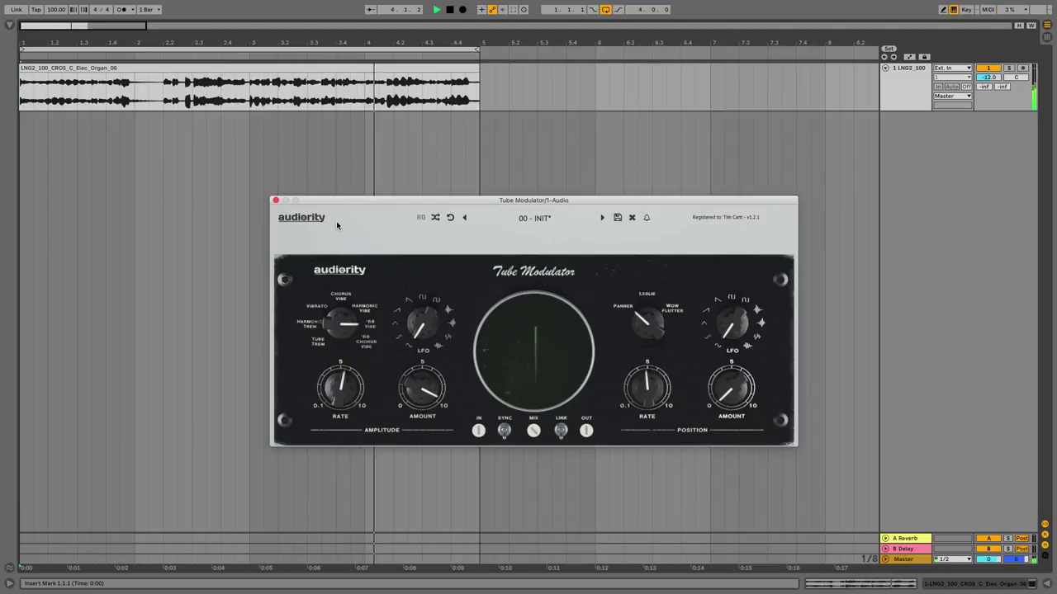
left_click_drag(336, 223, 339, 206)
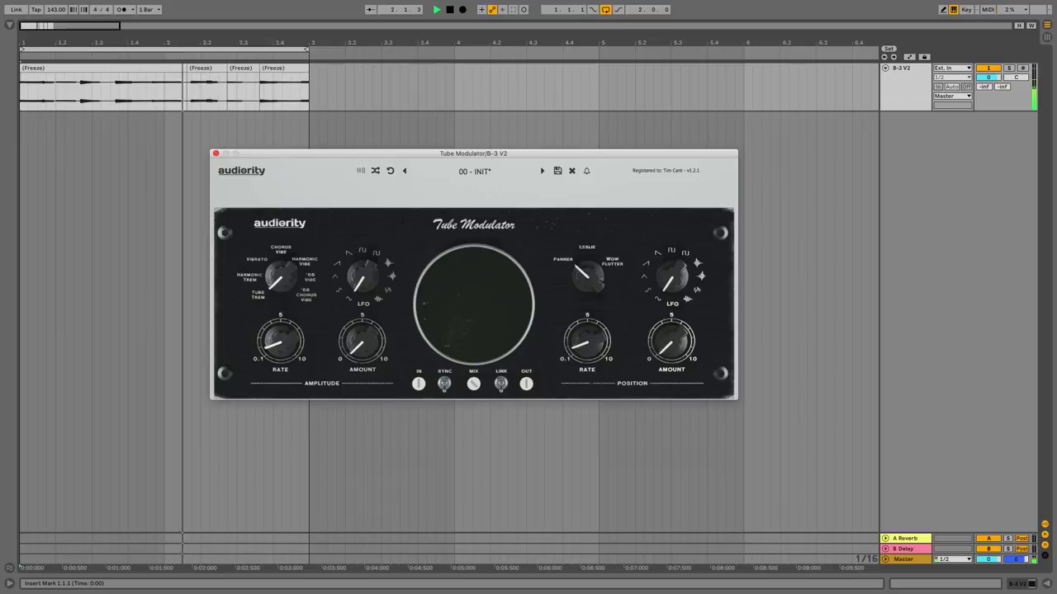
Lower the position amount to 21%, set the position mode to Leslie, and raise the rate to 4.1 Hz
mouse_move(671, 340)
left_mouse_down()
mouse_move(671, 368)
mouse_move(671, 356)
left_mouse_up()
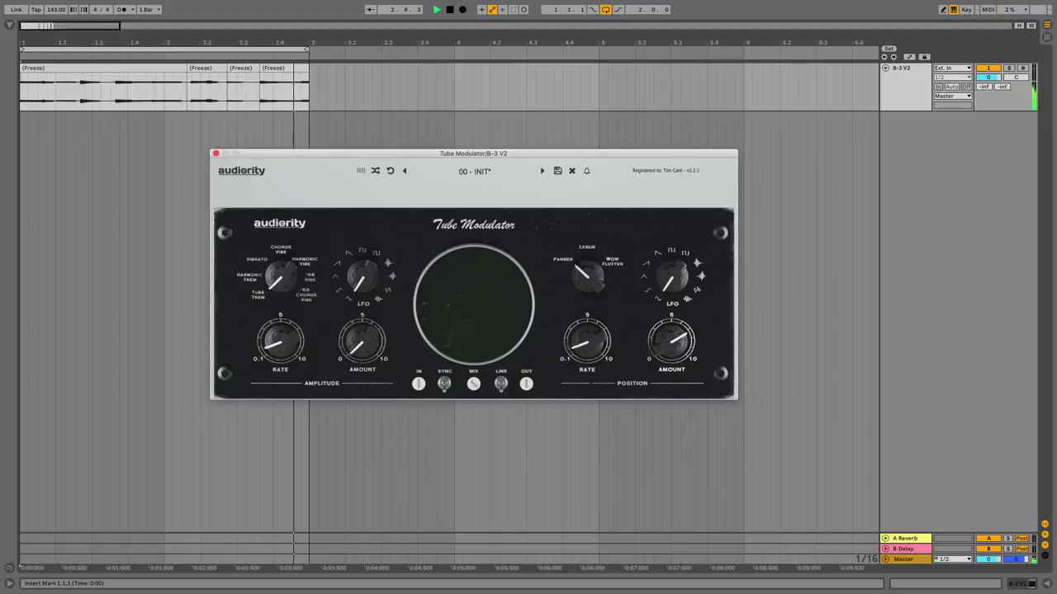
left_click_drag(587, 276, 587, 264)
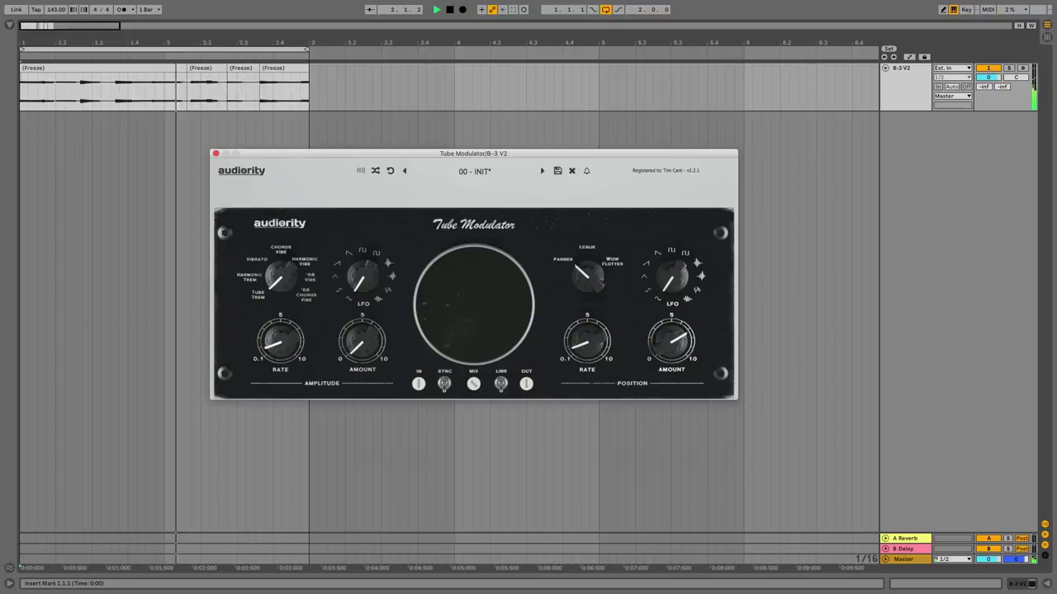
left_click_drag(587, 340, 587, 328)
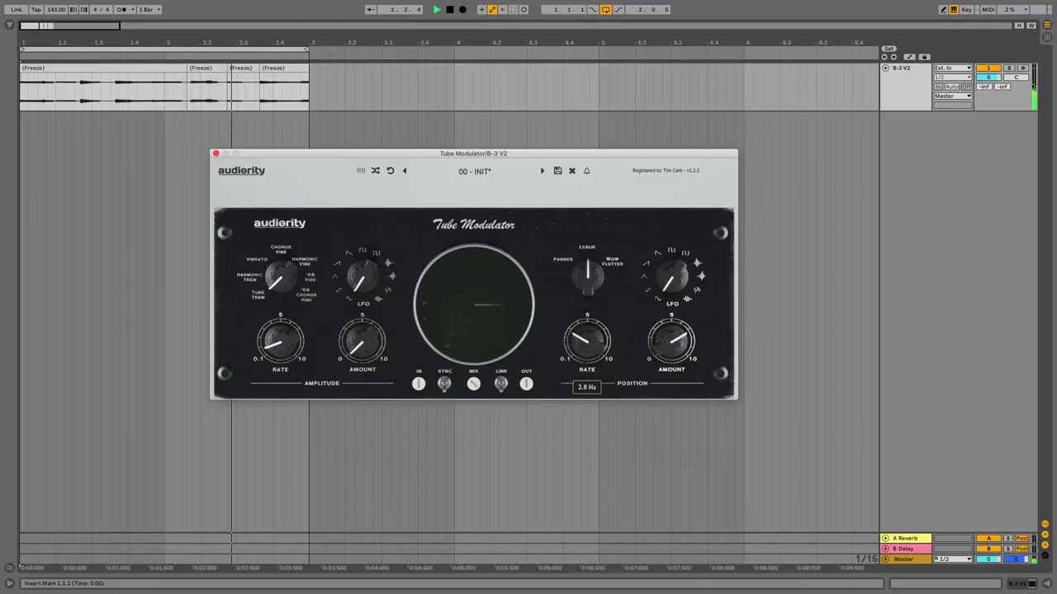
left_click_drag(586, 339, 587, 333)
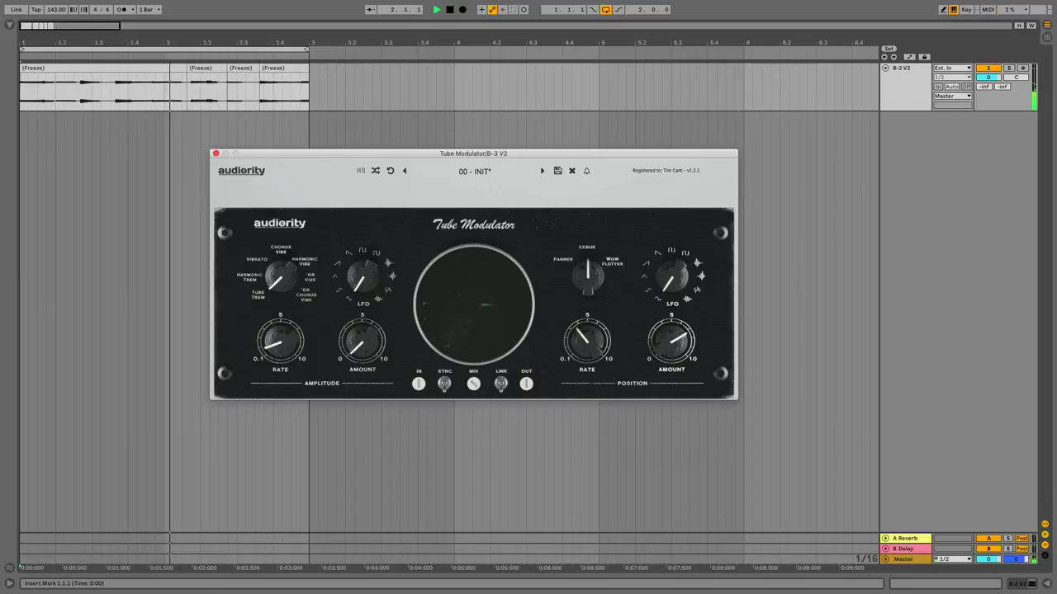
left_click_drag(587, 277, 587, 269)
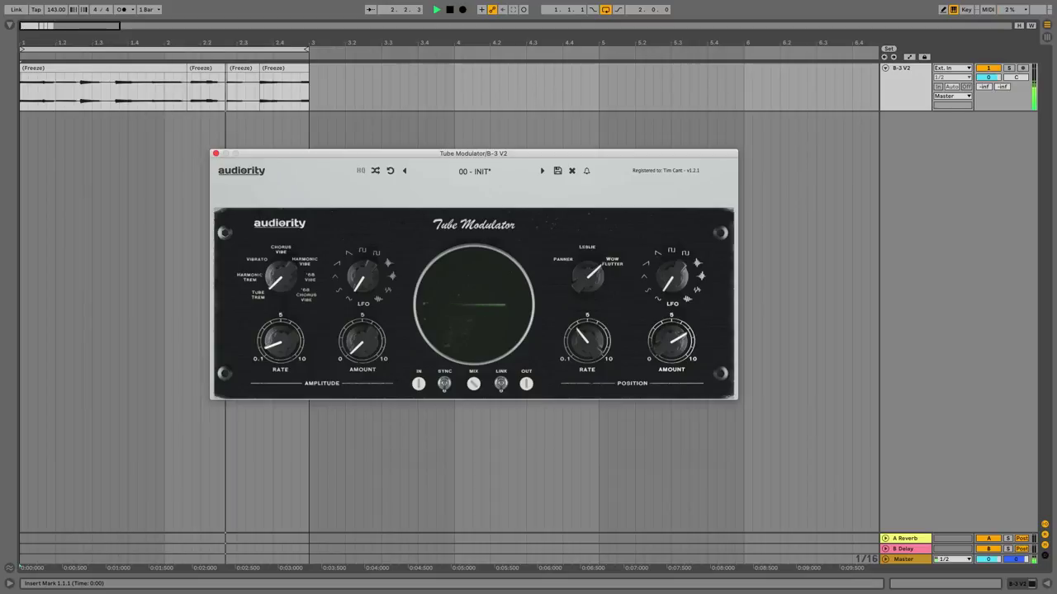
left_click_drag(587, 272, 586, 281)
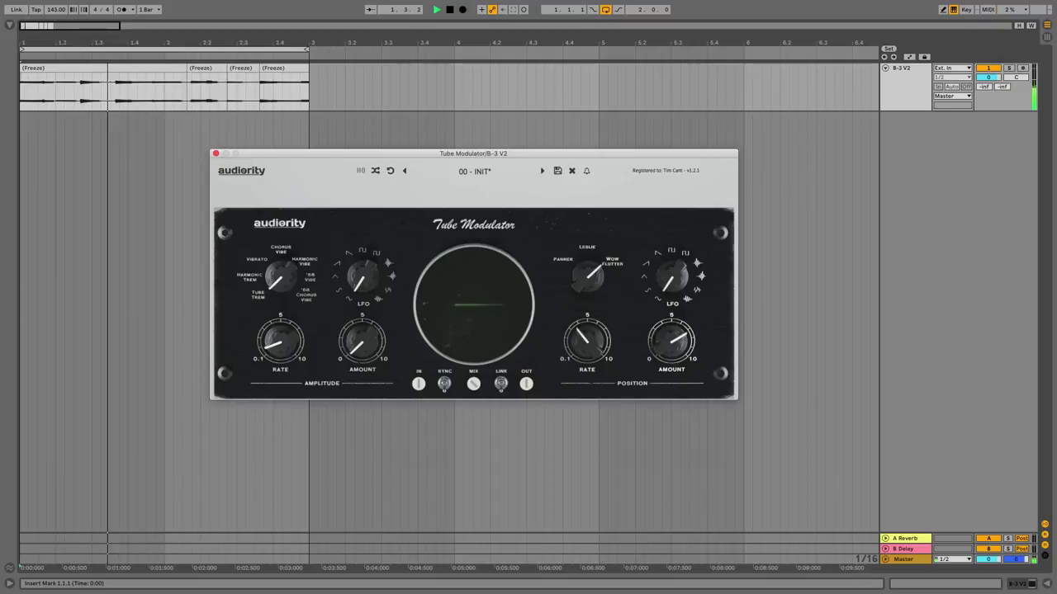